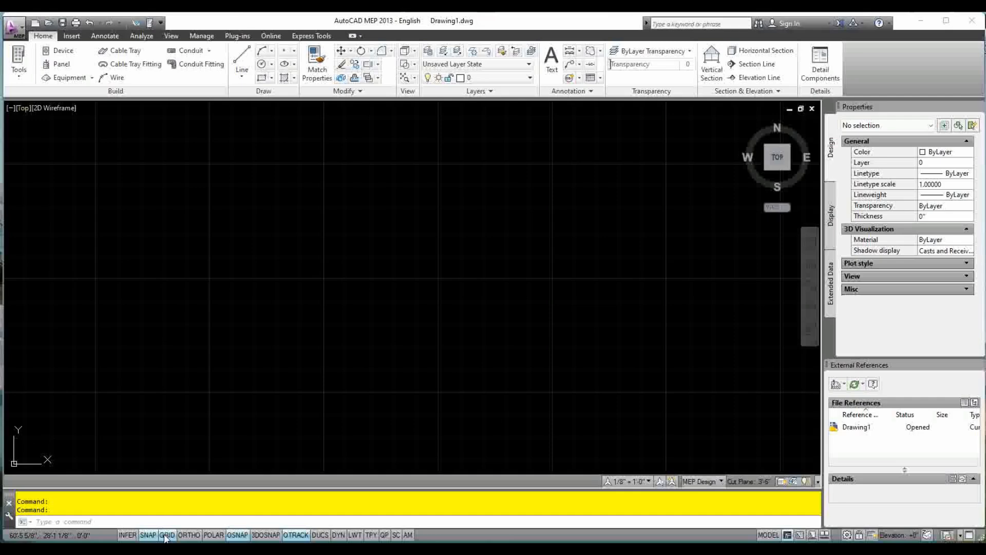
Turn off the grid display and turn on Ortho mode.
{"action": "left_click", "coordinate": [167, 535]}
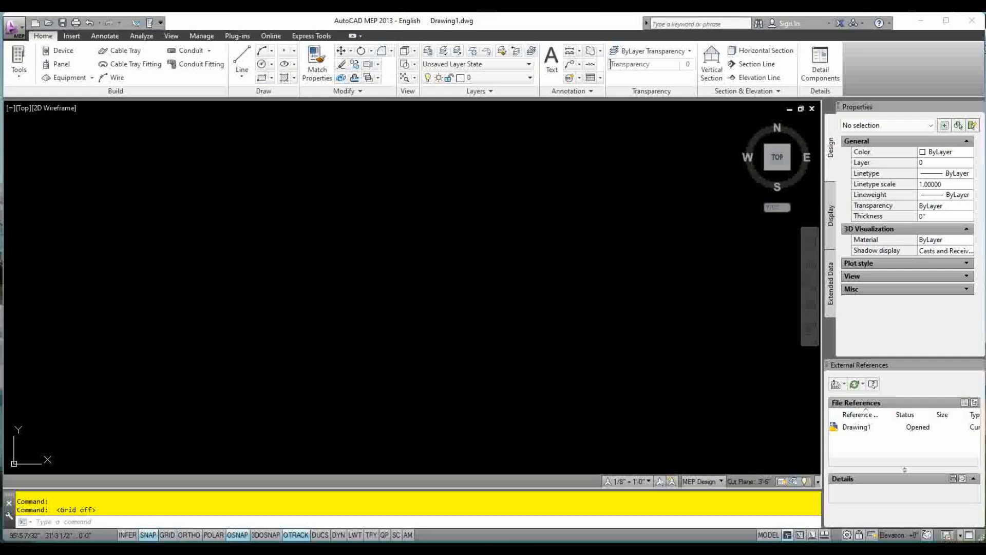
{"action": "left_click", "coordinate": [190, 535]}
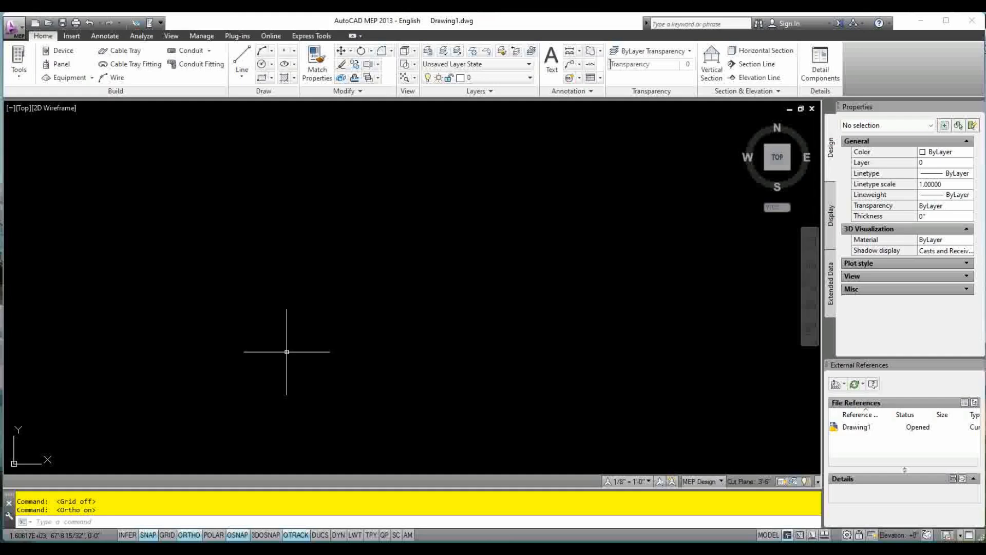
Open the existing drawing Conduit 015 Template from the Conduit folder.
{"action": "left_click", "coordinate": [14, 30]}
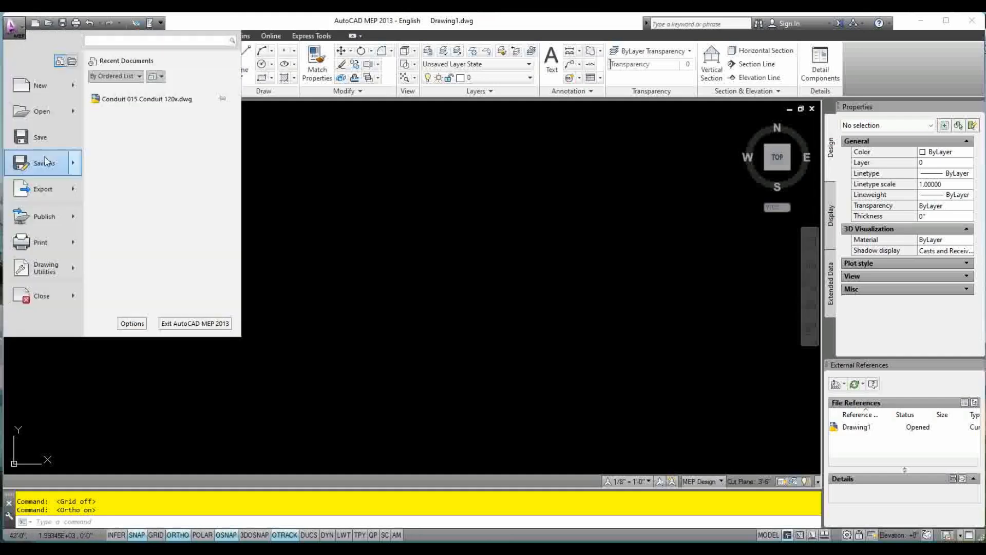
{"action": "mouse_move", "coordinate": [43, 118]}
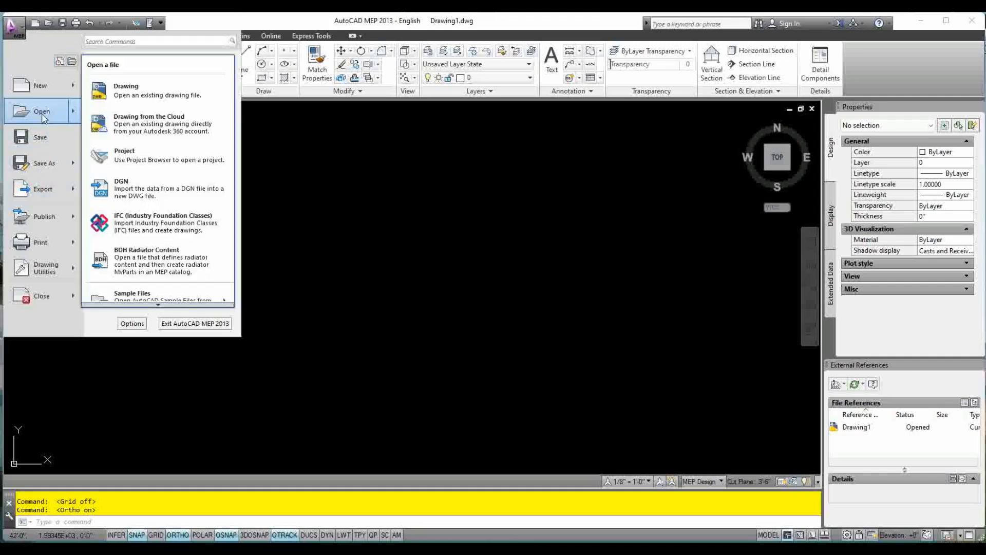
{"action": "left_click", "coordinate": [166, 95]}
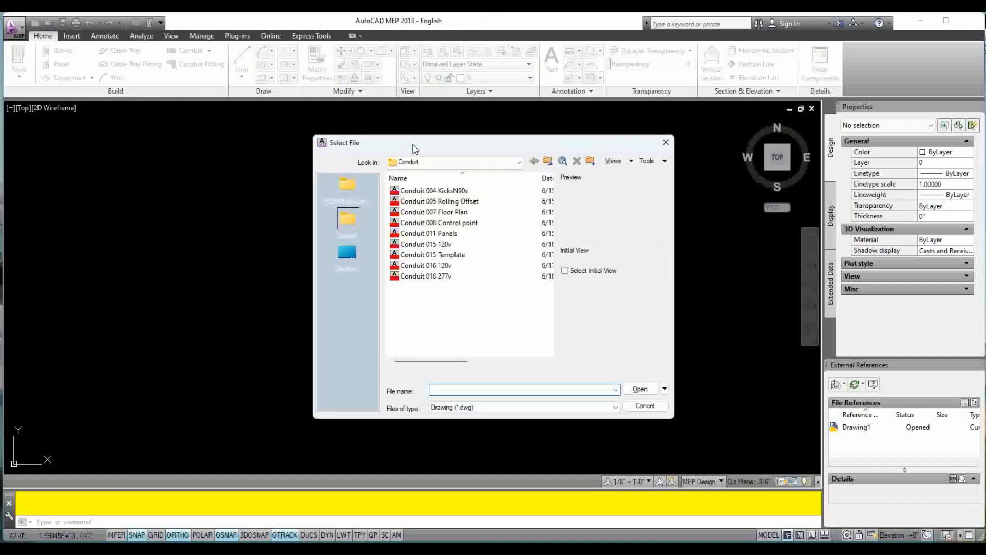
{"action": "left_click", "coordinate": [445, 255]}
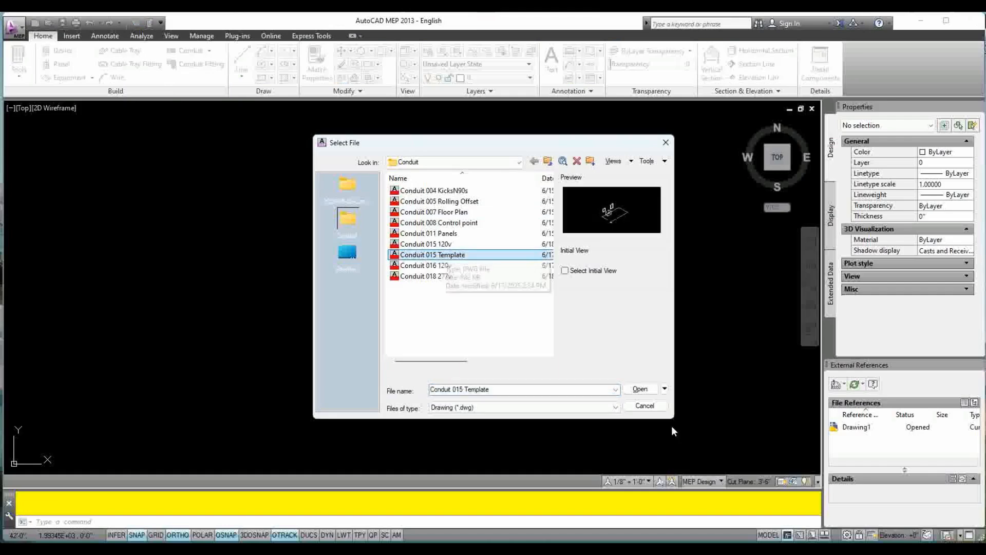
{"action": "left_click", "coordinate": [642, 390]}
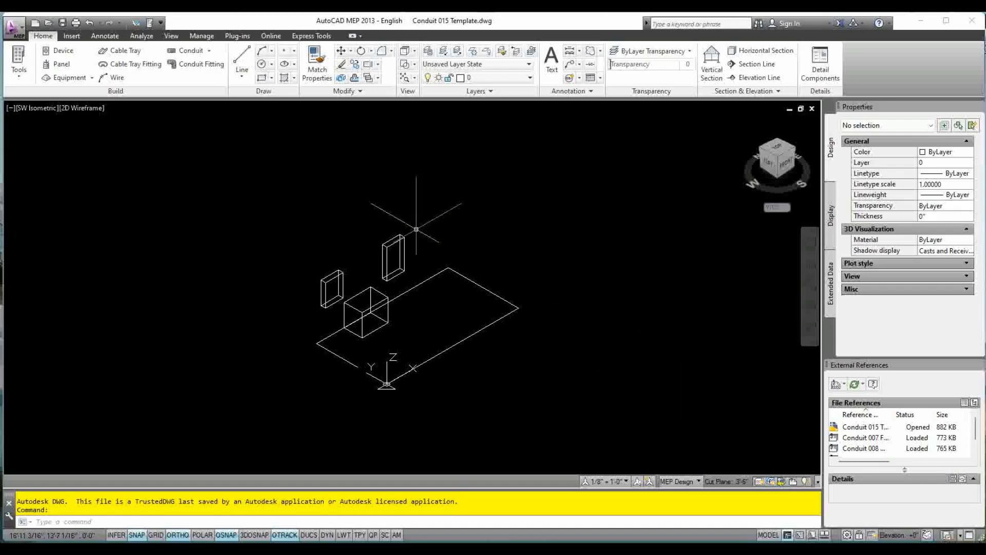
Save the drawing under the name Conduit 018 277v in the Conduit folder, replacing the existing file.
{"action": "left_click", "coordinate": [15, 27]}
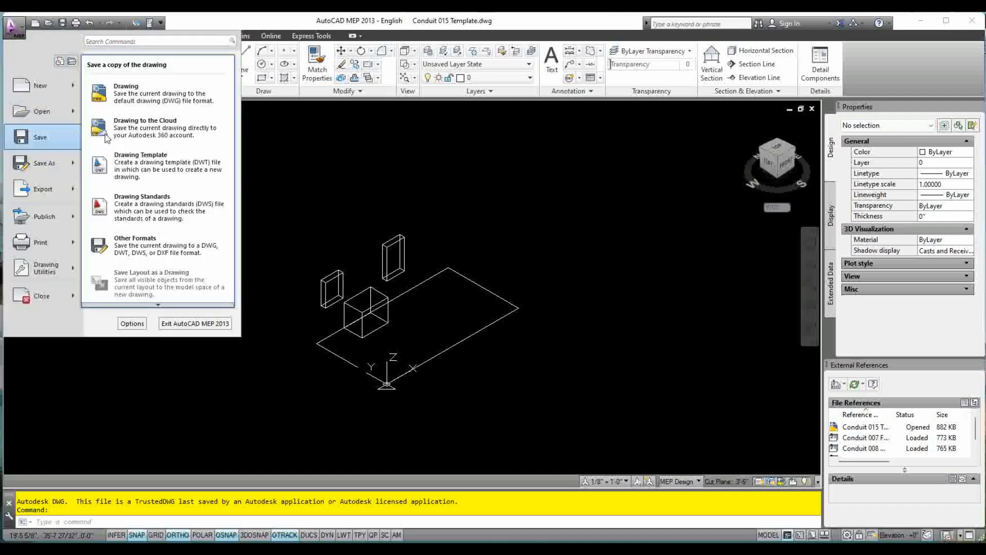
{"action": "left_click", "coordinate": [41, 164]}
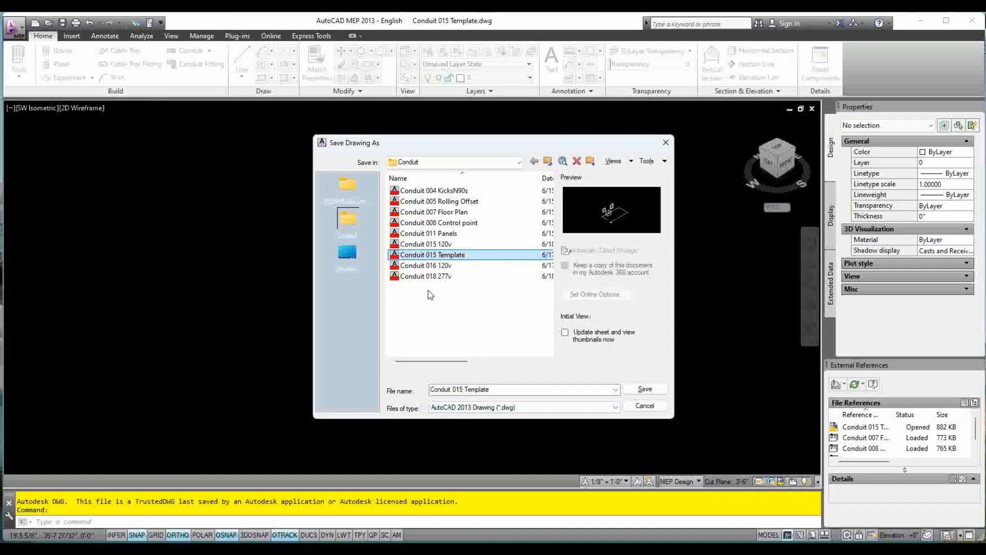
{"action": "left_click", "coordinate": [413, 277]}
{"action": "left_click", "coordinate": [497, 389]}
{"action": "left_click", "coordinate": [497, 389]}
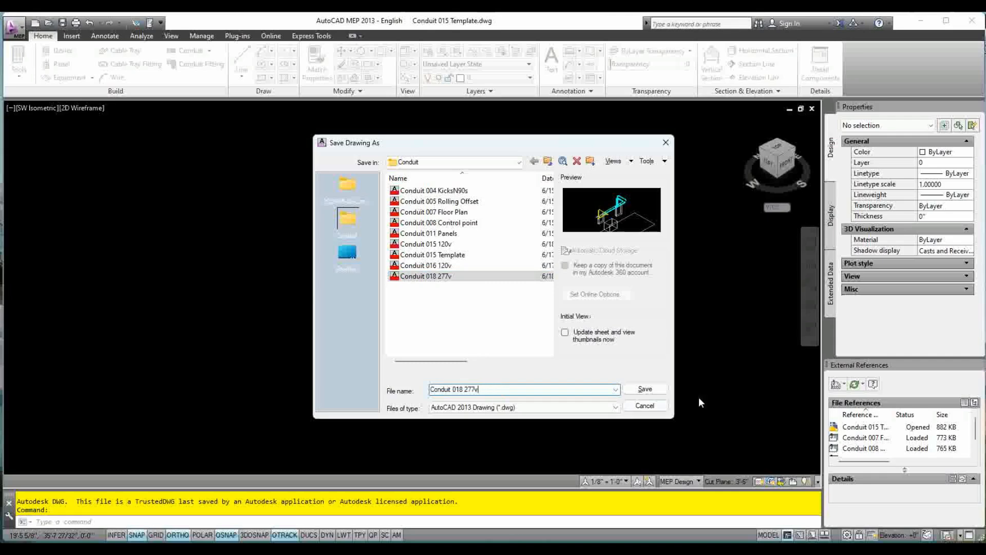
{"action": "left_click", "coordinate": [646, 390]}
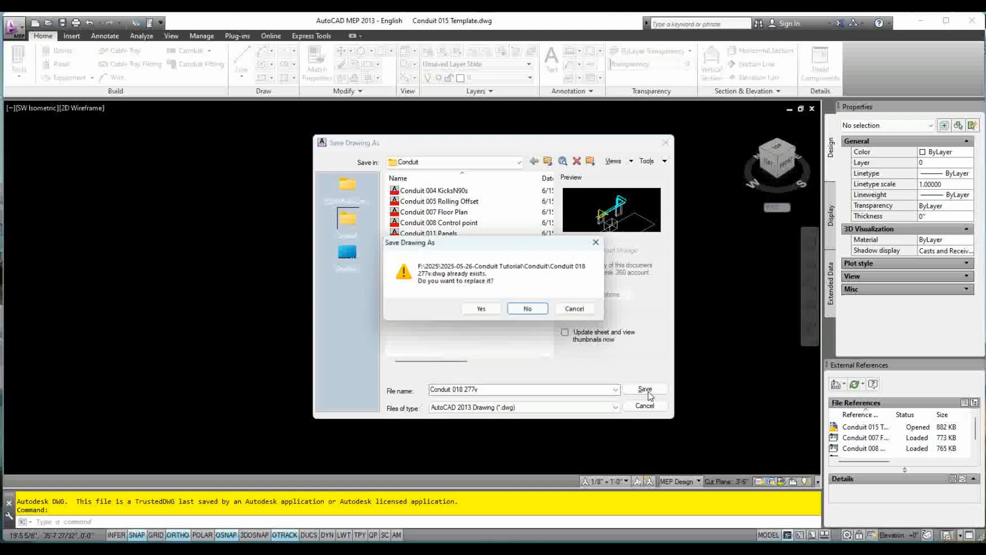
{"action": "left_click", "coordinate": [481, 308]}
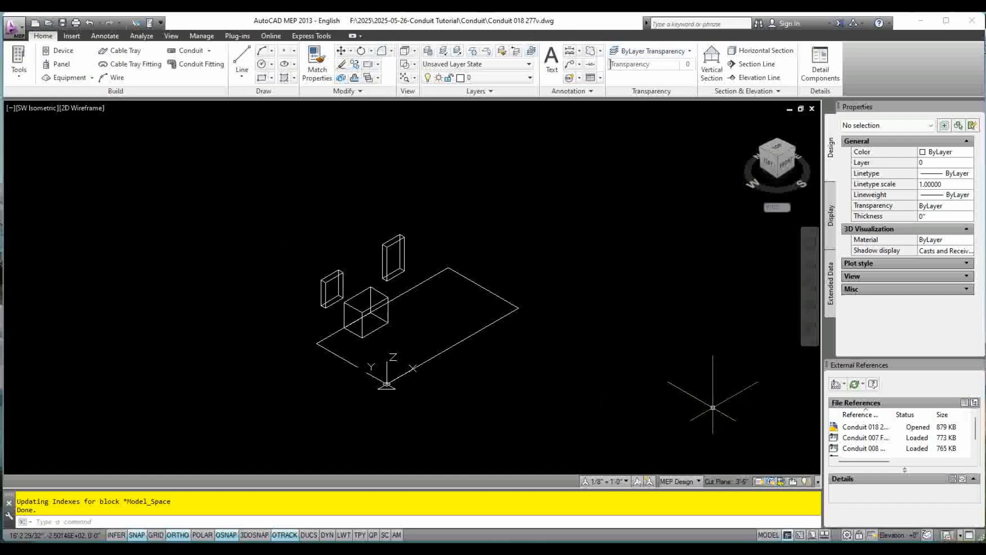
Examine the loaded external references, checking which one holds the panels and which one holds the floor plan outline.
{"action": "left_click_drag", "start_coordinate": [977, 433], "coordinate": [978, 412]}
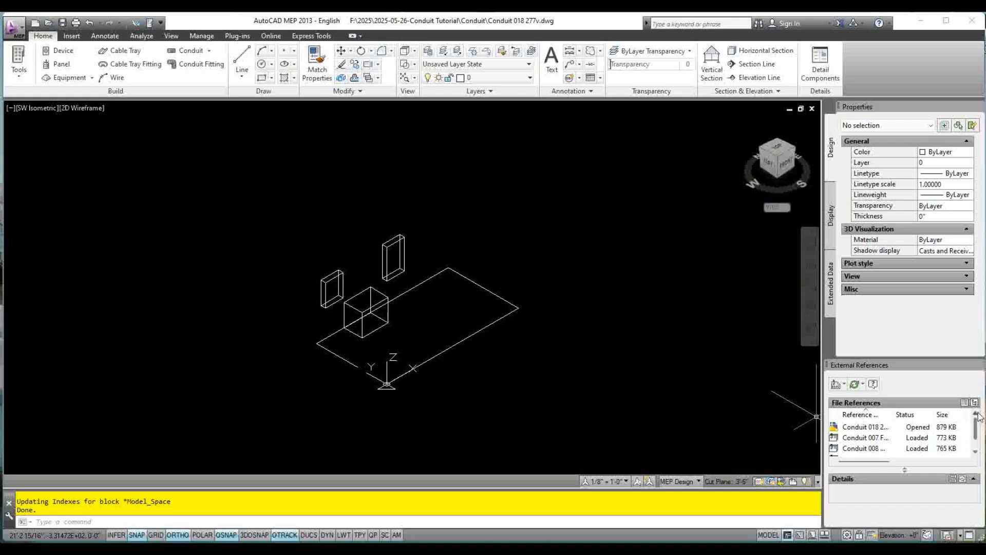
{"action": "left_click", "coordinate": [511, 393]}
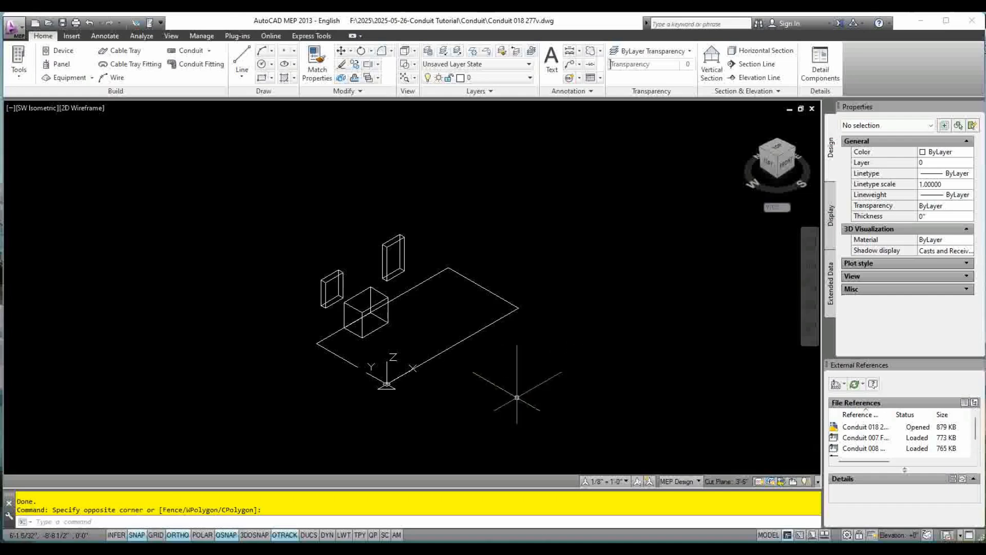
{"action": "key", "text": "Escape"}
{"action": "key", "text": "Escape"}
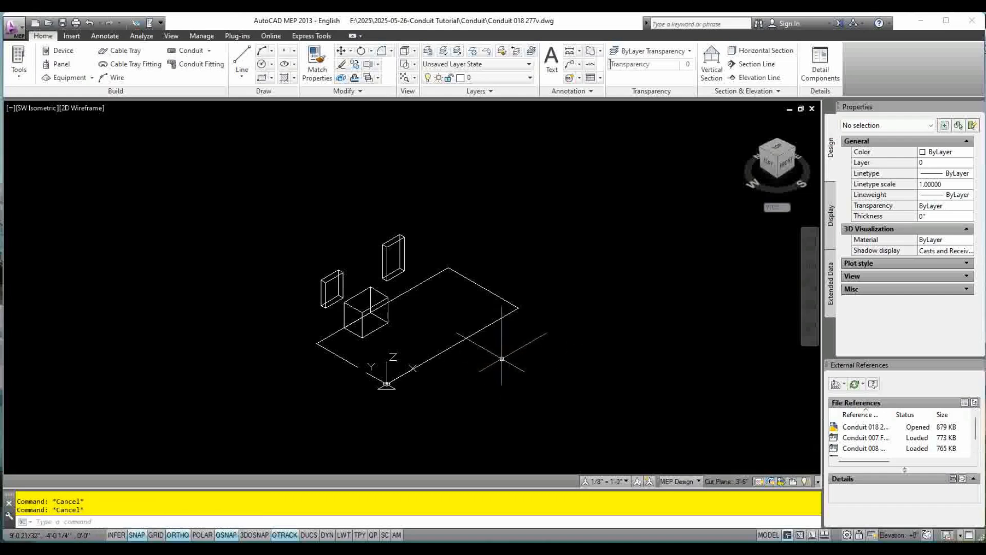
{"action": "scroll", "coordinate": [501, 359], "scroll_direction": "up", "scroll_amount": 2}
{"action": "middle_click_drag", "start_coordinate": [501, 359], "coordinate": [545, 377]}
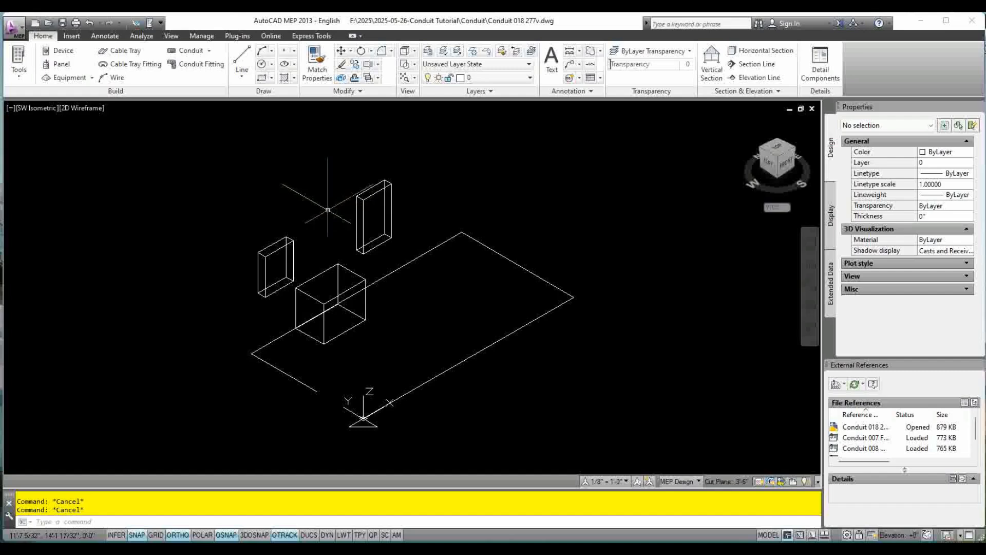
{"action": "left_click", "coordinate": [374, 250]}
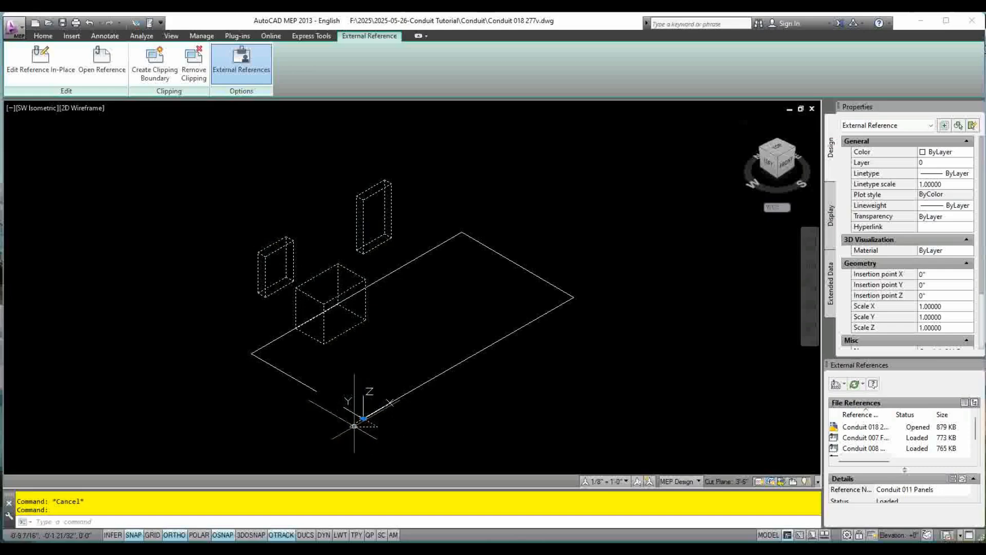
{"action": "key", "text": "Escape"}
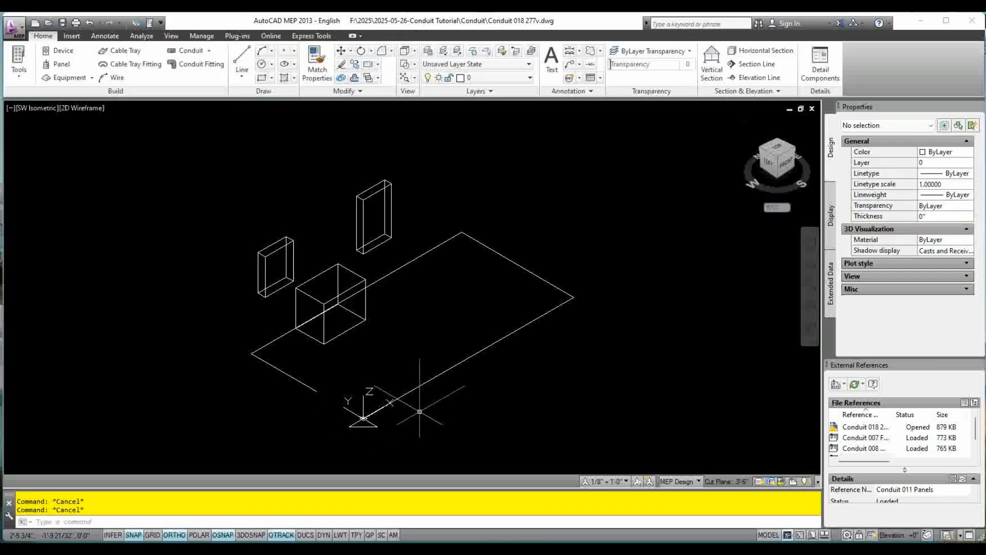
{"action": "left_click", "coordinate": [286, 374]}
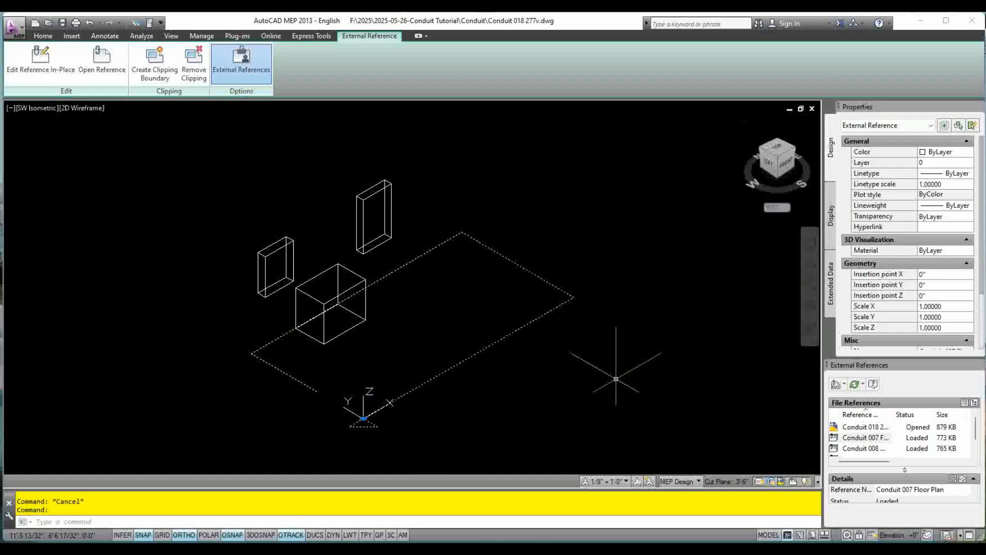
{"action": "key", "text": "Escape"}
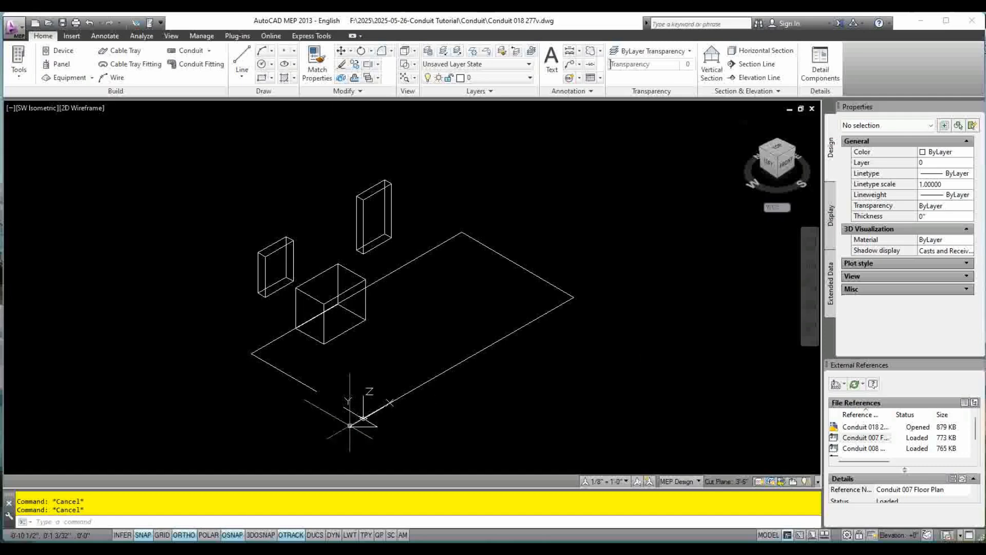
Inspect the control point triangle at the origin and check which external reference it belongs to.
{"action": "left_click", "coordinate": [362, 426]}
{"action": "key", "text": "Escape"}
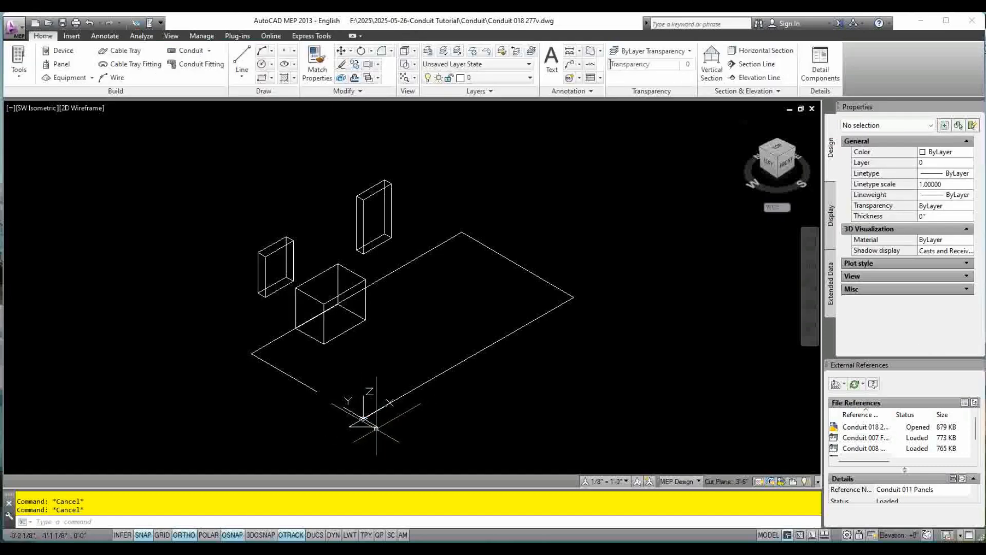
{"action": "left_click", "coordinate": [331, 414]}
{"action": "left_click", "coordinate": [434, 442]}
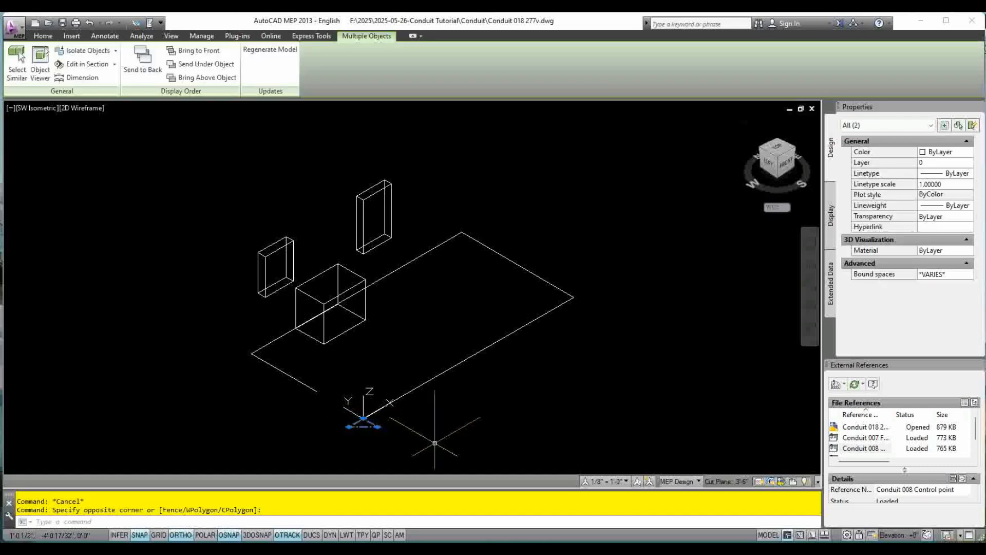
{"action": "key", "text": "Escape"}
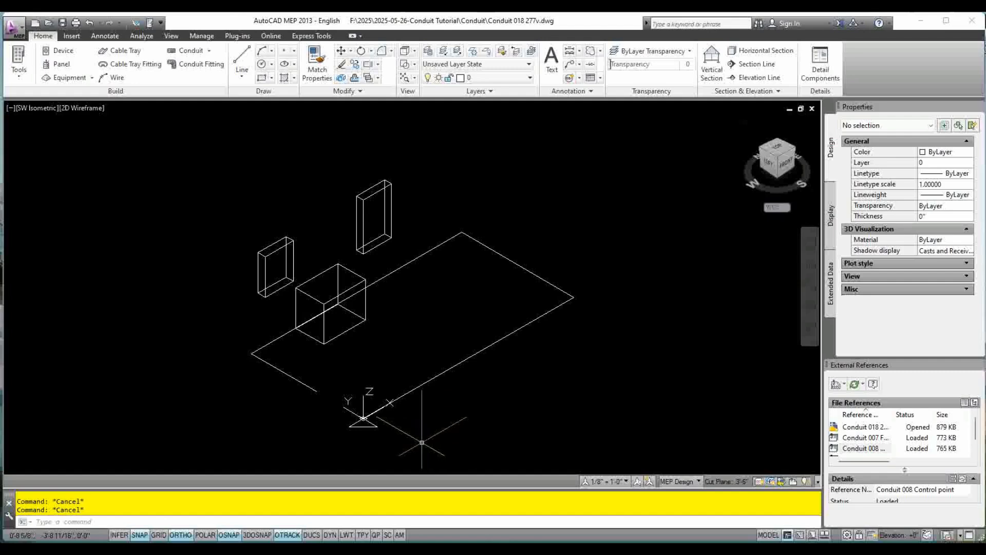
{"action": "scroll", "coordinate": [366, 430], "scroll_direction": "up", "scroll_amount": 5}
{"action": "scroll", "coordinate": [366, 430], "scroll_direction": "up", "scroll_amount": 2}
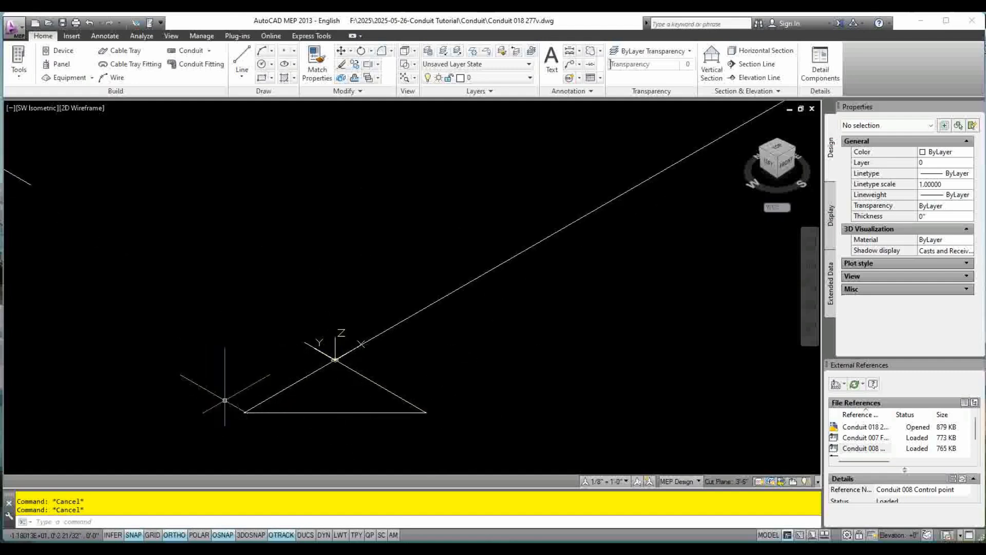
{"action": "scroll", "coordinate": [359, 400], "scroll_direction": "down", "scroll_amount": 8}
{"action": "mouse_move", "coordinate": [522, 373]}
{"action": "middle_mouse_down"}
{"action": "mouse_move", "coordinate": [522, 382]}
{"action": "mouse_move", "coordinate": [548, 384]}
{"action": "mouse_move", "coordinate": [560, 402]}
{"action": "middle_mouse_up"}
{"action": "scroll", "coordinate": [522, 382], "scroll_direction": "up", "scroll_amount": 2}
{"action": "scroll", "coordinate": [522, 382], "scroll_direction": "down", "scroll_amount": 2}
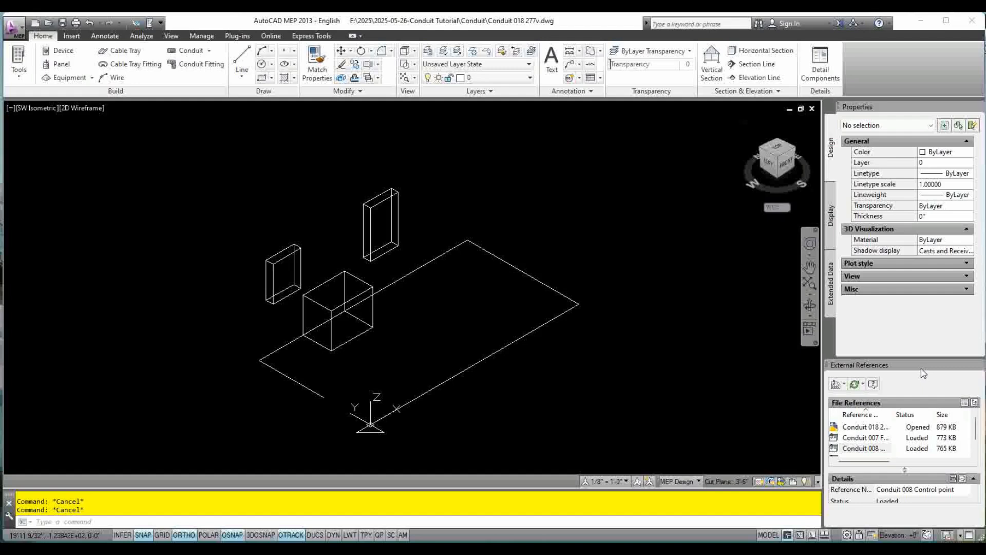
Attach the Conduit 016 120v drawing as an overlay external reference with a relative path, inserted at 0,0,0 at scale 1.
{"action": "left_click", "coordinate": [844, 385]}
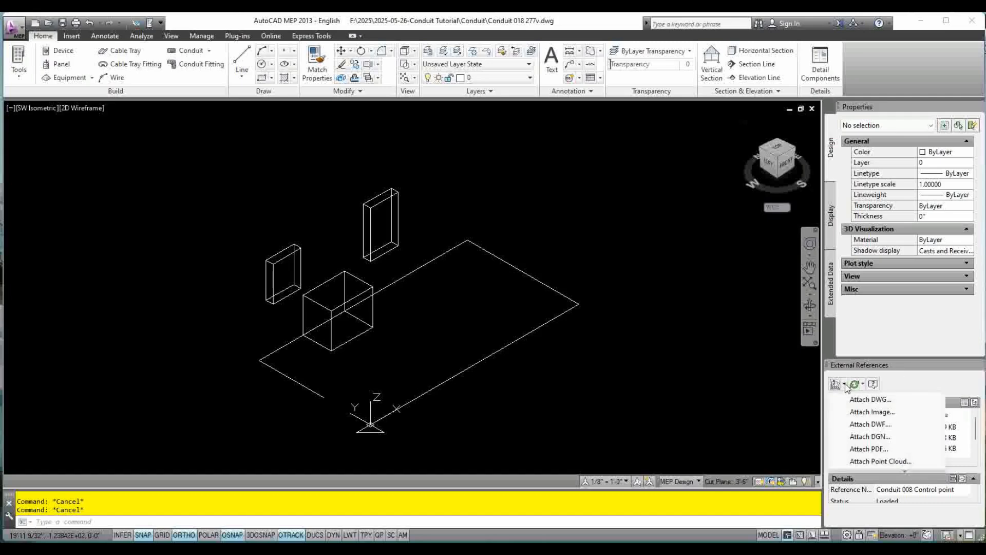
{"action": "left_click", "coordinate": [870, 399]}
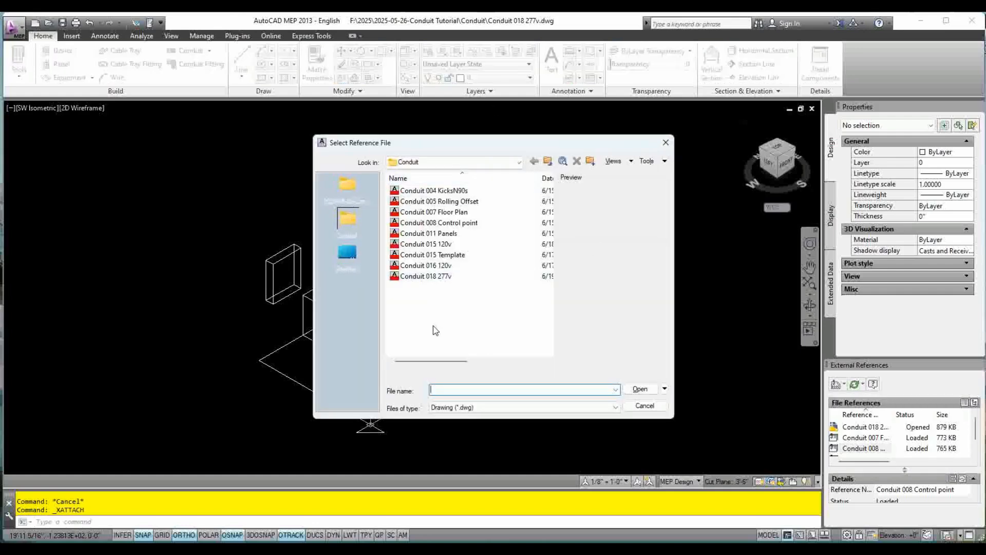
{"action": "left_click", "coordinate": [418, 266]}
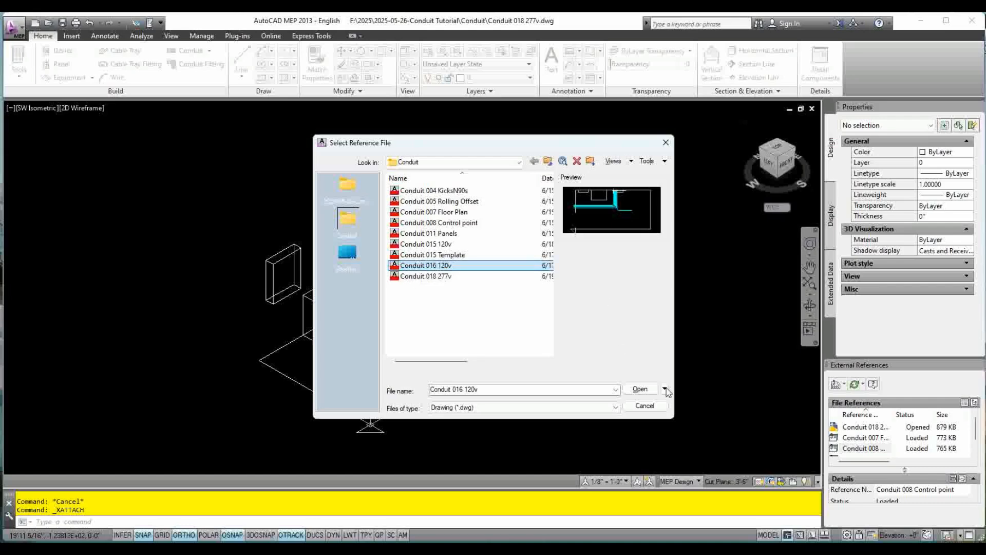
{"action": "left_click", "coordinate": [639, 390]}
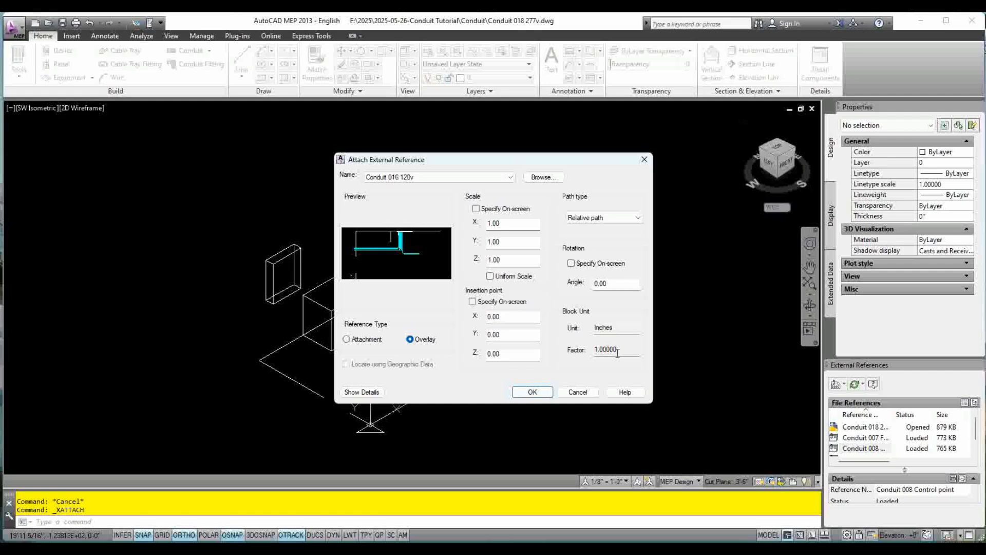
{"action": "left_click", "coordinate": [532, 392]}
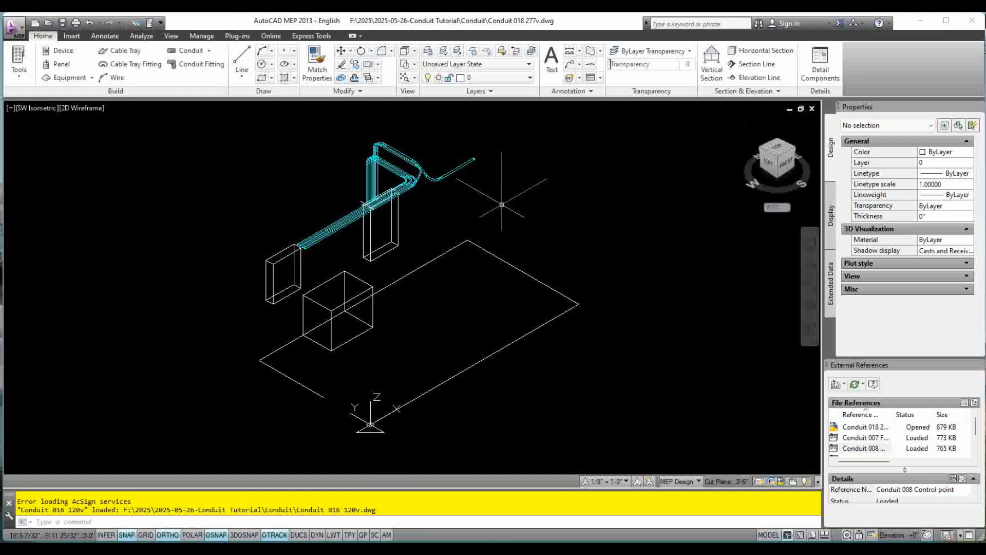
Check that the cyan conduit run is a single external reference and find its entry in the reference list.
{"action": "left_click", "coordinate": [348, 226]}
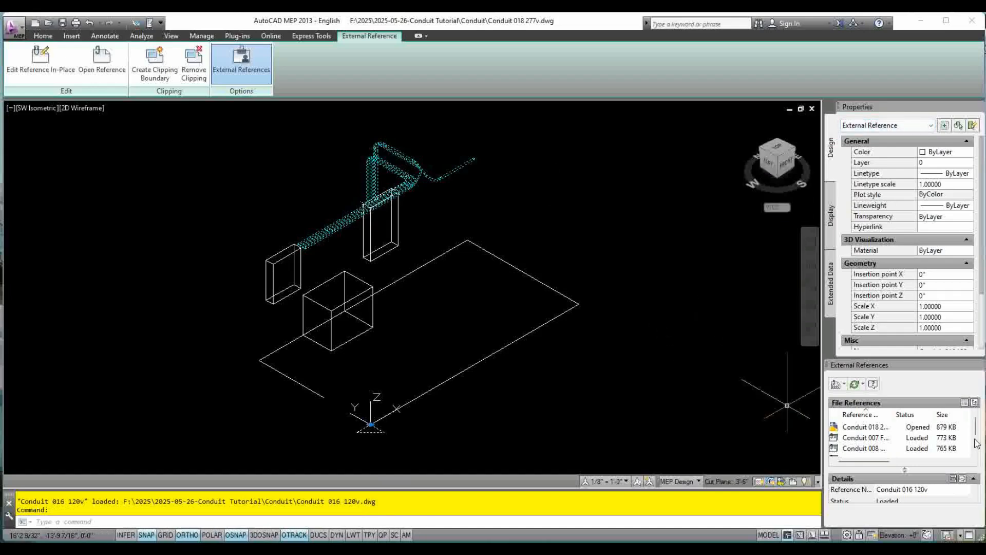
{"action": "left_click_drag", "start_coordinate": [977, 434], "coordinate": [977, 446]}
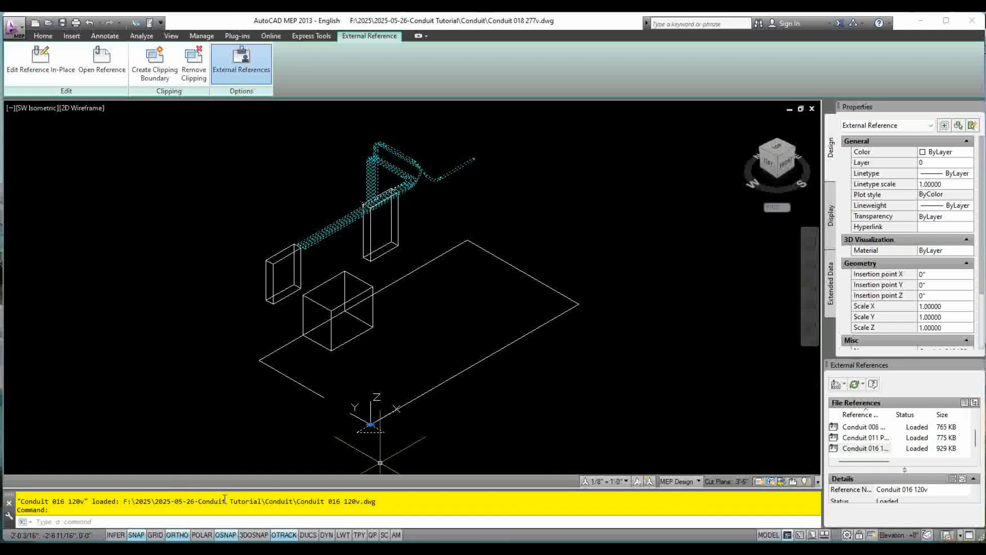
{"action": "key", "text": "Escape"}
{"action": "key", "text": "Escape"}
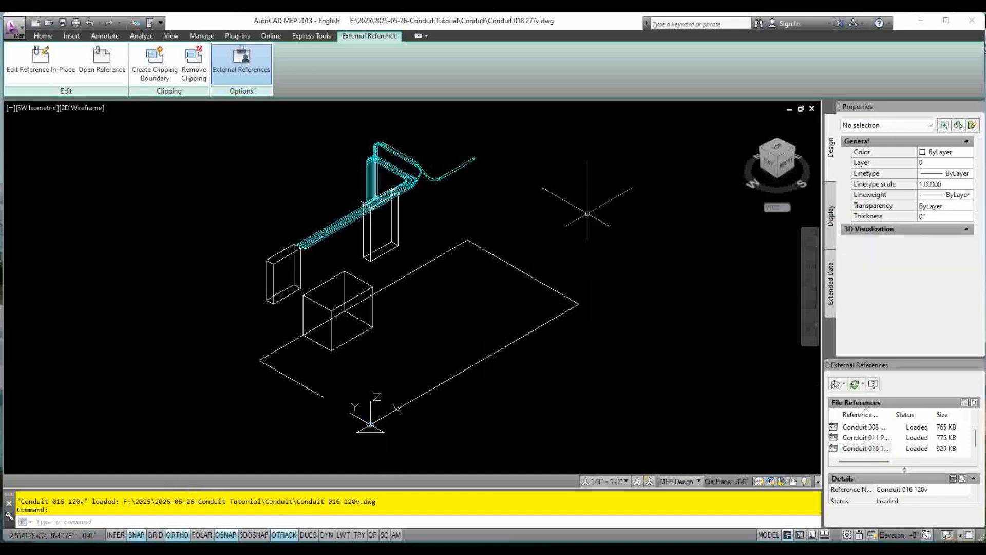
{"action": "left_click", "coordinate": [334, 228]}
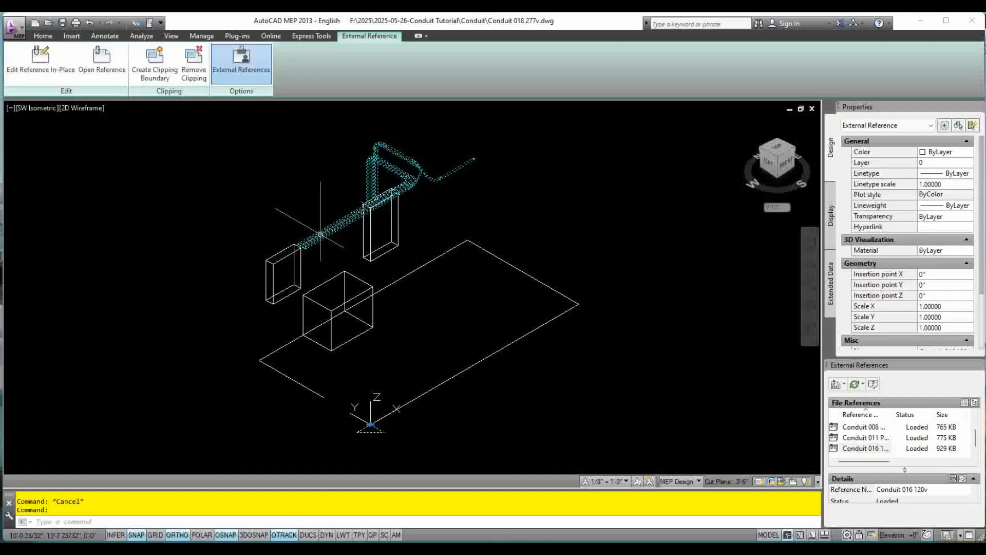
{"action": "key", "text": "Escape"}
{"action": "left_click", "coordinate": [319, 234]}
{"action": "key", "text": "Escape"}
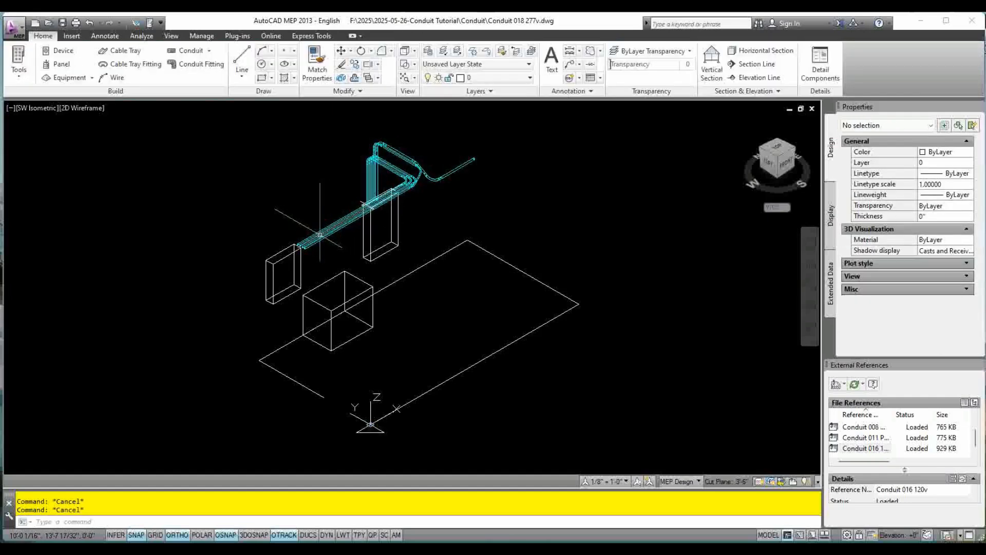
Draw a guide polyline from the small panel's top back corner: about 2'-2" outward, 1-5/8" toward the panel front, and back along its length.
{"action": "middle_click_drag", "start_coordinate": [323, 236], "coordinate": [318, 239]}
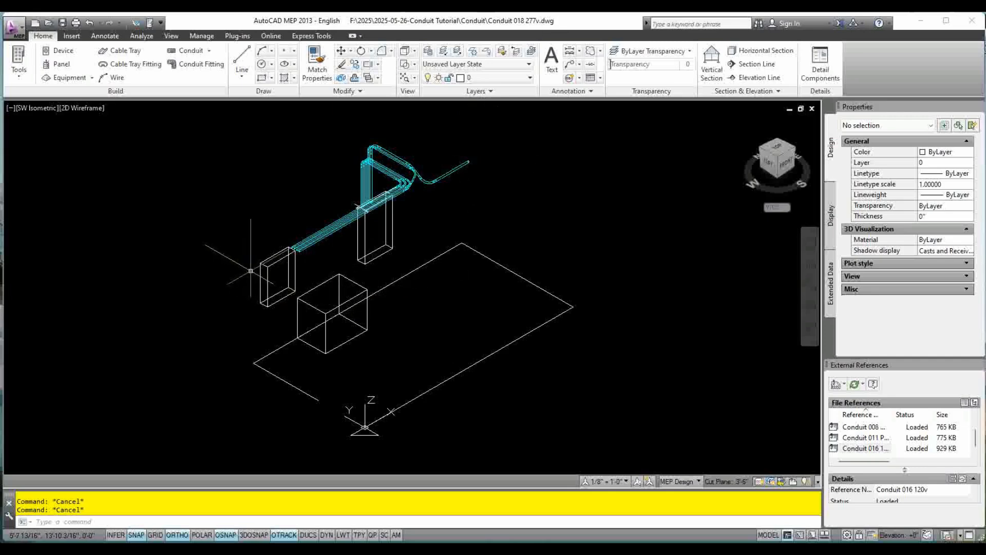
{"action": "scroll", "coordinate": [251, 271], "scroll_direction": "up", "scroll_amount": 2}
{"action": "scroll", "coordinate": [251, 270], "scroll_direction": "up", "scroll_amount": 4}
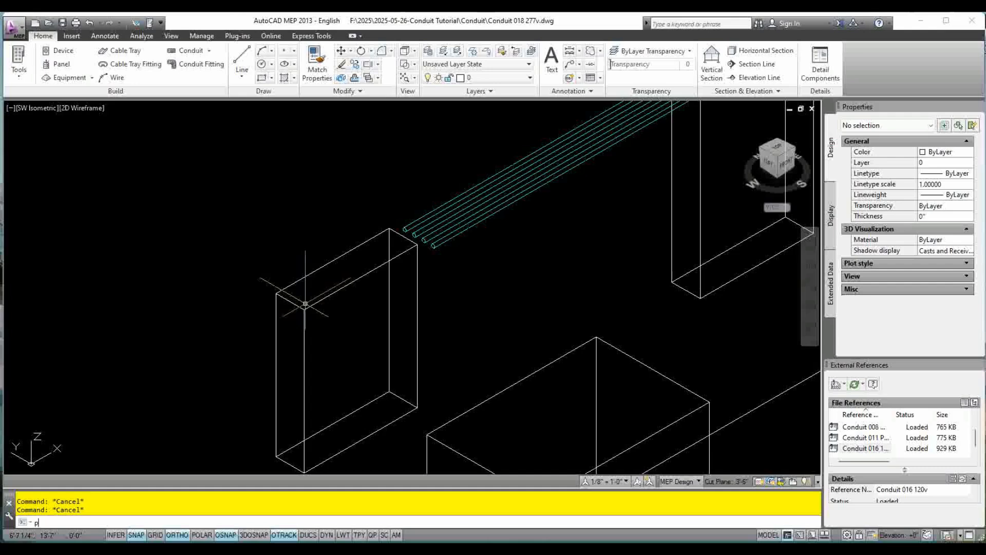
{"action": "key", "text": "Return"}
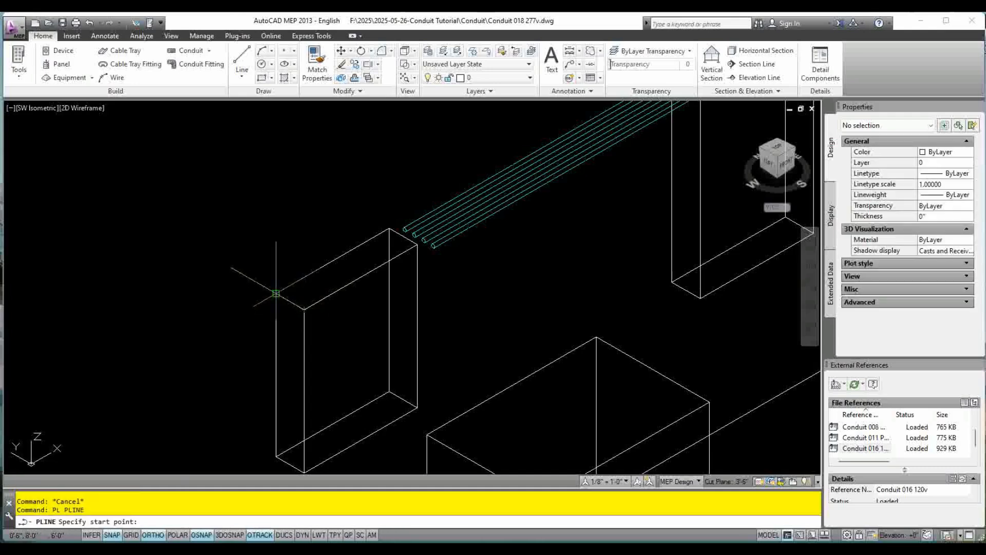
{"action": "left_click", "coordinate": [276, 292]}
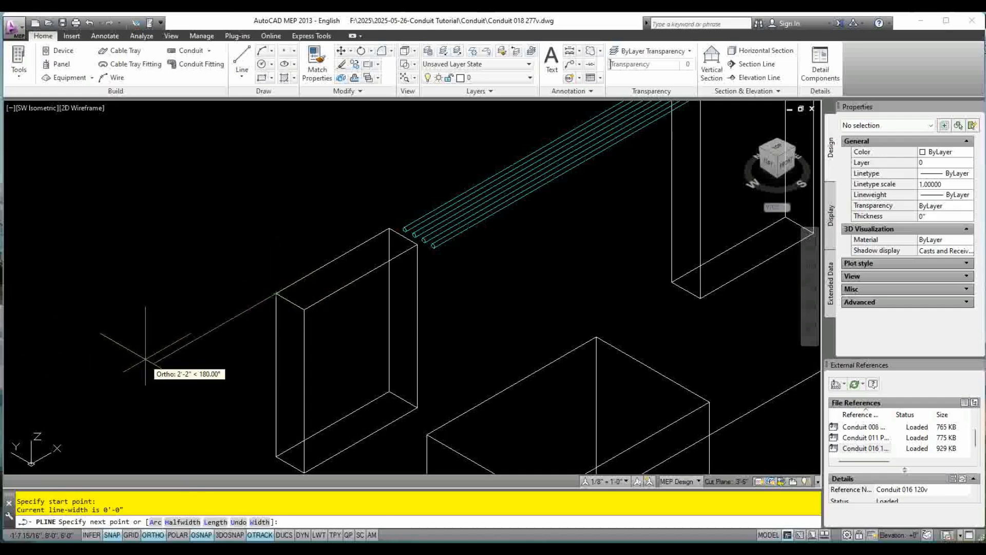
{"action": "left_click", "coordinate": [154, 364]}
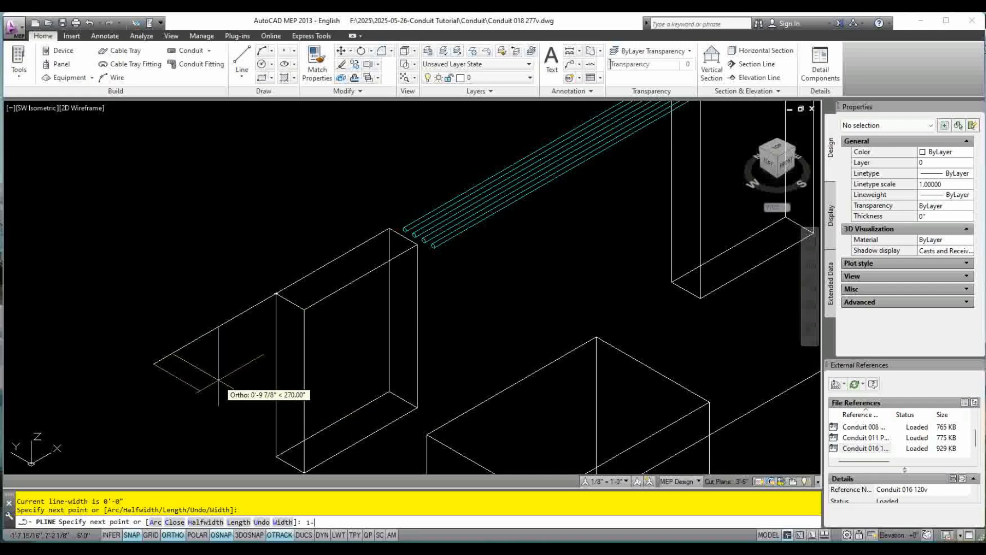
{"action": "key", "text": "Return"}
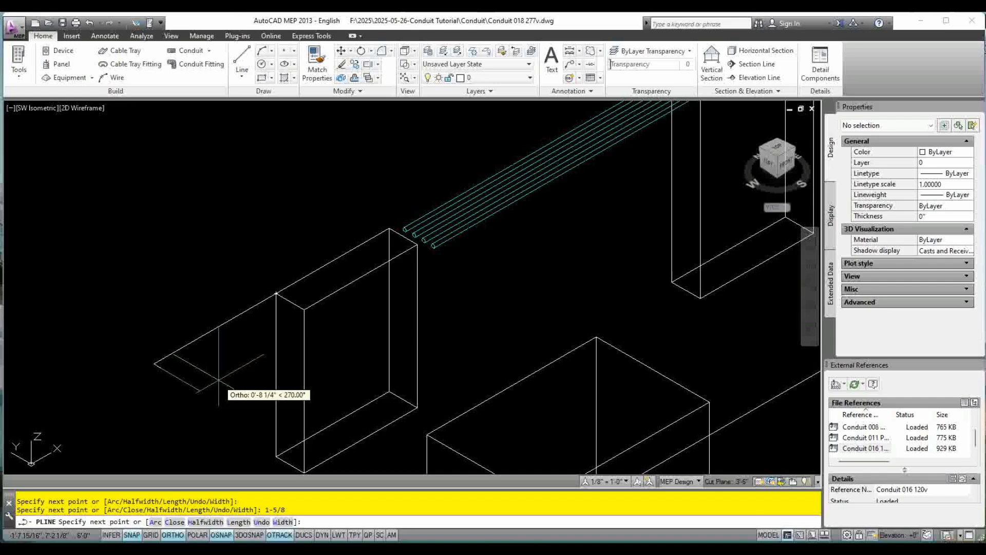
{"action": "scroll", "coordinate": [521, 241], "scroll_direction": "up", "scroll_amount": 3}
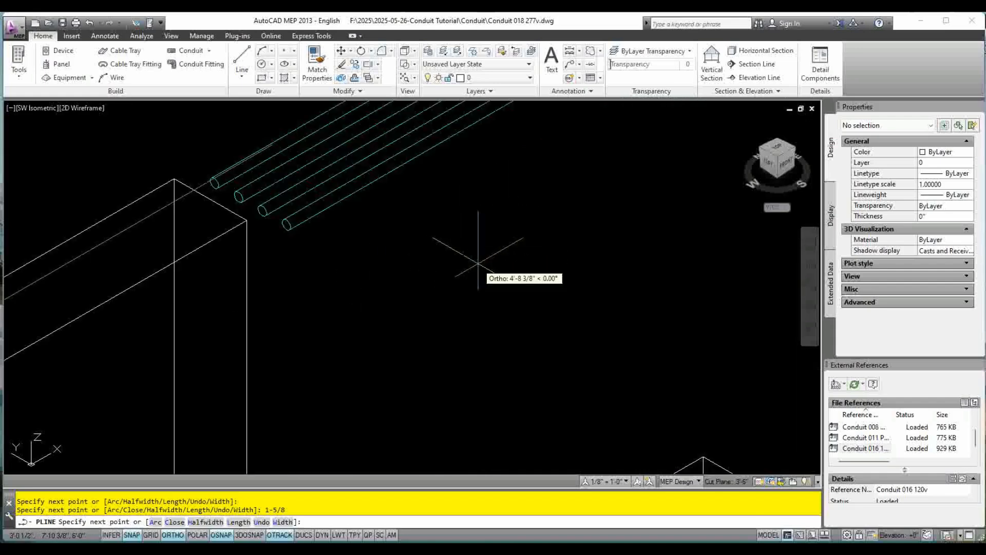
{"action": "left_click", "coordinate": [511, 278]}
{"action": "key", "text": "Escape"}
{"action": "key", "text": "Escape"}
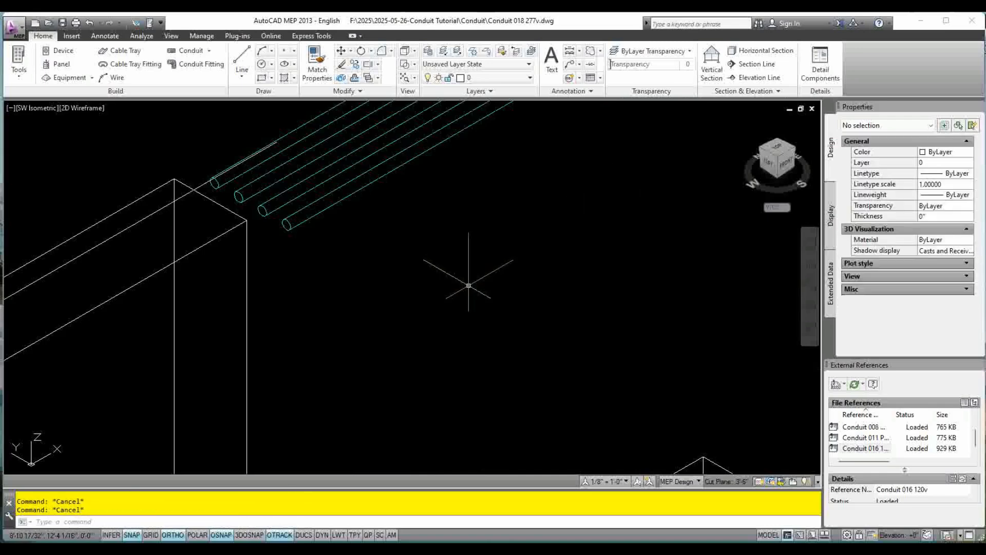
Draw a second guide polyline from the panel's top front corner, extending forward, offset 1" inward, and running back across the panel top.
{"action": "scroll", "coordinate": [472, 296], "scroll_direction": "down", "scroll_amount": 3}
{"action": "middle_click_drag", "start_coordinate": [473, 298], "coordinate": [469, 289]}
{"action": "scroll", "coordinate": [279, 321], "scroll_direction": "up", "scroll_amount": 3}
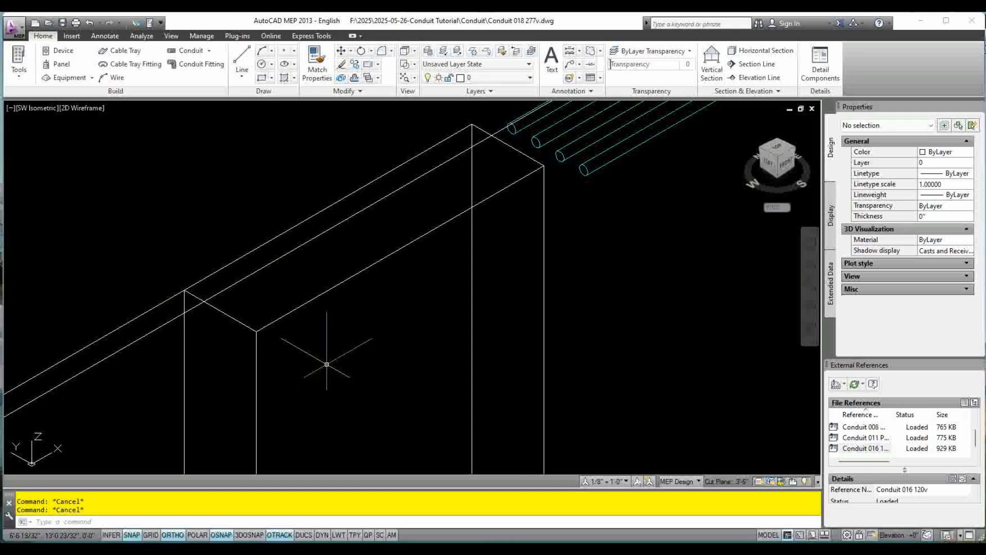
{"action": "key", "text": "Return"}
{"action": "left_click", "coordinate": [256, 331]}
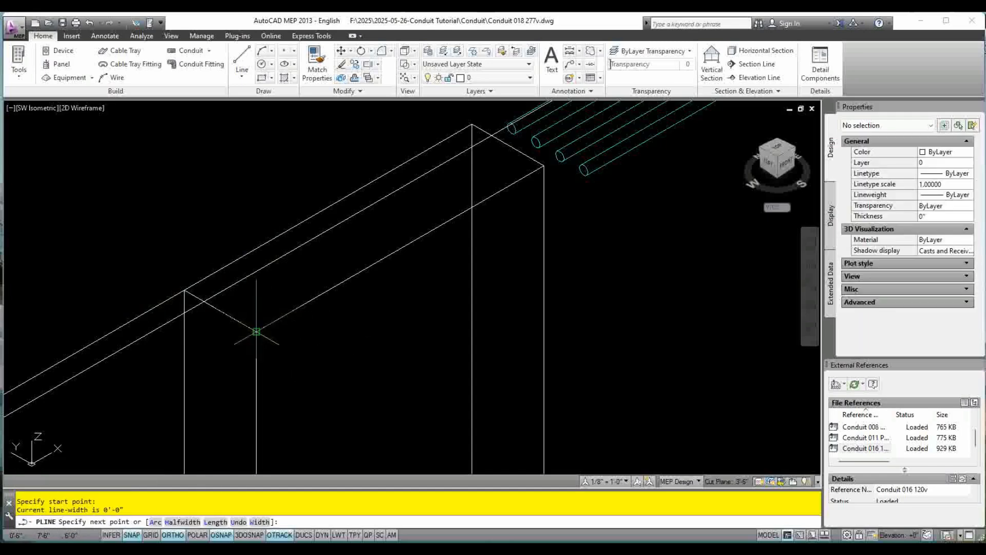
{"action": "left_click", "coordinate": [341, 379]}
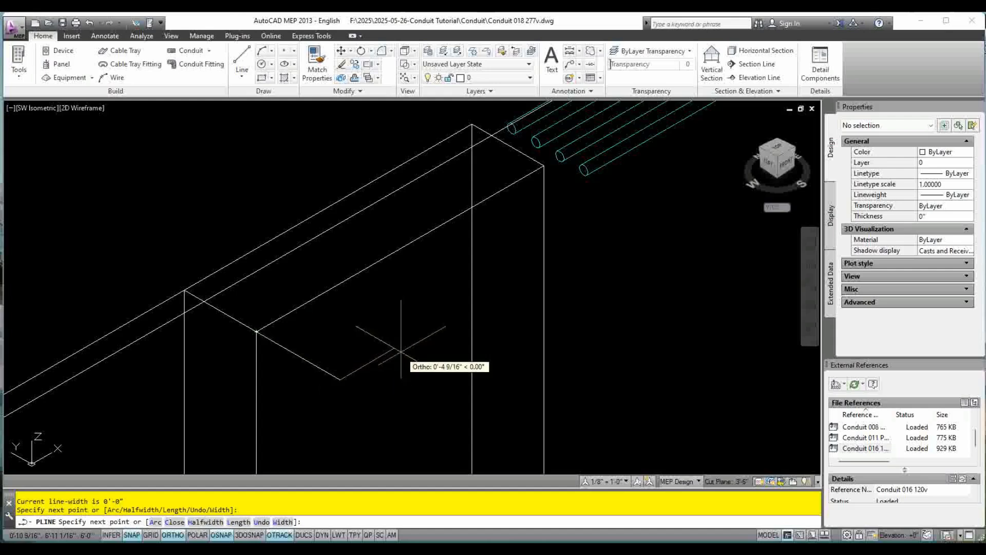
{"action": "type", "text": "1"}
{"action": "key", "text": "Return"}
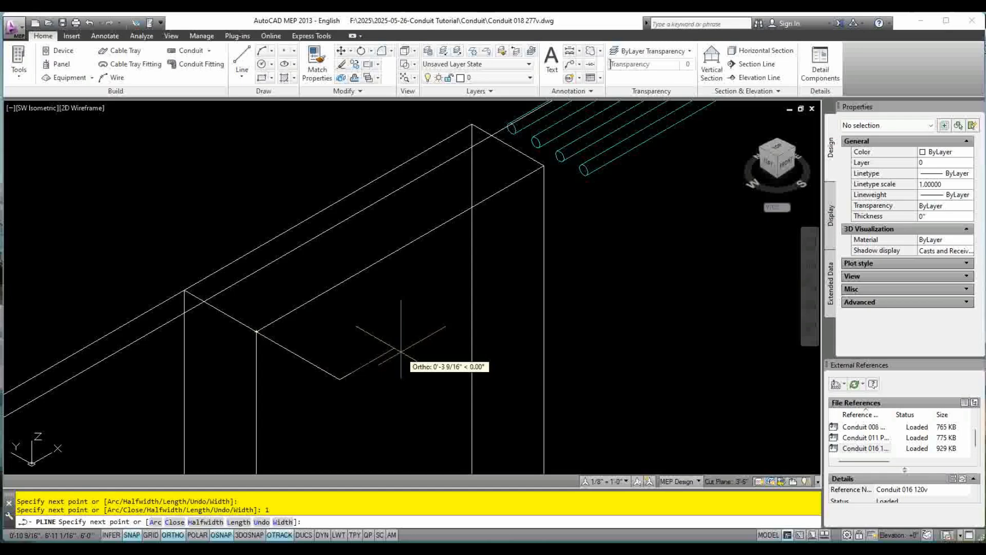
{"action": "left_click", "coordinate": [157, 226]}
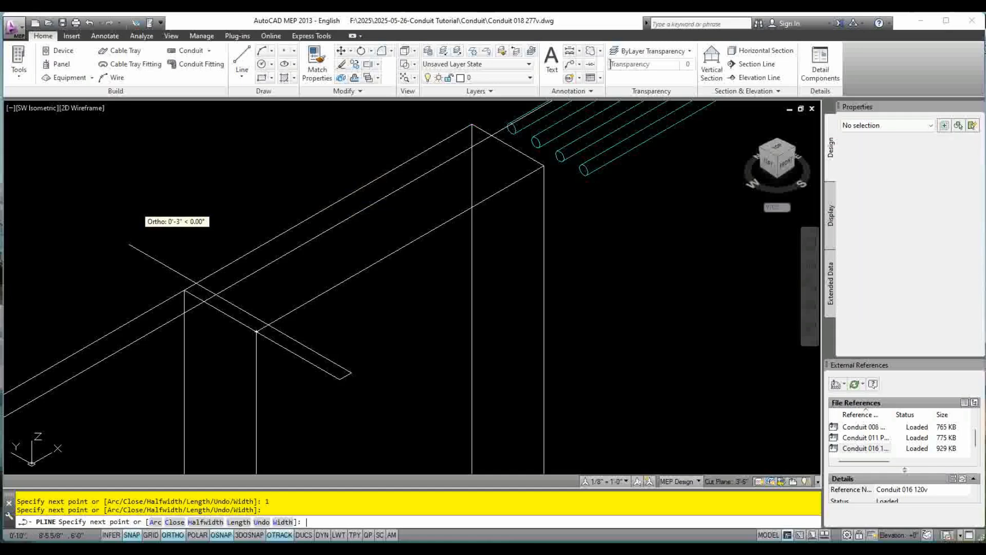
{"action": "key", "text": "Escape"}
{"action": "key", "text": "Escape"}
Draw a 1/2" vertical conduit 30" up from the outer corner of the 1-5/8" offset guide line.
{"action": "scroll", "coordinate": [152, 237], "scroll_direction": "down", "scroll_amount": 3}
{"action": "scroll", "coordinate": [198, 264], "scroll_direction": "down", "scroll_amount": 2}
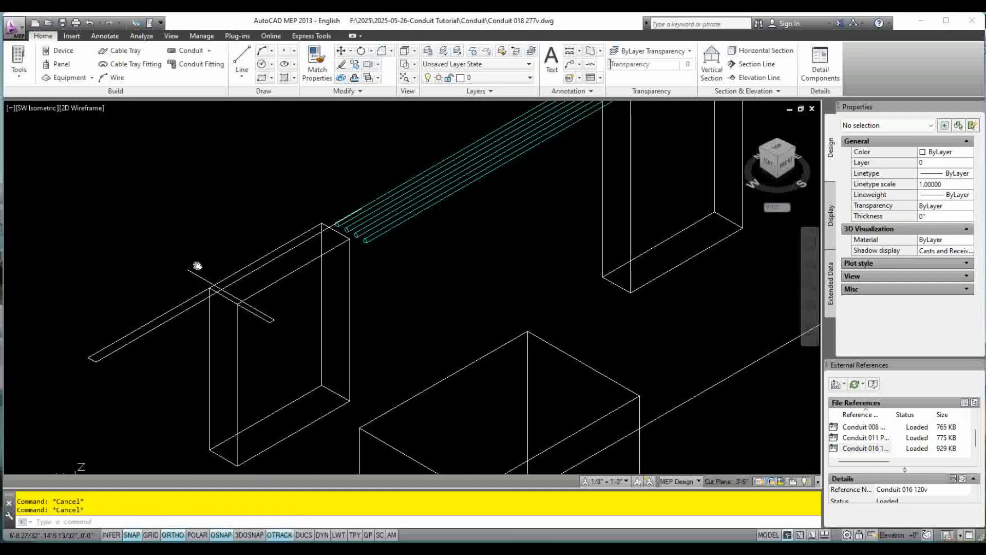
{"action": "scroll", "coordinate": [293, 288], "scroll_direction": "down", "scroll_amount": 2}
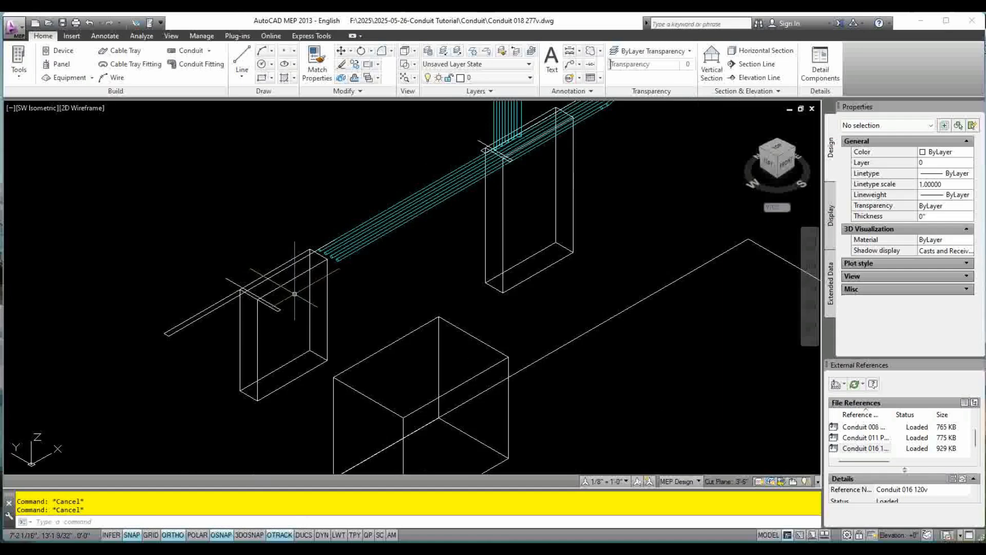
{"action": "scroll", "coordinate": [168, 338], "scroll_direction": "up", "scroll_amount": 2}
{"action": "scroll", "coordinate": [167, 339], "scroll_direction": "up", "scroll_amount": 2}
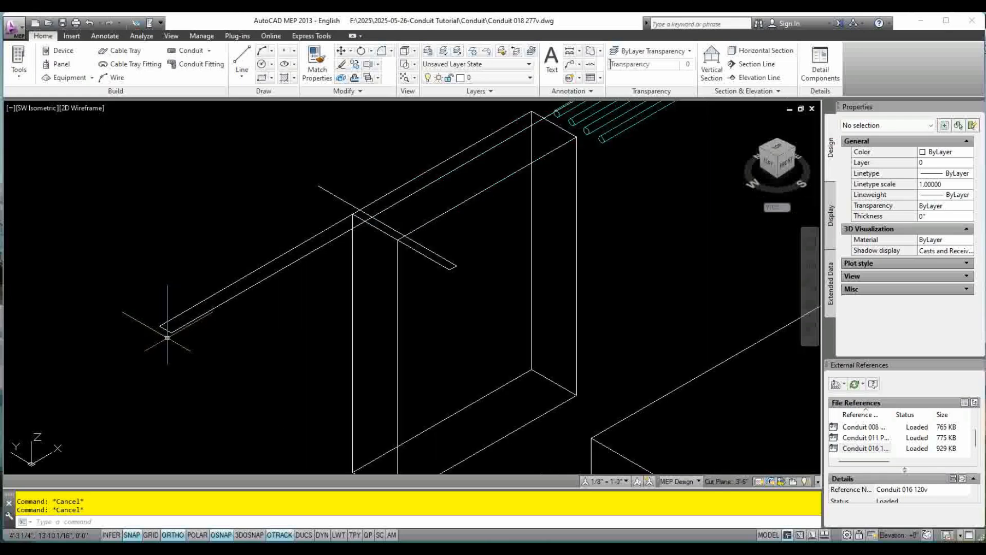
{"action": "left_click", "coordinate": [196, 56]}
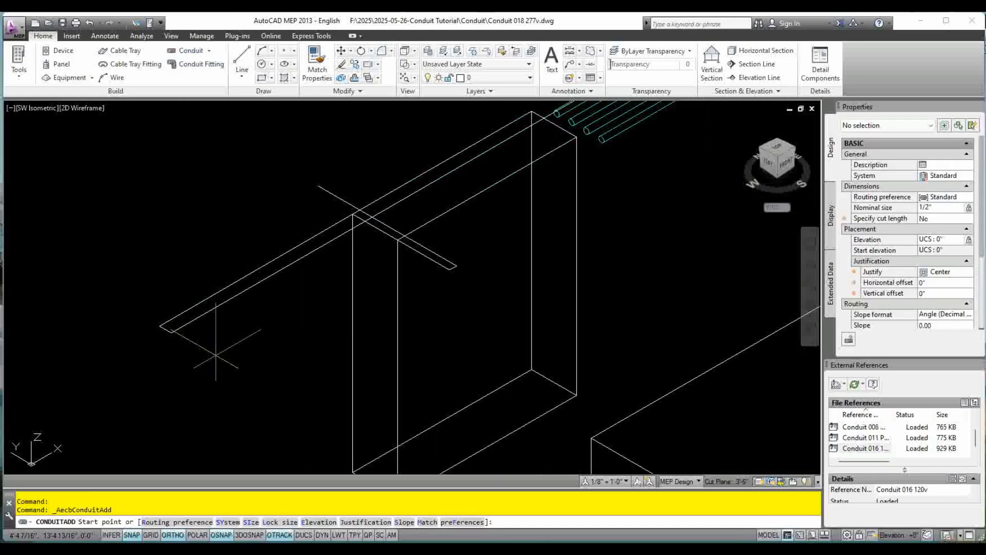
{"action": "left_click", "coordinate": [171, 333]}
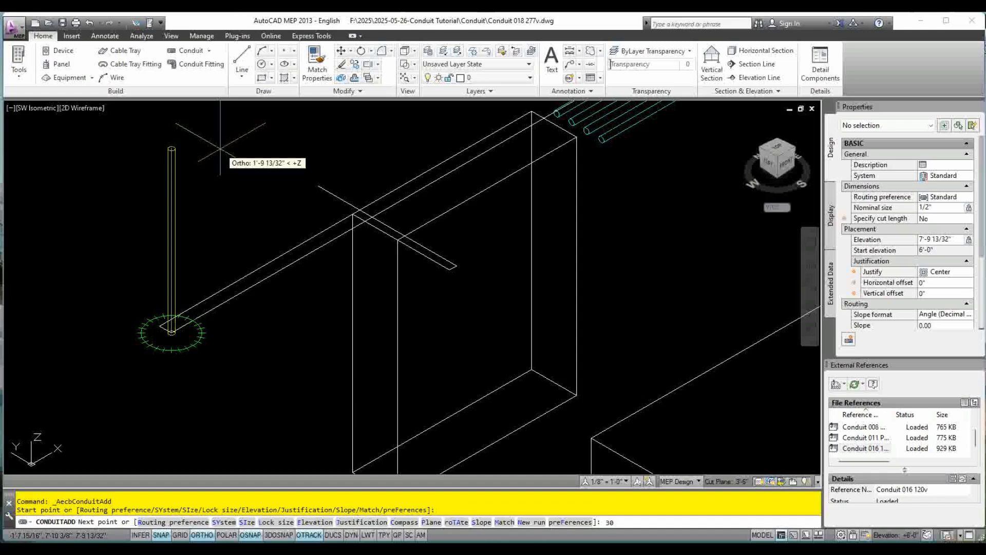
{"action": "key", "text": "Return"}
{"action": "scroll", "coordinate": [241, 240], "scroll_direction": "down", "scroll_amount": 2}
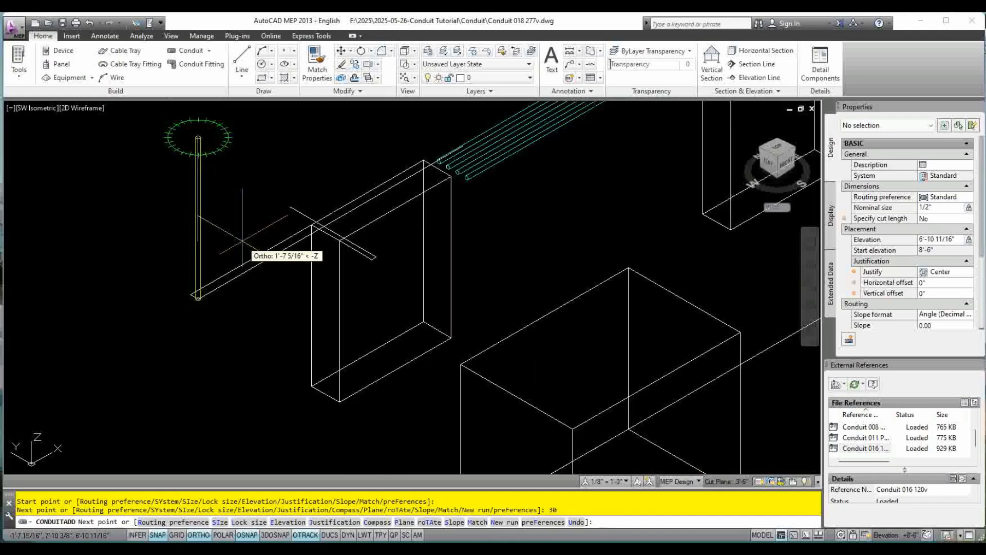
{"action": "key", "text": "Escape"}
{"action": "key", "text": "Escape"}
Examine the new conduit's base at the guide corner and the reference risers above the second panel.
{"action": "scroll", "coordinate": [215, 280], "scroll_direction": "up", "scroll_amount": 4}
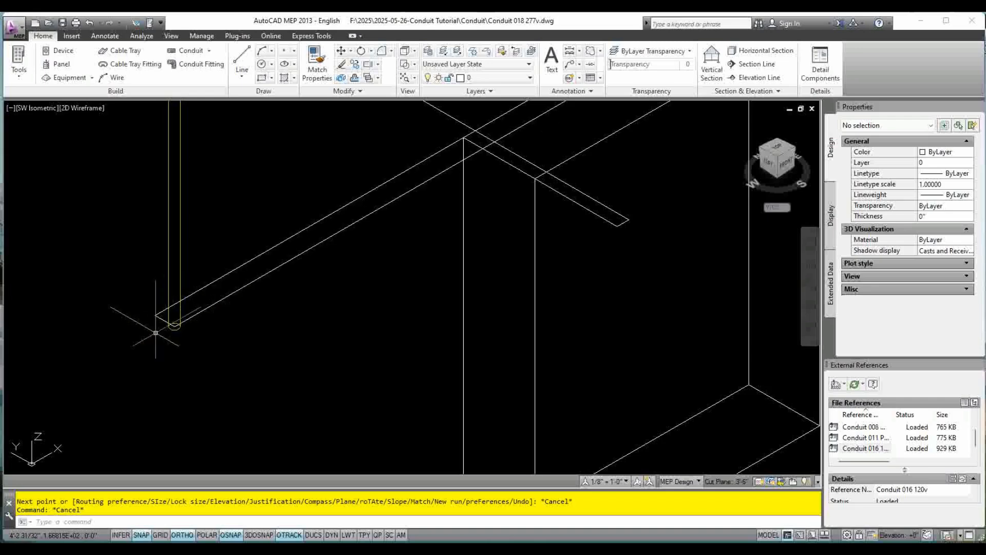
{"action": "scroll", "coordinate": [231, 329], "scroll_direction": "down", "scroll_amount": 3}
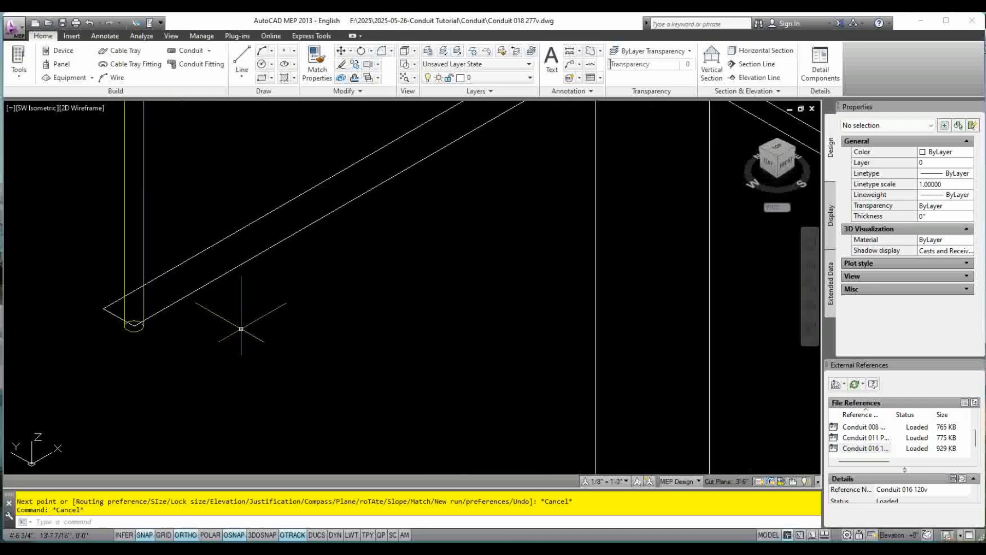
{"action": "key", "text": "Escape"}
{"action": "scroll", "coordinate": [259, 328], "scroll_direction": "up", "scroll_amount": 2}
{"action": "middle_click_drag", "start_coordinate": [540, 302], "coordinate": [447, 360]}
{"action": "scroll", "coordinate": [445, 360], "scroll_direction": "down", "scroll_amount": 2}
{"action": "scroll", "coordinate": [451, 265], "scroll_direction": "down", "scroll_amount": 4}
{"action": "scroll", "coordinate": [610, 222], "scroll_direction": "up", "scroll_amount": 4}
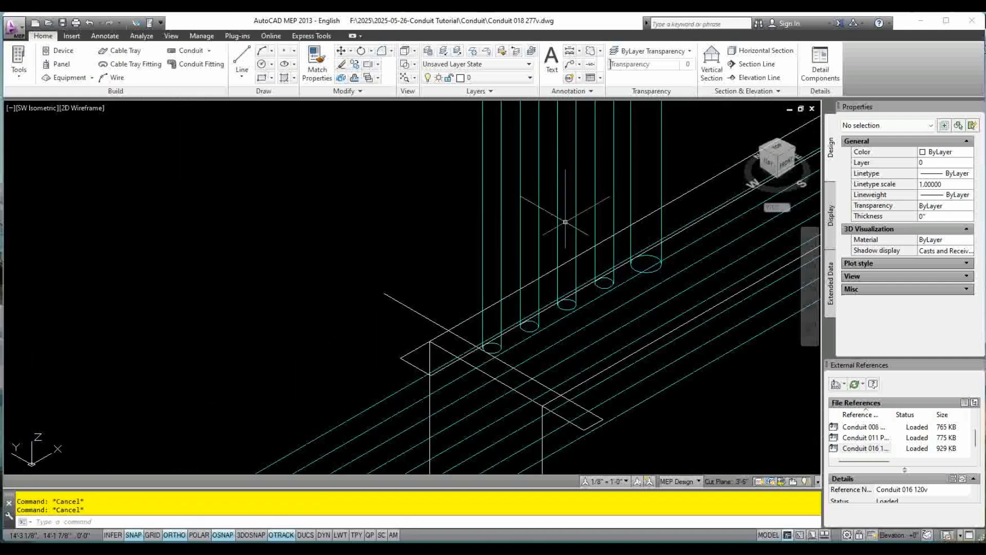
{"action": "scroll", "coordinate": [535, 296], "scroll_direction": "up", "scroll_amount": 1}
{"action": "scroll", "coordinate": [535, 296], "scroll_direction": "down", "scroll_amount": 4}
{"action": "scroll", "coordinate": [536, 296], "scroll_direction": "up", "scroll_amount": 2}
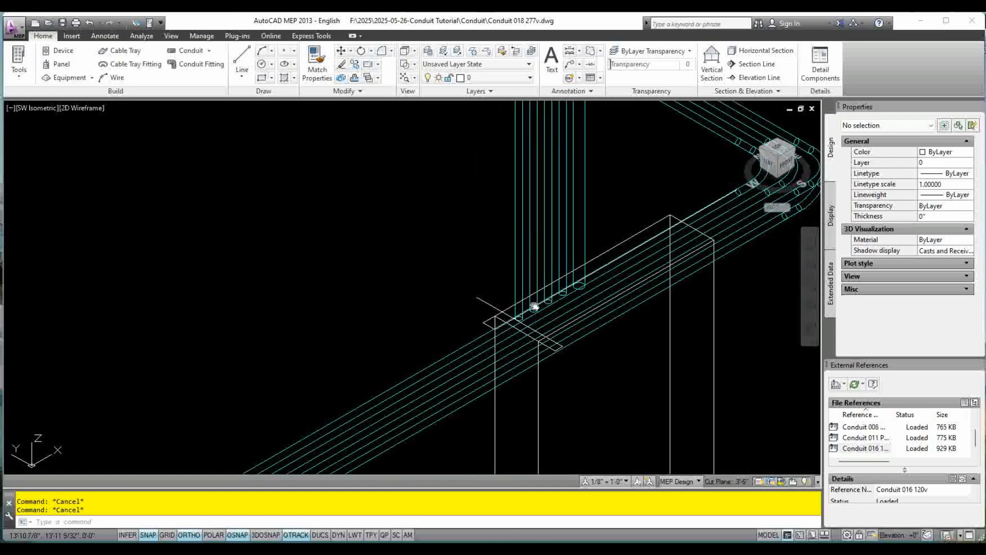
{"action": "middle_click_drag", "start_coordinate": [536, 295], "coordinate": [500, 372]}
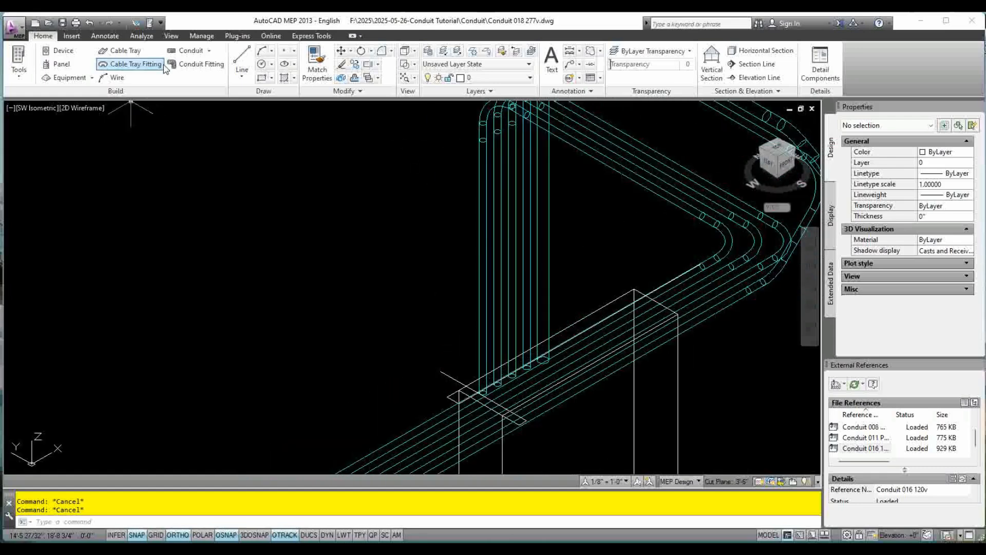
{"action": "left_click", "coordinate": [191, 54]}
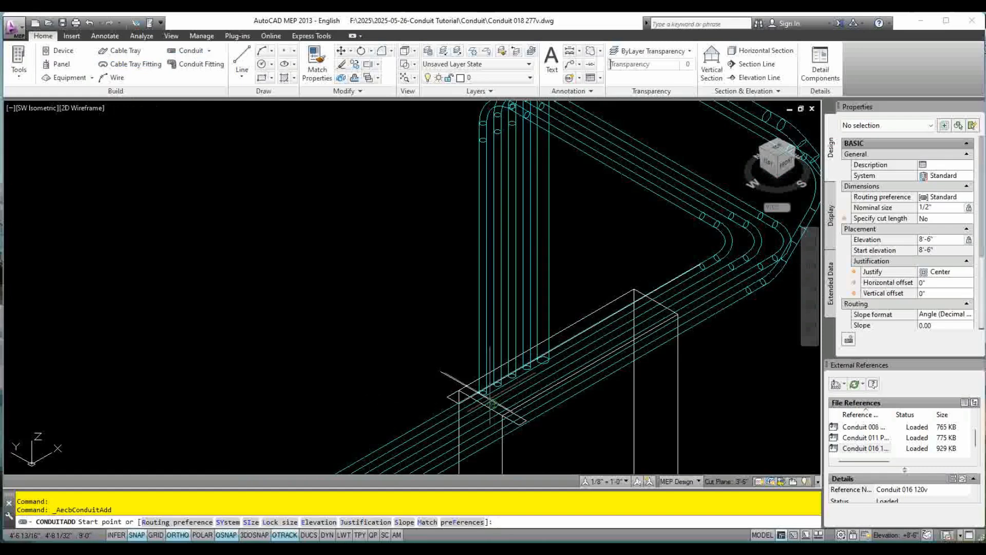
{"action": "scroll", "coordinate": [475, 390], "scroll_direction": "up", "scroll_amount": 2}
{"action": "left_click", "coordinate": [475, 390]}
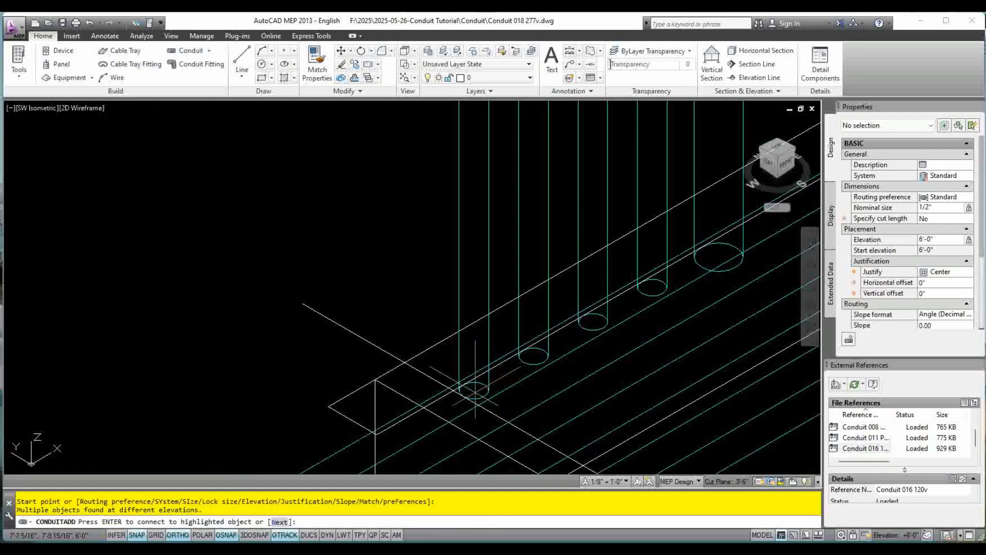
{"action": "scroll", "coordinate": [478, 359], "scroll_direction": "down", "scroll_amount": 3}
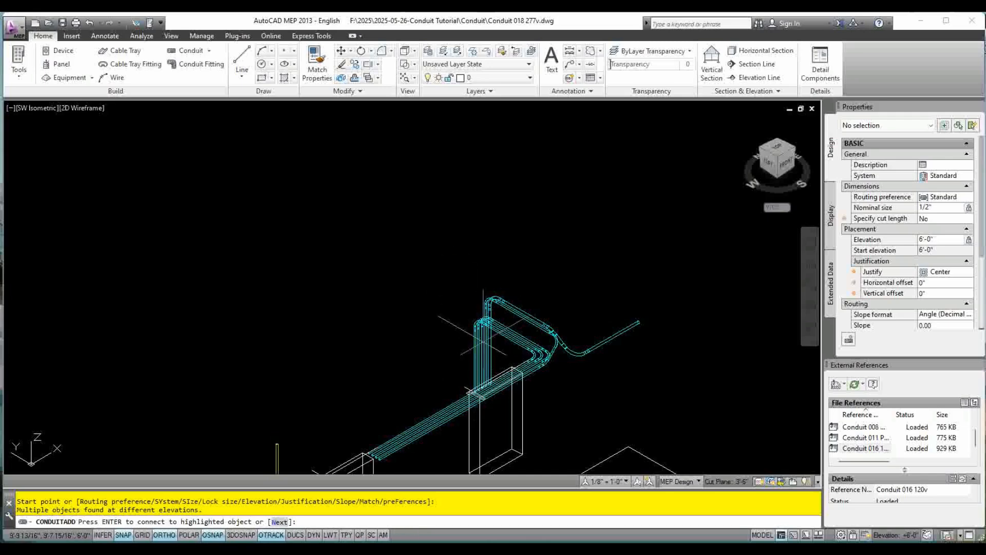
{"action": "scroll", "coordinate": [487, 354], "scroll_direction": "up", "scroll_amount": 2}
{"action": "scroll", "coordinate": [501, 380], "scroll_direction": "down", "scroll_amount": 1}
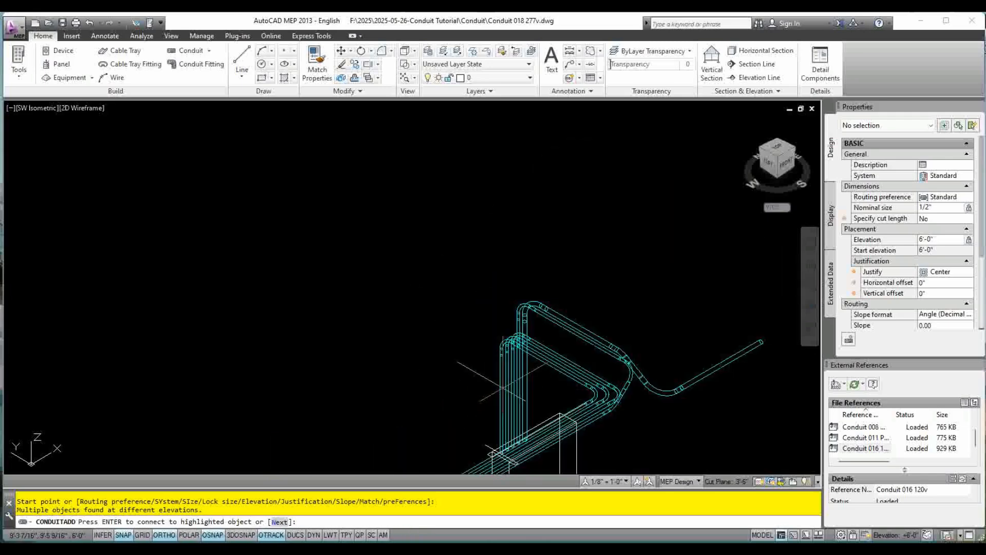
{"action": "scroll", "coordinate": [502, 387], "scroll_direction": "up", "scroll_amount": 3}
{"action": "key", "text": "Escape"}
{"action": "key", "text": "Escape"}
{"action": "scroll", "coordinate": [460, 288], "scroll_direction": "up", "scroll_amount": 4}
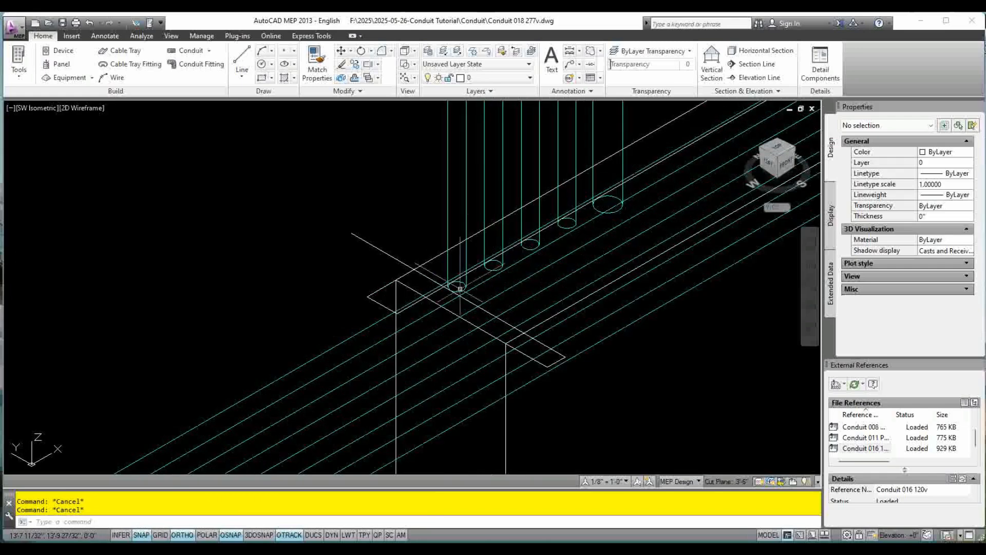
Draw a 1/2" conduit 30" straight up from the bottom center of the reference riser nearest the second panel's guide lines.
{"action": "left_click", "coordinate": [186, 50]}
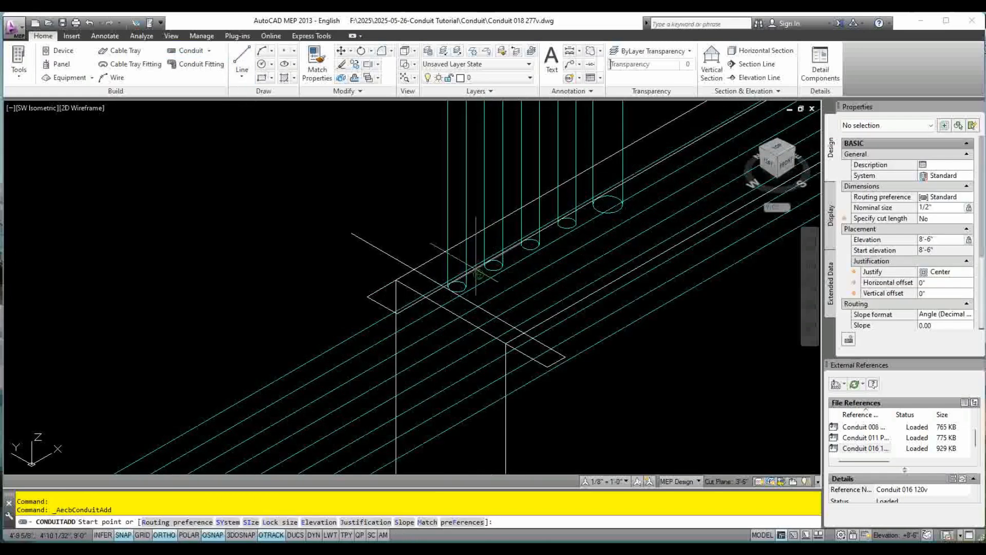
{"action": "left_click", "coordinate": [457, 287]}
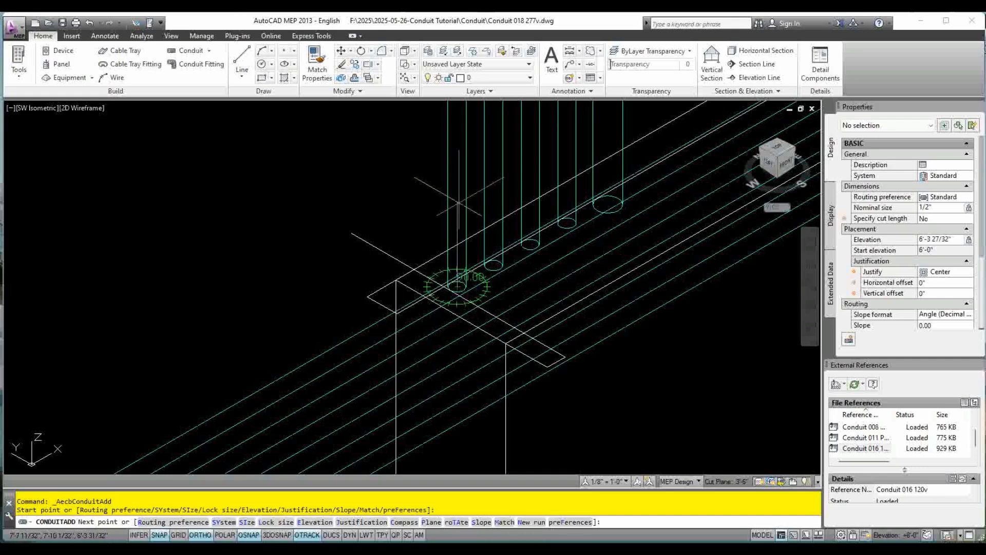
{"action": "scroll", "coordinate": [461, 153], "scroll_direction": "down", "scroll_amount": 3}
{"action": "scroll", "coordinate": [461, 153], "scroll_direction": "down", "scroll_amount": 2}
{"action": "middle_click_drag", "start_coordinate": [462, 153], "coordinate": [440, 369]}
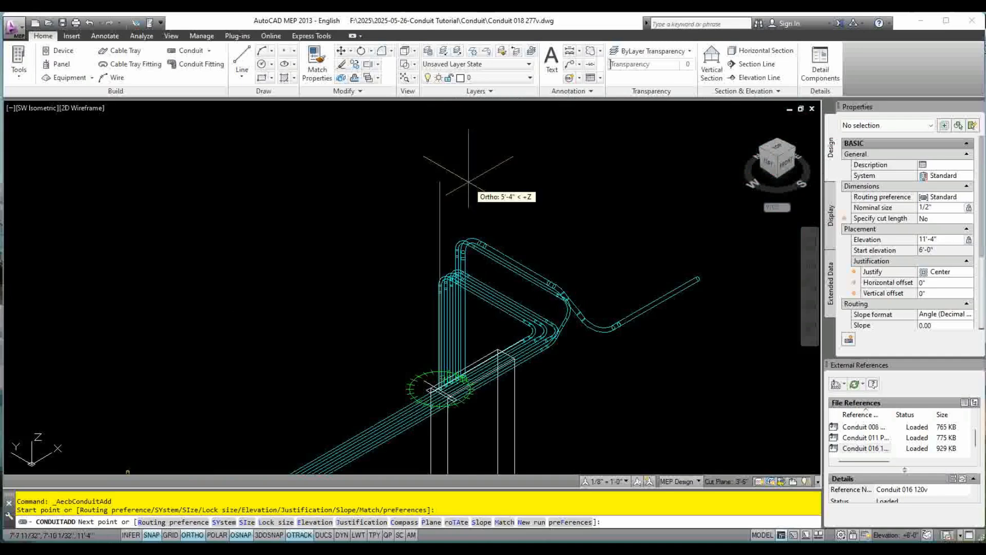
{"action": "key", "text": "Return"}
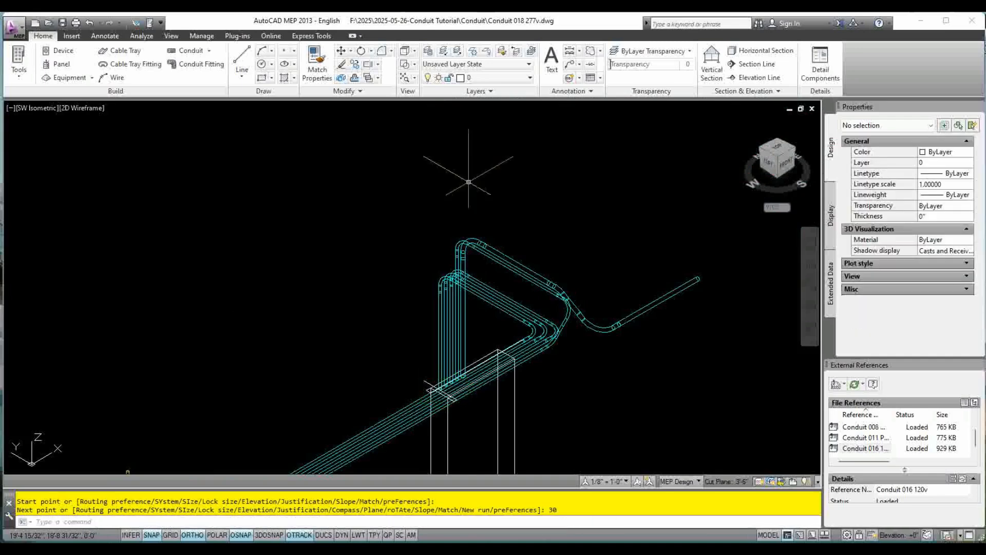
{"action": "key", "text": "Escape"}
{"action": "key", "text": "Escape"}
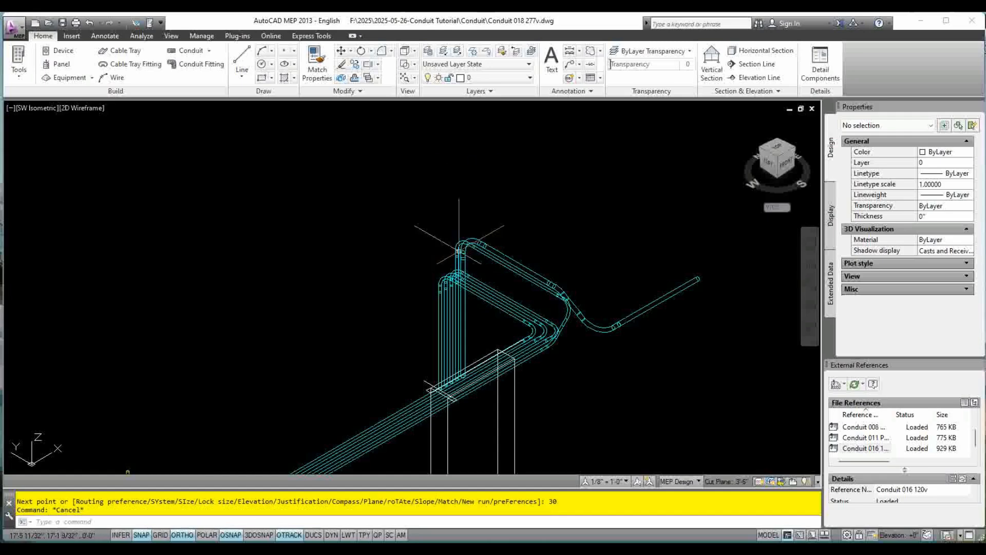
{"action": "scroll", "coordinate": [440, 313], "scroll_direction": "up", "scroll_amount": 2}
{"action": "left_click", "coordinate": [440, 313]}
{"action": "key", "text": "Escape"}
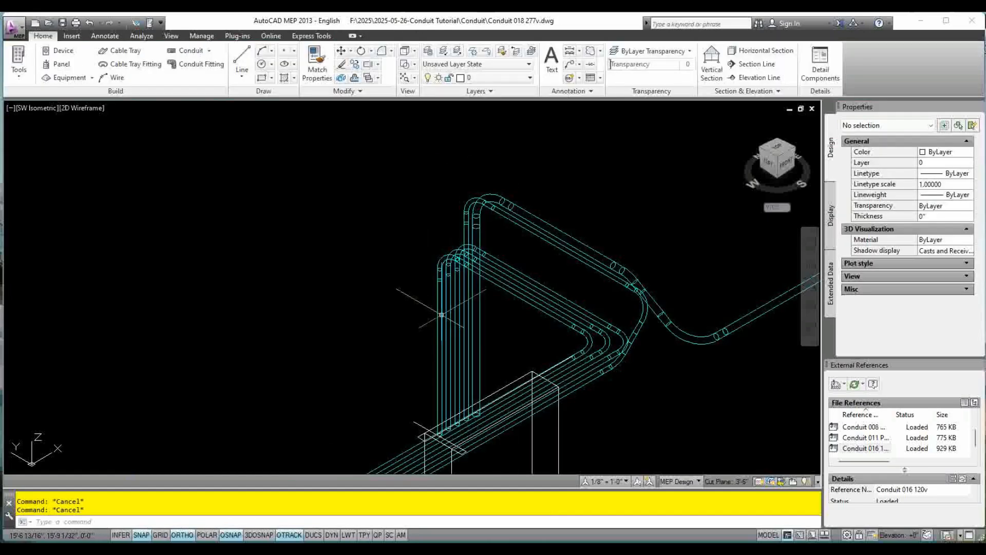
Erase the vertical conduit standing at the outer corner of the first panel's 1-5/8" offset guide line.
{"action": "scroll", "coordinate": [507, 238], "scroll_direction": "down", "scroll_amount": 4}
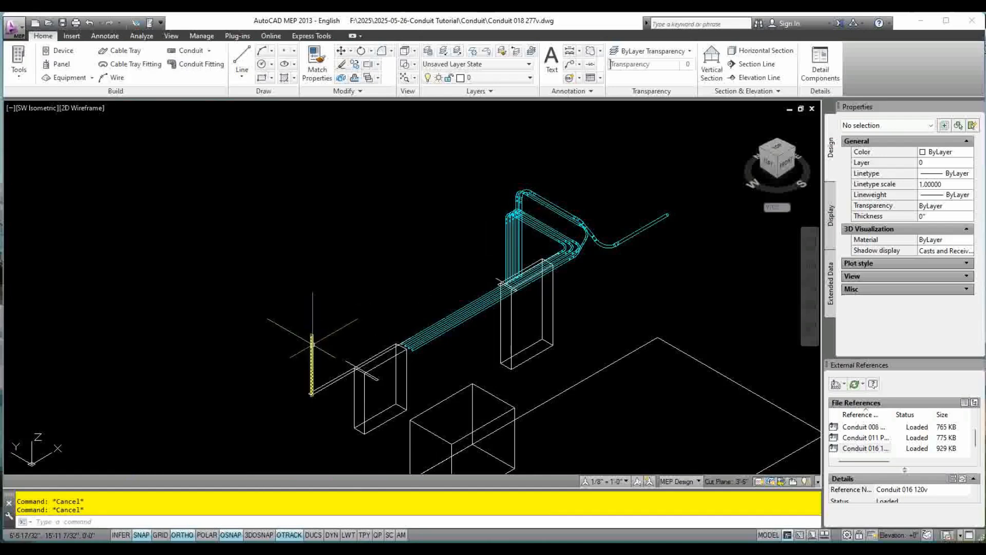
{"action": "left_click", "coordinate": [311, 362]}
{"action": "type", "text": "e"}
{"action": "key", "text": "Return"}
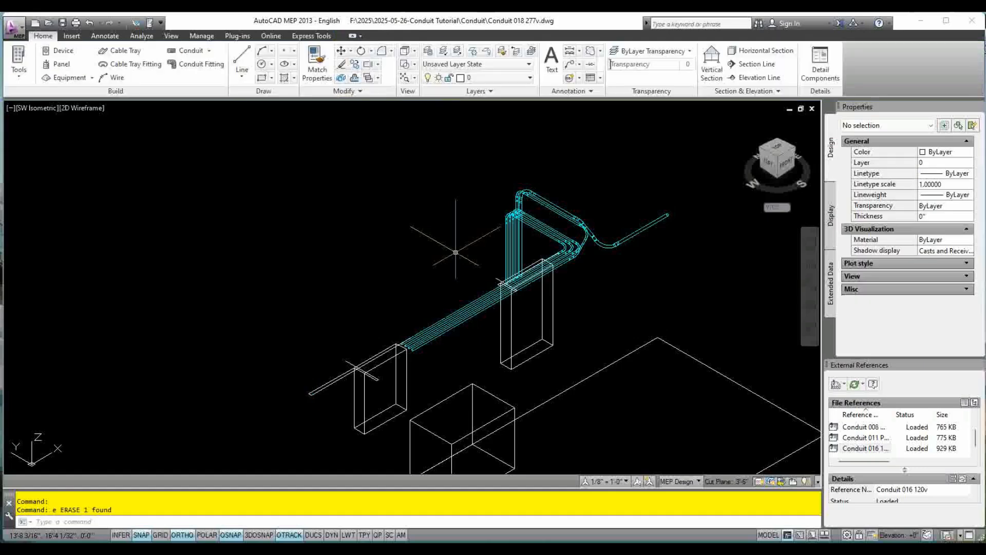
{"action": "middle_click_drag", "start_coordinate": [365, 380], "coordinate": [339, 380]}
{"action": "scroll", "coordinate": [378, 347], "scroll_direction": "up", "scroll_amount": 5}
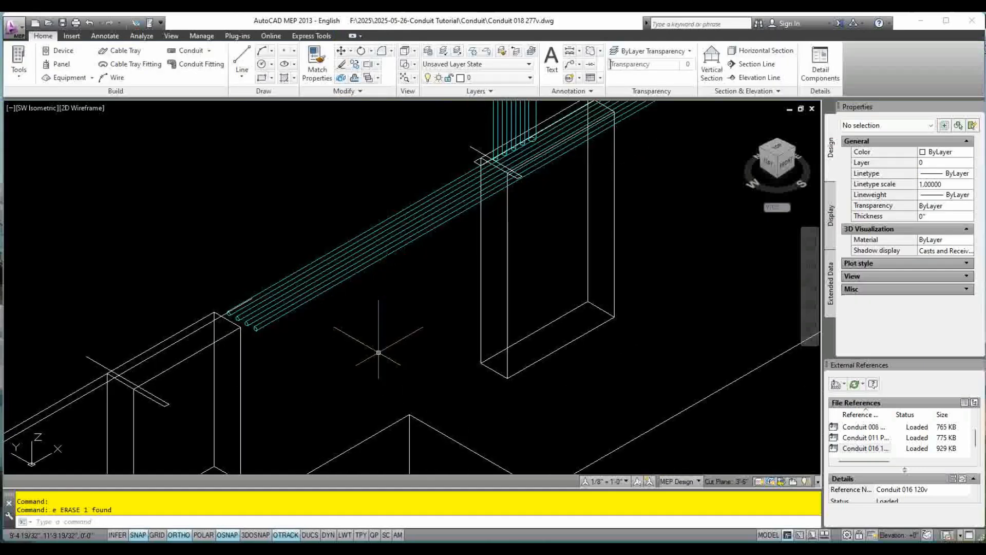
{"action": "scroll", "coordinate": [432, 330], "scroll_direction": "down", "scroll_amount": 2}
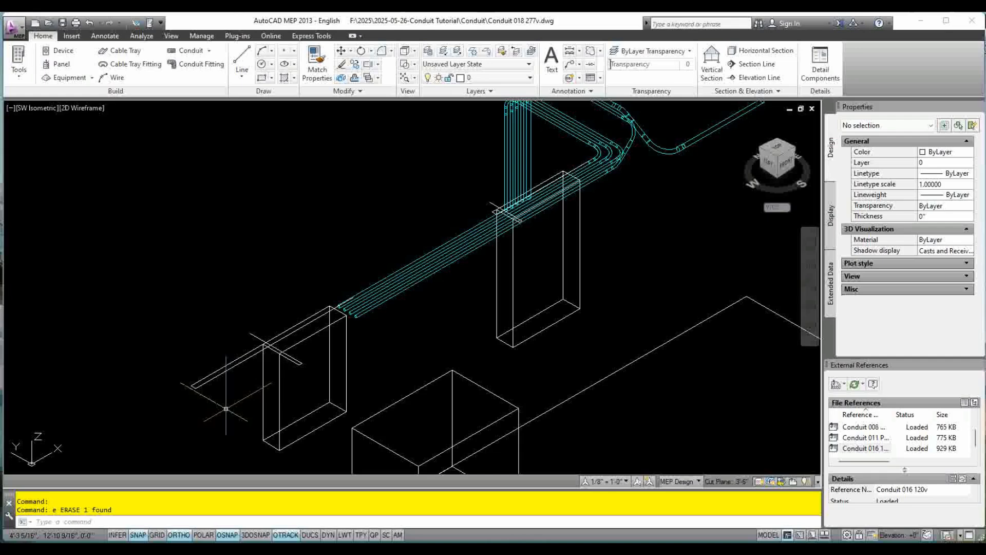
{"action": "left_click", "coordinate": [186, 51]}
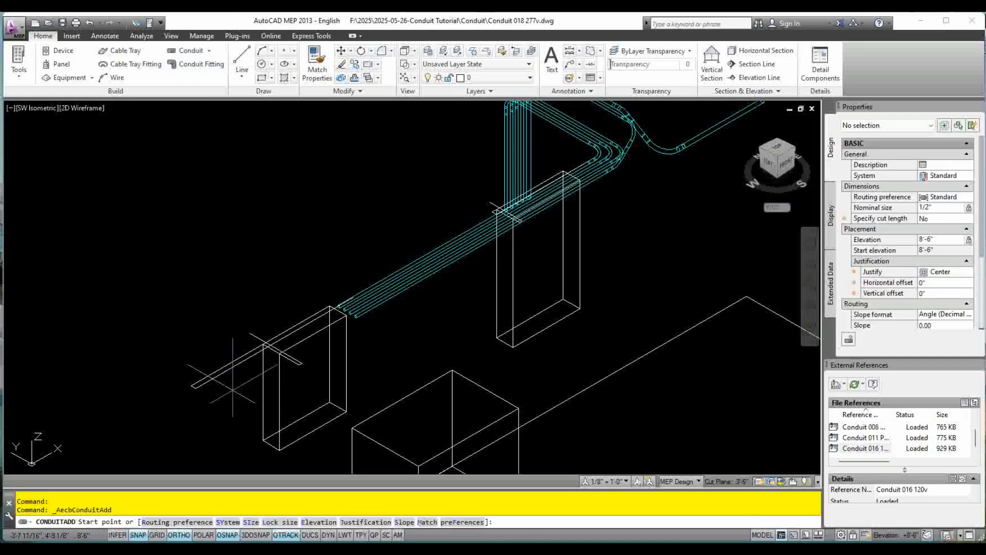
{"action": "left_click", "coordinate": [197, 387]}
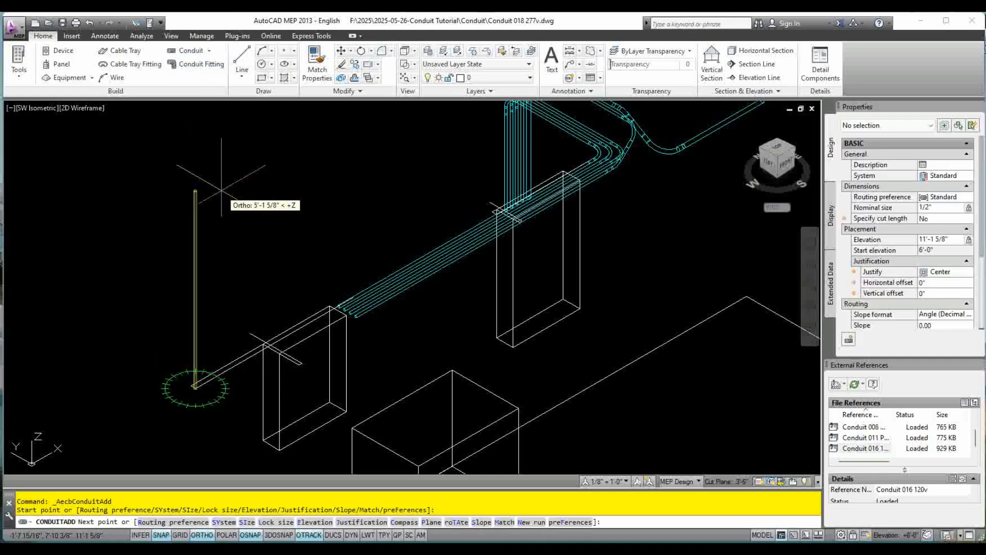
{"action": "key", "text": "Escape"}
{"action": "key", "text": "Escape"}
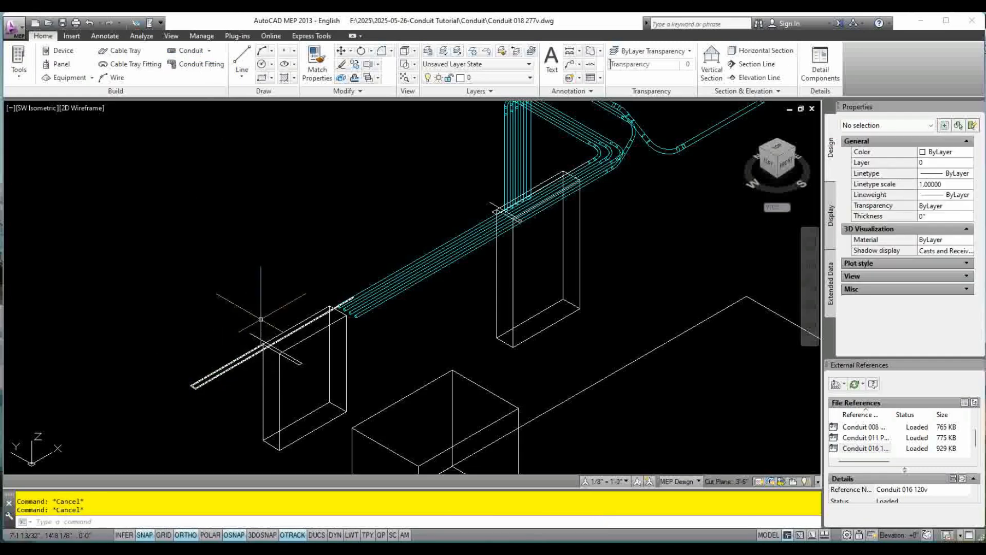
Draw a 1/2" vertical conduit 30" up from the back end of the guide line crossing the first panel's top.
{"action": "left_click", "coordinate": [186, 51]}
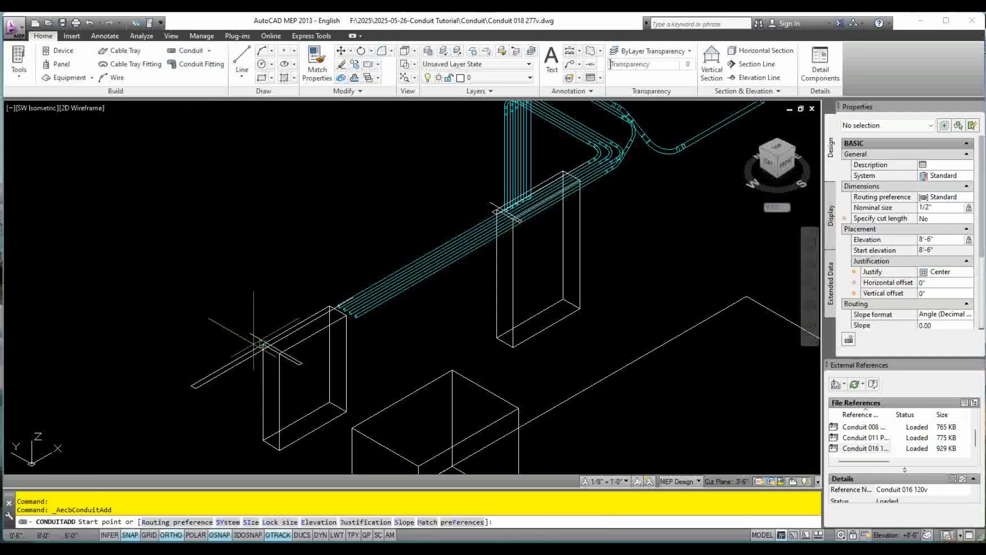
{"action": "left_click", "coordinate": [251, 333]}
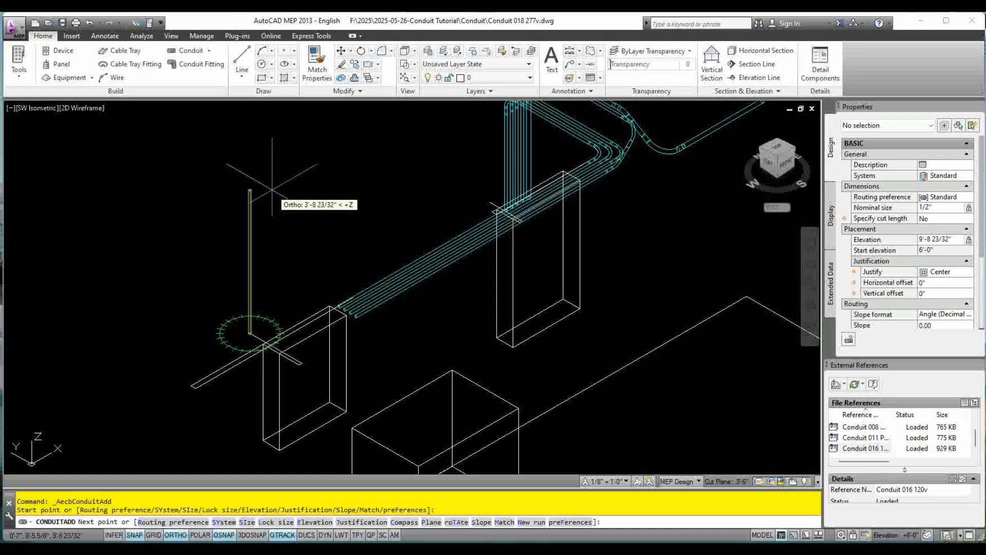
{"action": "left_click", "coordinate": [272, 188]}
{"action": "key", "text": "Escape"}
{"action": "key", "text": "Escape"}
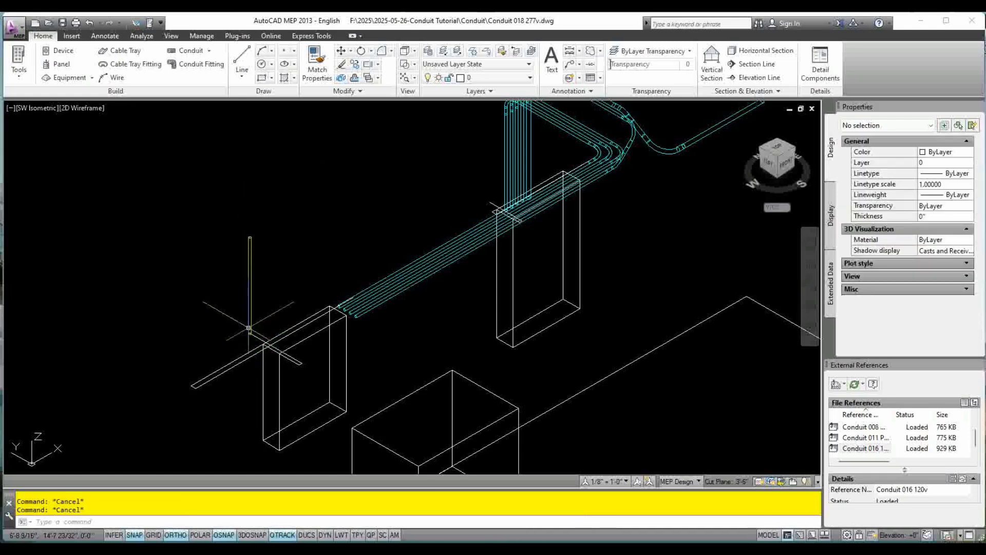
Move the new conduit along X with a .x point filter so its edge sits against the crossing guide line.
{"action": "scroll", "coordinate": [255, 307], "scroll_direction": "up", "scroll_amount": 3}
{"action": "middle_click_drag", "start_coordinate": [255, 306], "coordinate": [255, 305]}
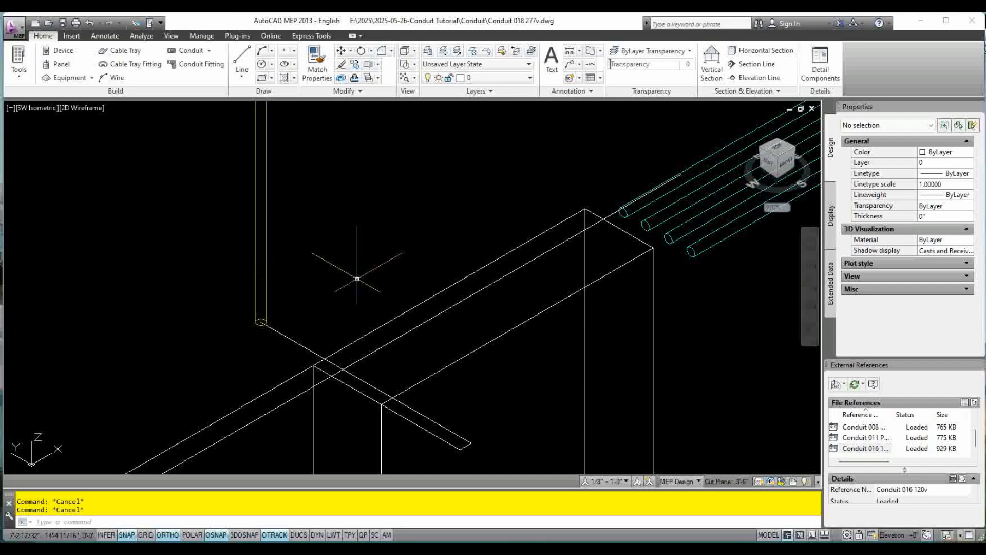
{"action": "scroll", "coordinate": [275, 312], "scroll_direction": "up", "scroll_amount": 4}
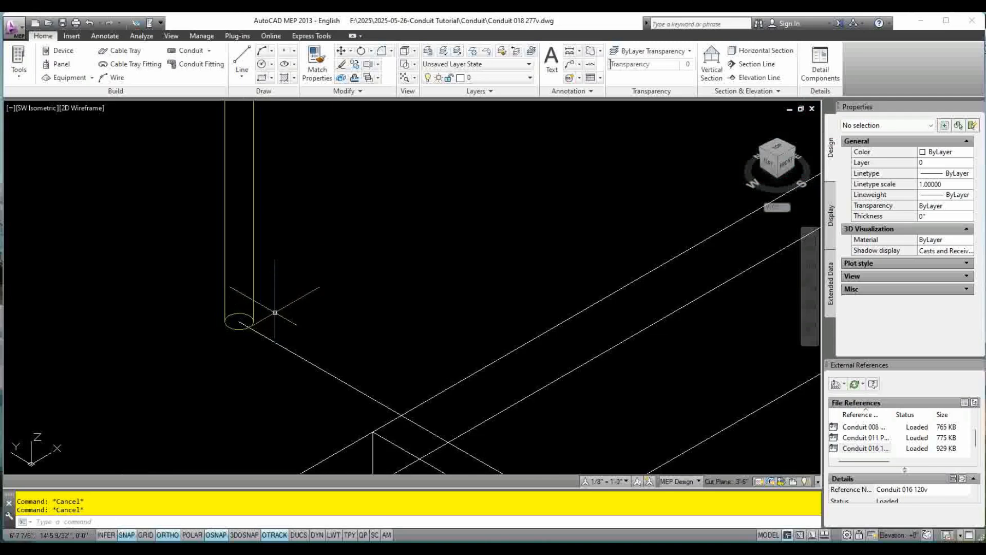
{"action": "scroll", "coordinate": [274, 313], "scroll_direction": "down", "scroll_amount": 3}
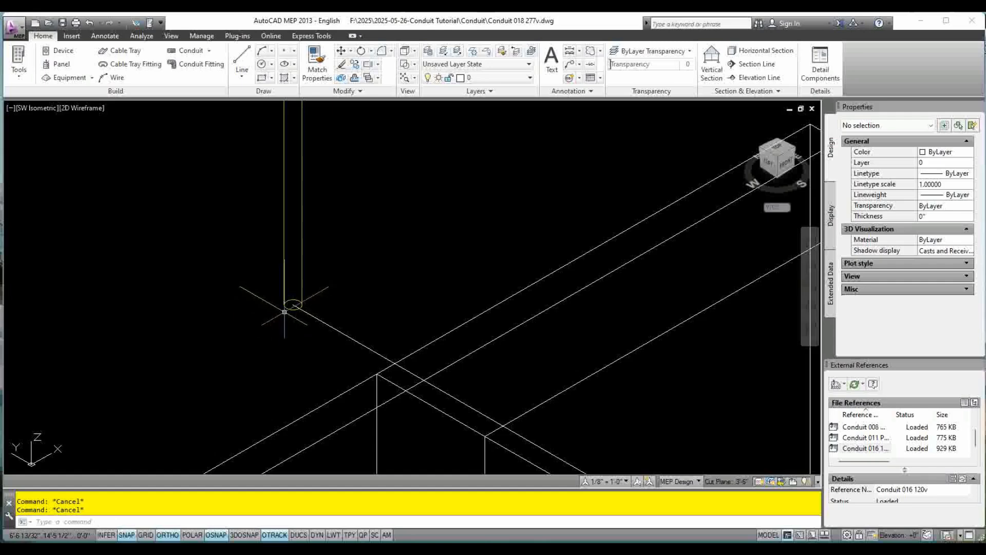
{"action": "left_click", "coordinate": [283, 308]}
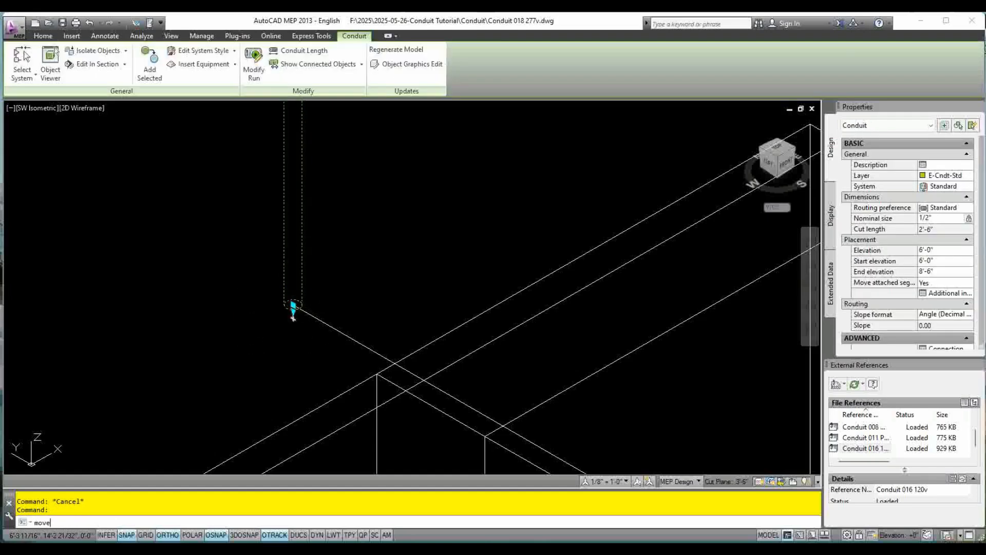
{"action": "key", "text": "Return"}
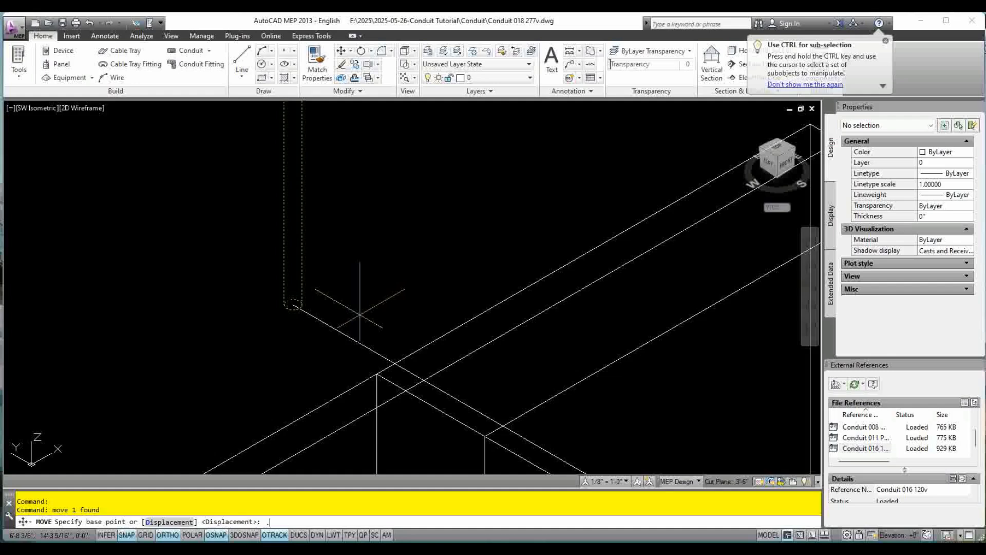
{"action": "key", "text": "Return"}
{"action": "left_click", "coordinate": [299, 302]}
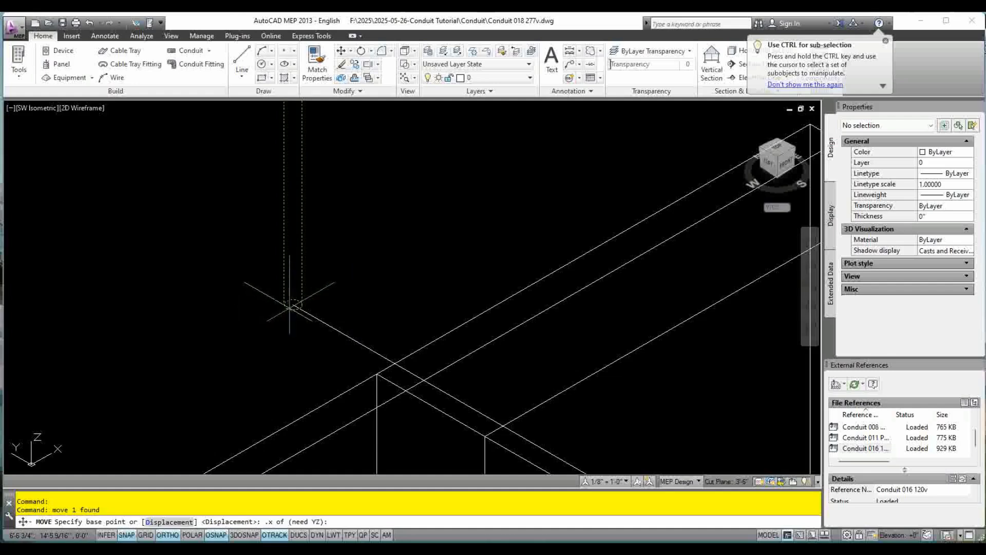
{"action": "left_click", "coordinate": [299, 302]}
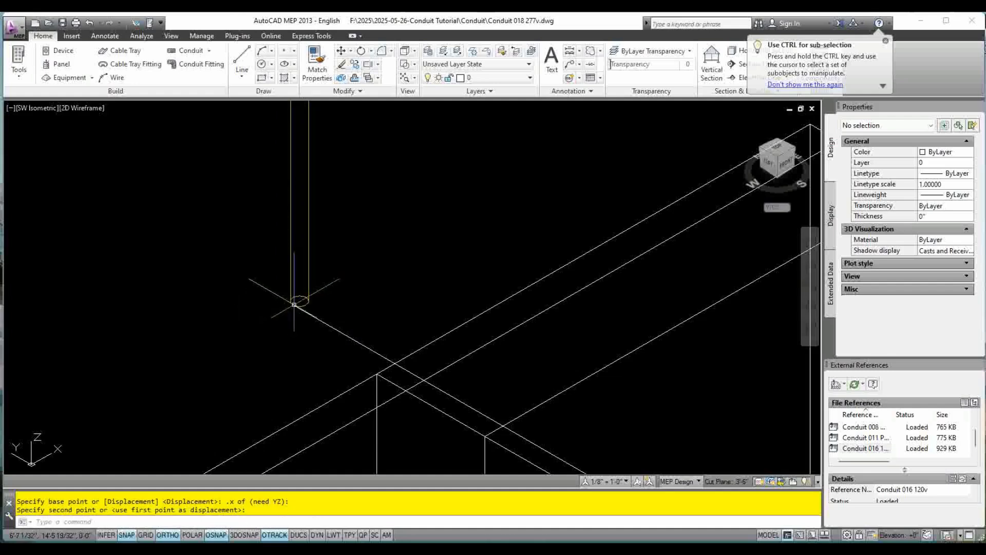
{"action": "key", "text": "Escape"}
{"action": "key", "text": "Escape"}
{"action": "scroll", "coordinate": [416, 235], "scroll_direction": "down", "scroll_amount": 2}
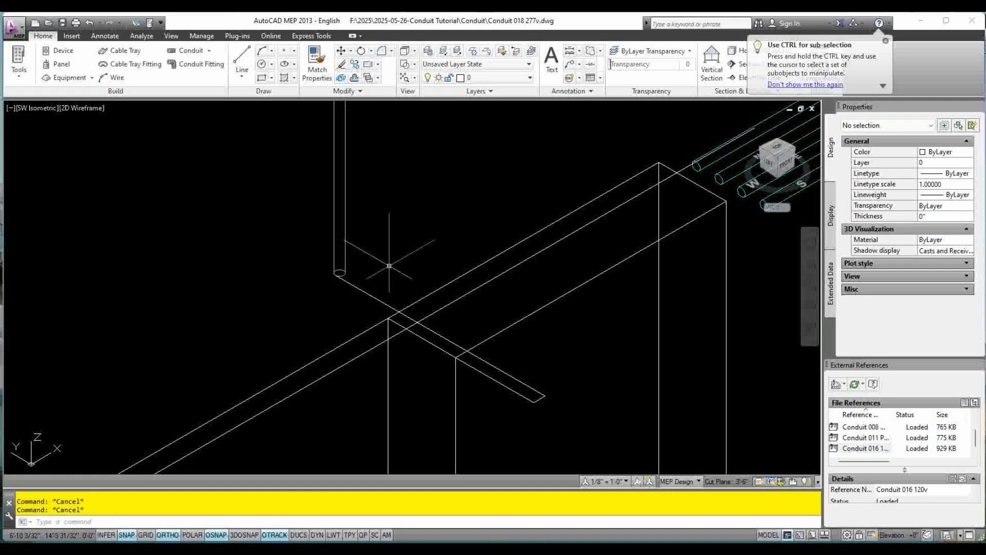
{"action": "left_click", "coordinate": [340, 273]}
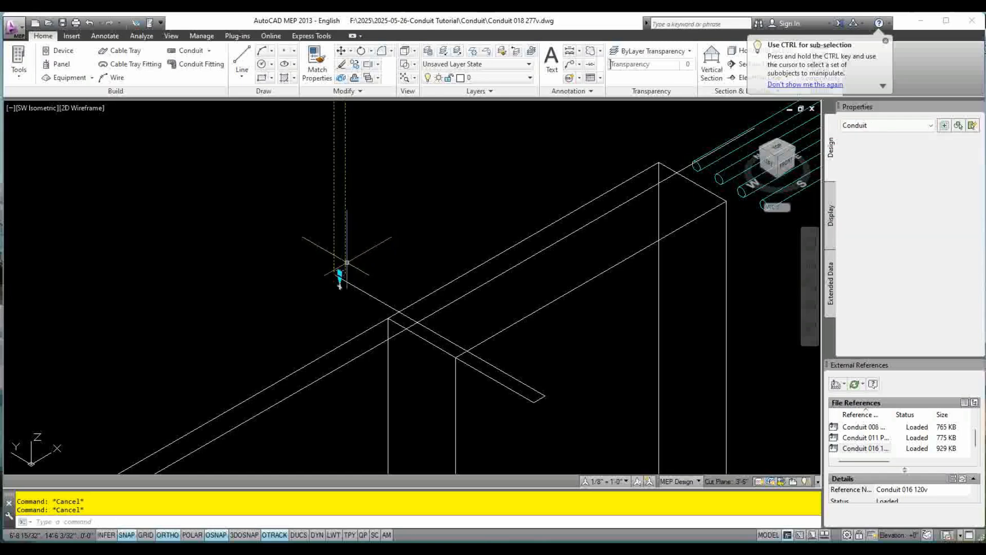
{"action": "type", "text": "move"}
{"action": "key", "text": "Return"}
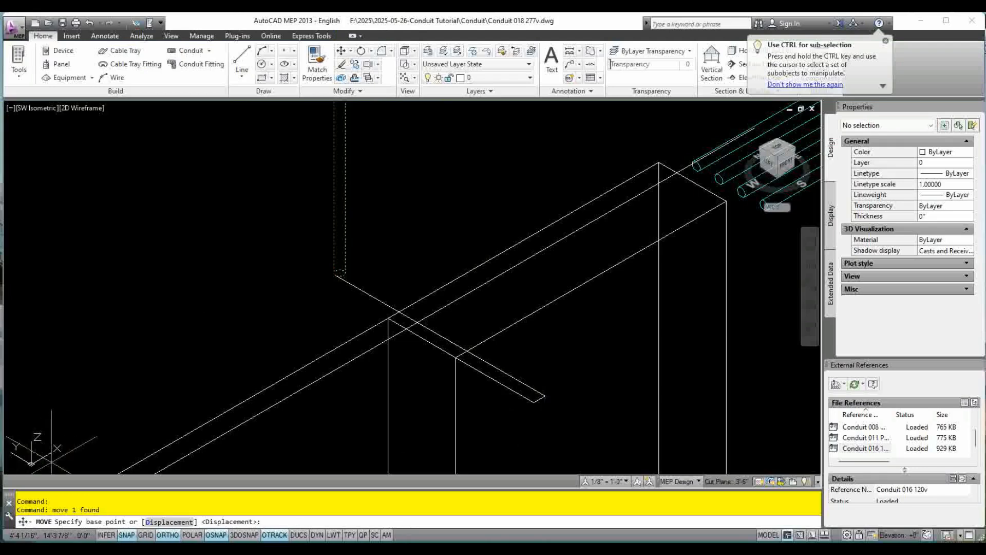
{"action": "scroll", "coordinate": [375, 275], "scroll_direction": "up", "scroll_amount": 3}
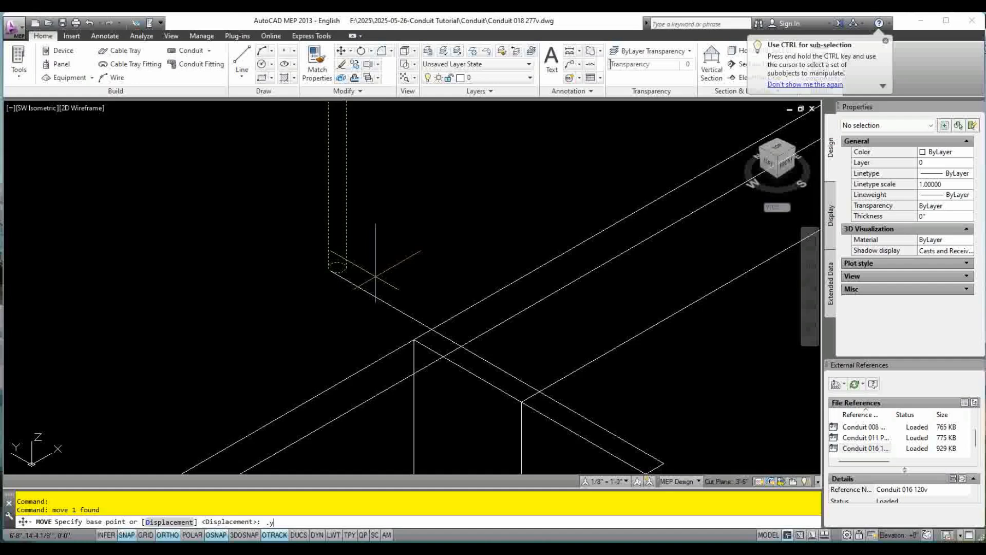
{"action": "key", "text": "Return"}
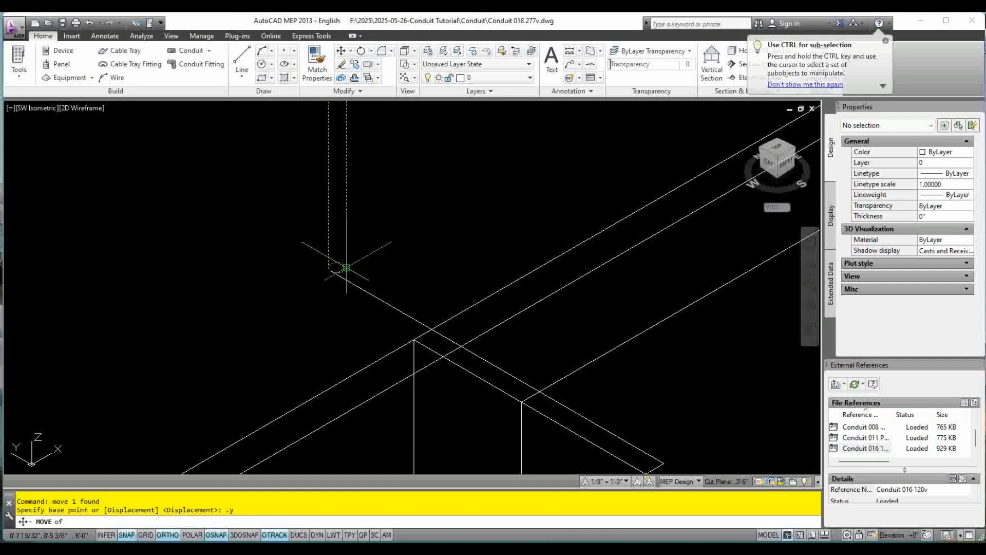
{"action": "scroll", "coordinate": [334, 260], "scroll_direction": "up", "scroll_amount": 4}
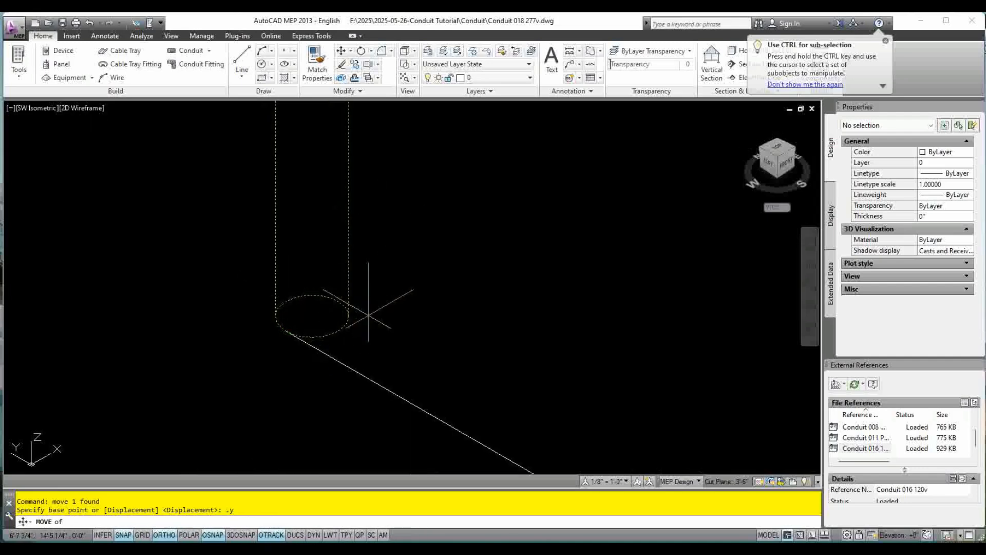
{"action": "scroll", "coordinate": [373, 325], "scroll_direction": "down", "scroll_amount": 3}
{"action": "key", "text": "Escape"}
{"action": "key", "text": "Escape"}
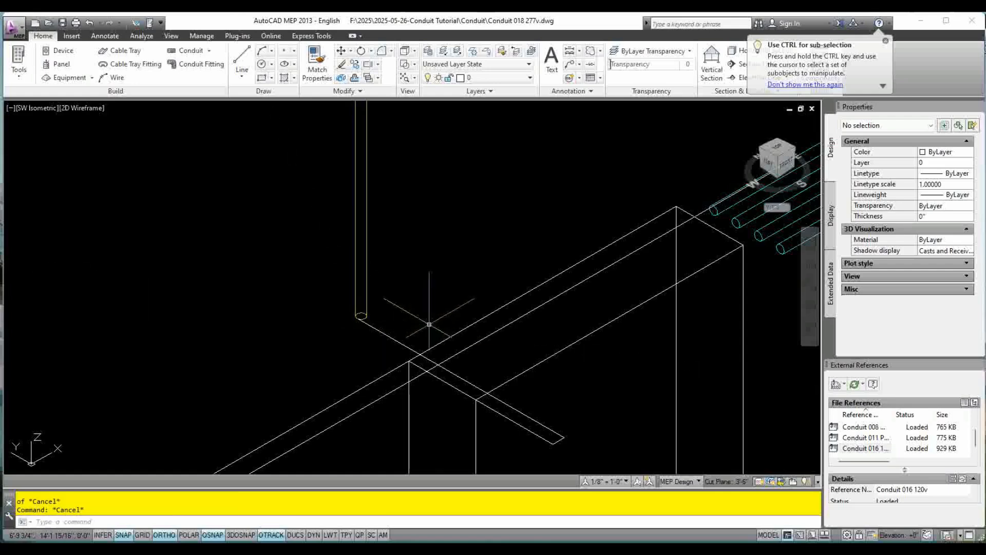
In the top view, move the conduit along Y with a .y point filter so its back edge meets the long 1-5/8" offset guide line.
{"action": "left_click", "coordinate": [414, 51]}
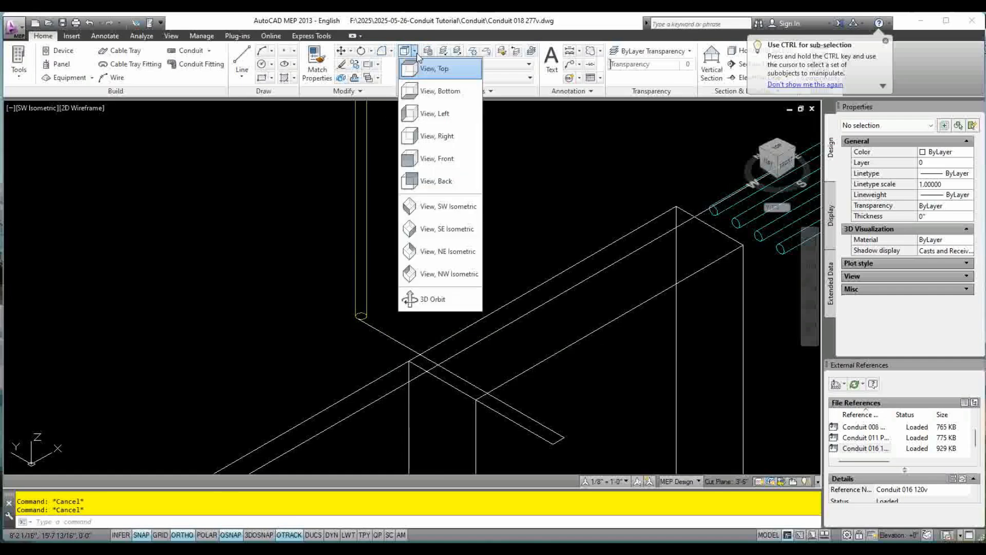
{"action": "left_click", "coordinate": [417, 67]}
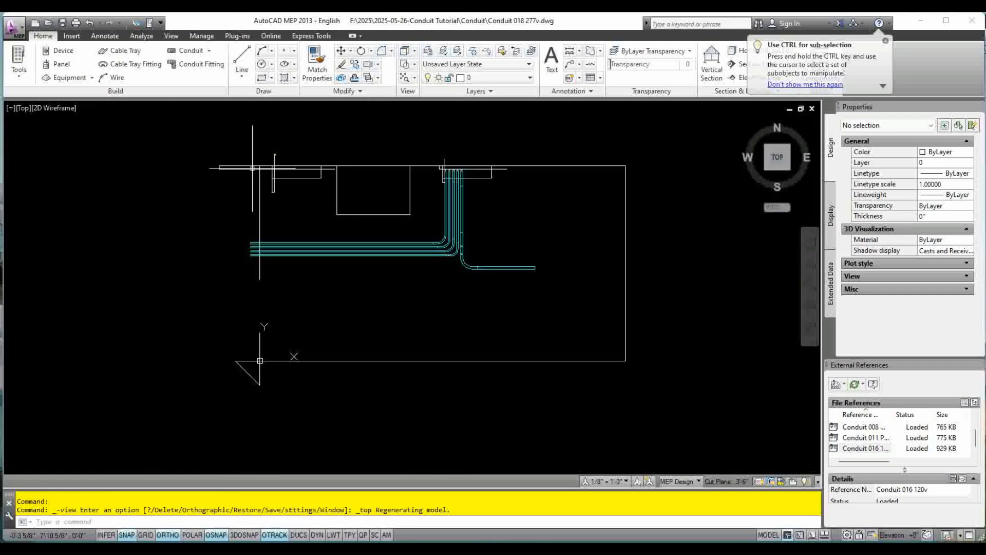
{"action": "scroll", "coordinate": [281, 147], "scroll_direction": "up", "scroll_amount": 5}
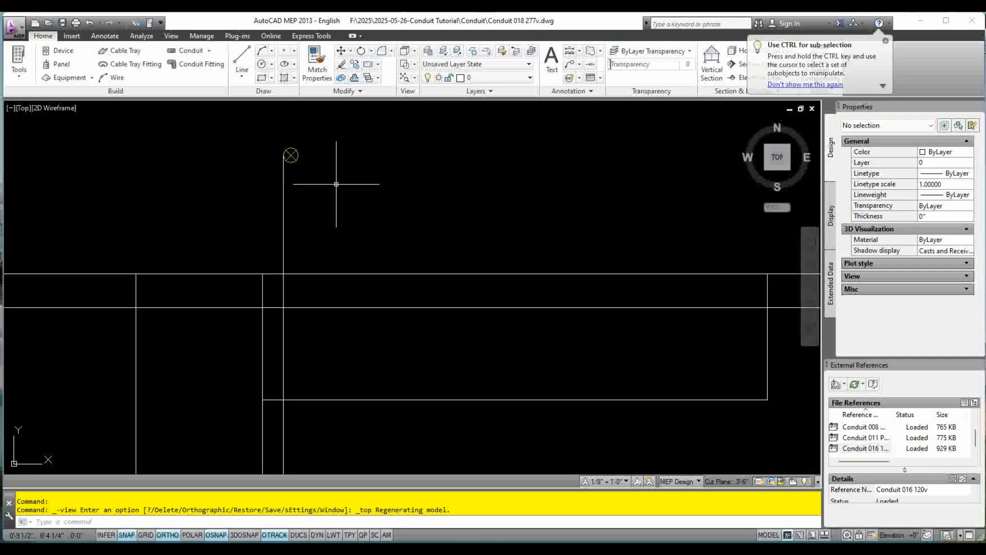
{"action": "left_click", "coordinate": [291, 155]}
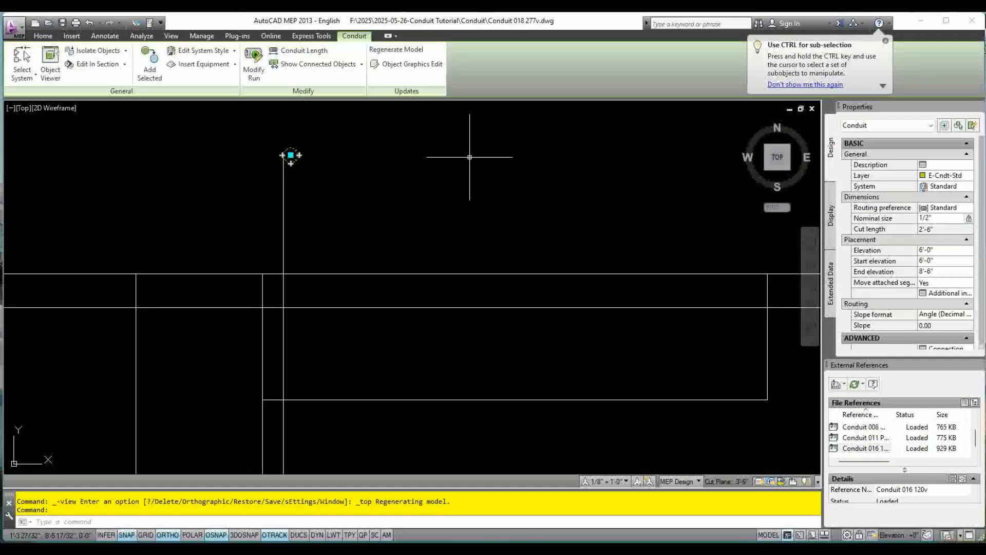
{"action": "key", "text": "Return"}
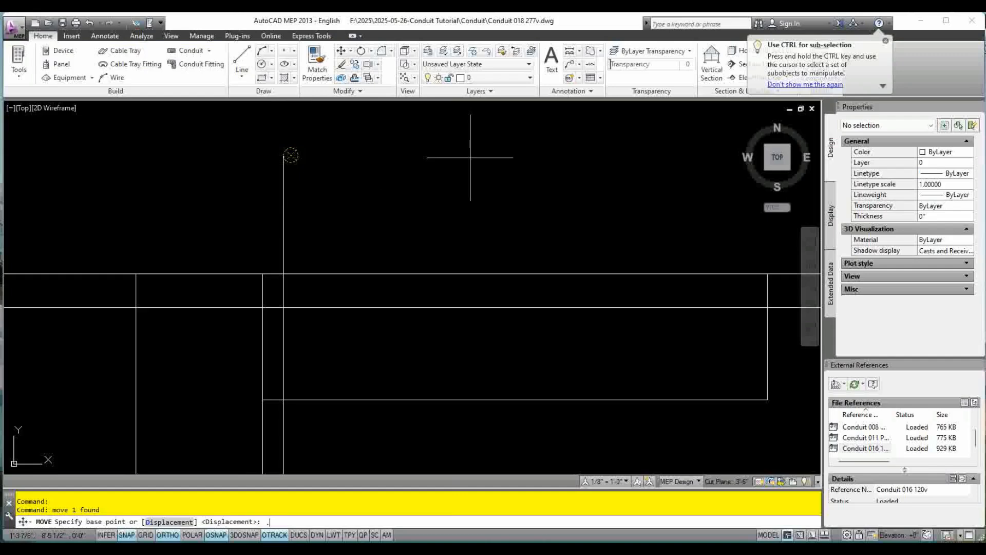
{"action": "key", "text": "Return"}
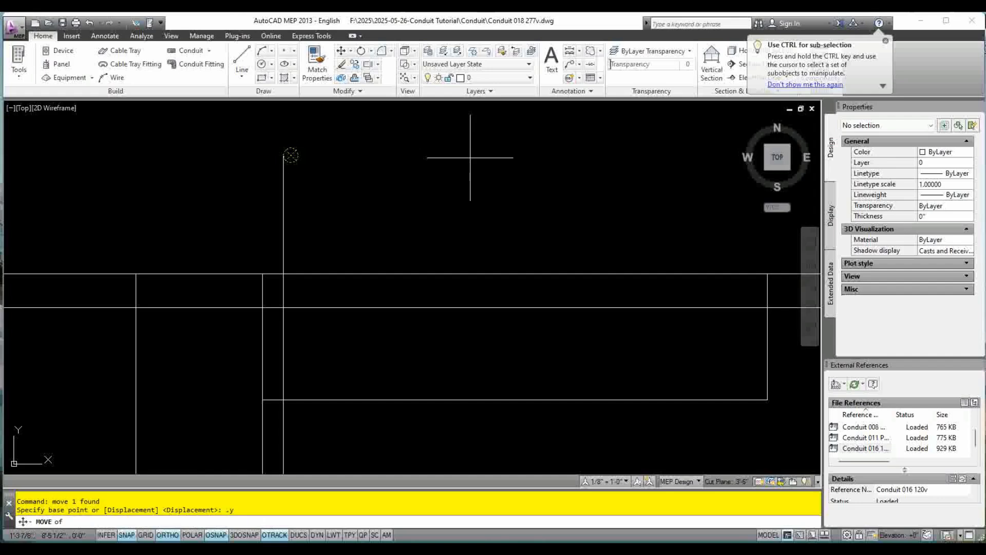
{"action": "scroll", "coordinate": [288, 143], "scroll_direction": "up", "scroll_amount": 2}
{"action": "left_click", "coordinate": [290, 150]}
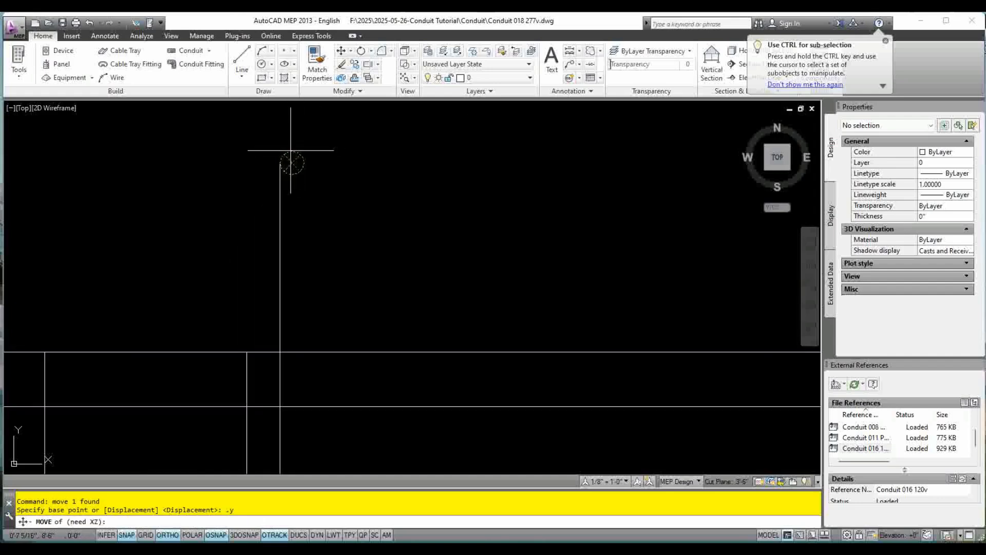
{"action": "scroll", "coordinate": [290, 153], "scroll_direction": "down", "scroll_amount": 2}
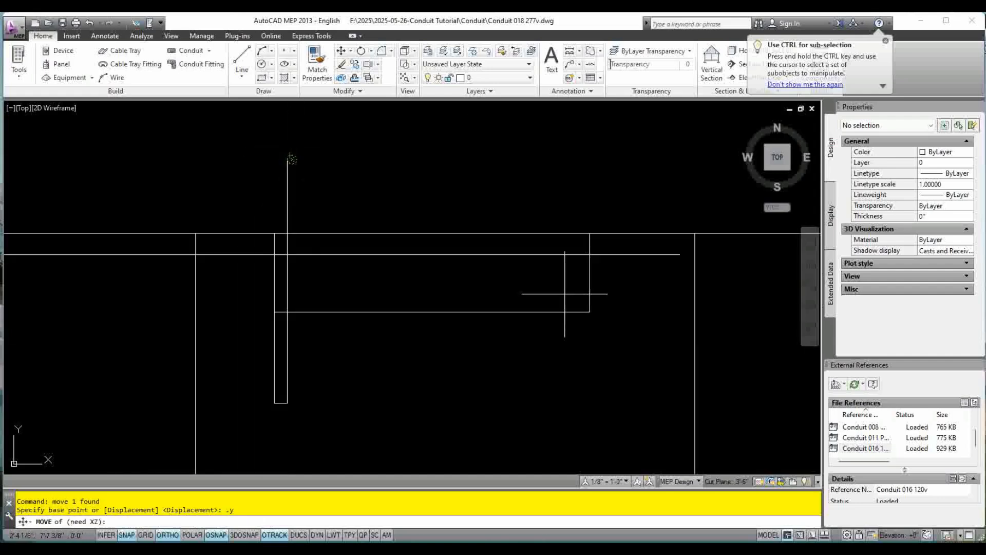
{"action": "scroll", "coordinate": [565, 294], "scroll_direction": "down", "scroll_amount": 1}
{"action": "left_click", "coordinate": [170, 269]}
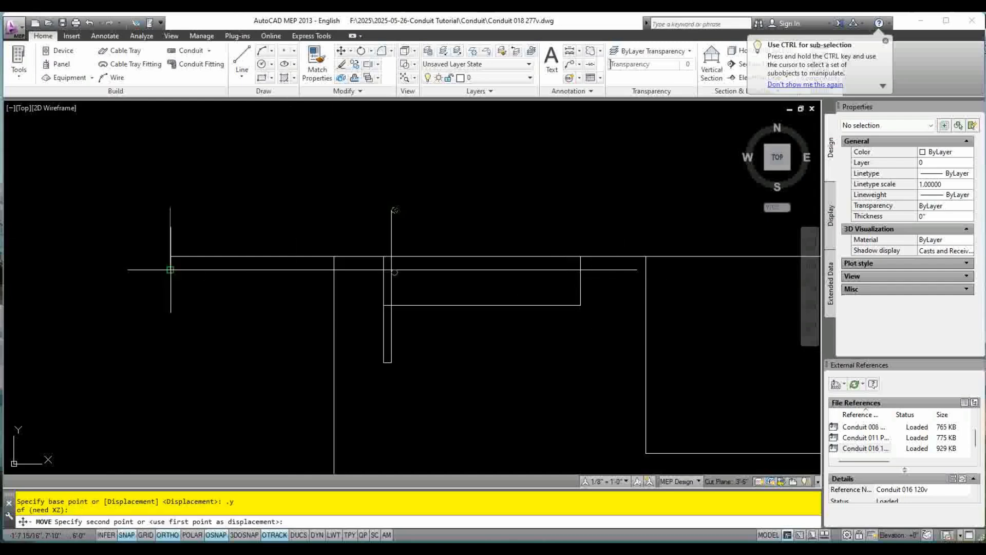
{"action": "left_click", "coordinate": [170, 269]}
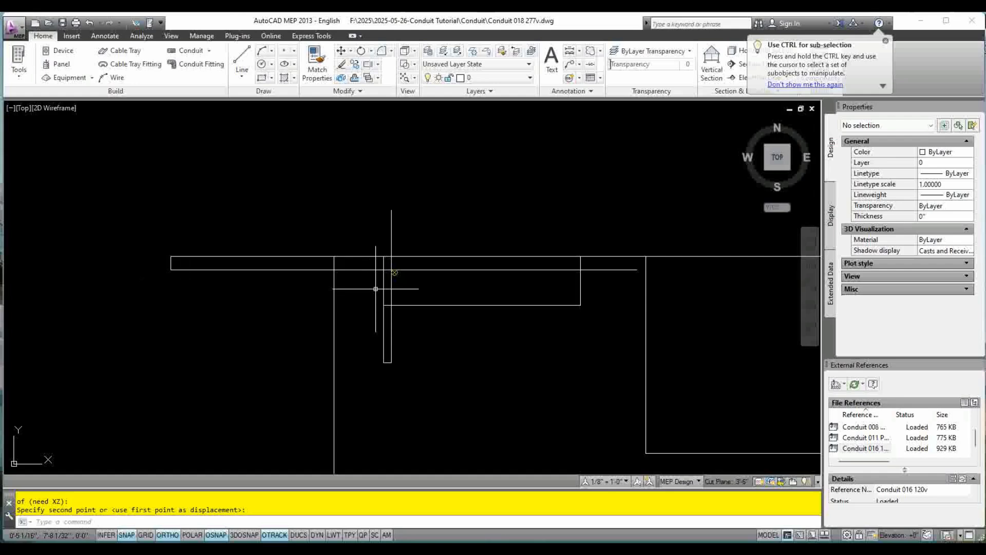
{"action": "key", "text": "Escape"}
{"action": "key", "text": "Escape"}
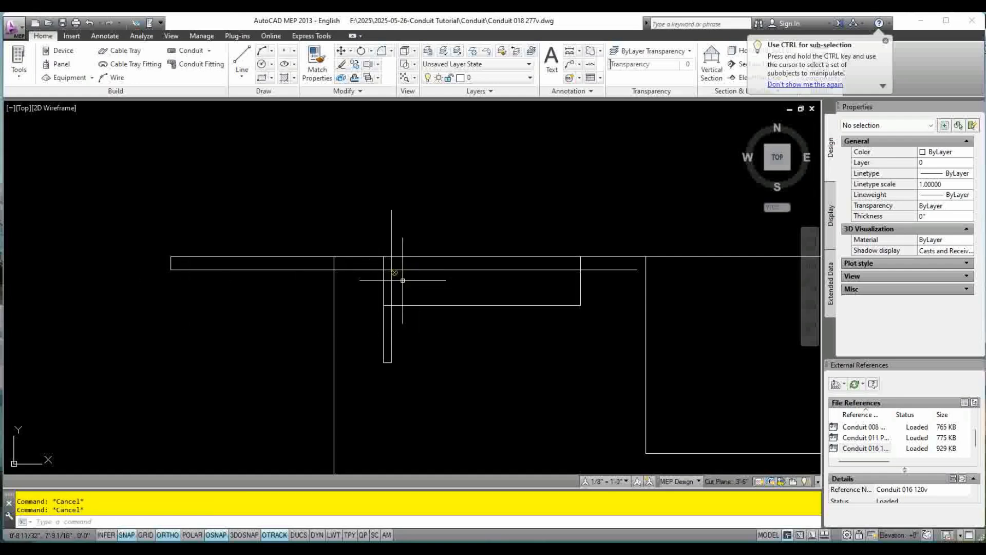
Switch the drawing from the top view to the SW isometric view.
{"action": "scroll", "coordinate": [402, 280], "scroll_direction": "up", "scroll_amount": 4}
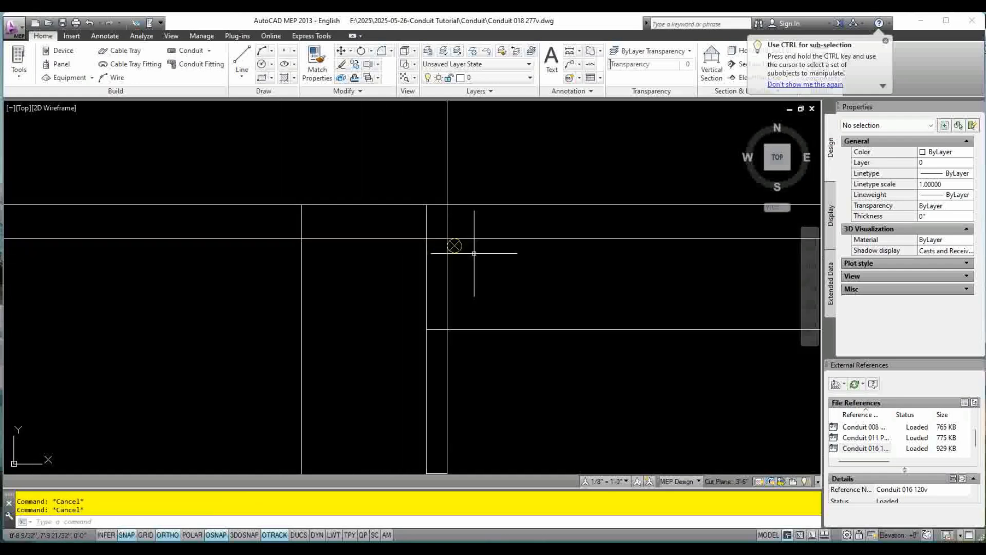
{"action": "scroll", "coordinate": [474, 254], "scroll_direction": "down", "scroll_amount": 3}
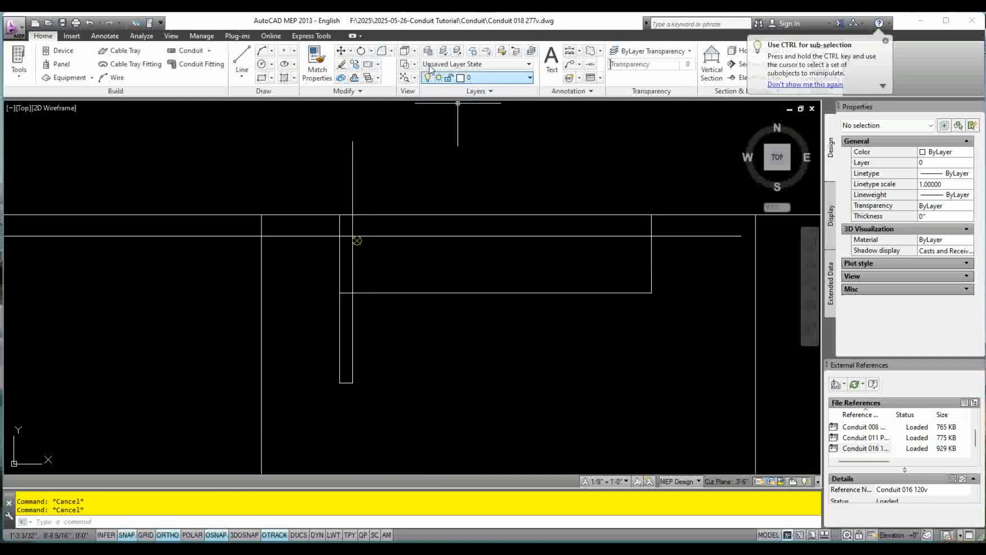
{"action": "left_click", "coordinate": [414, 64]}
{"action": "left_click", "coordinate": [414, 50]}
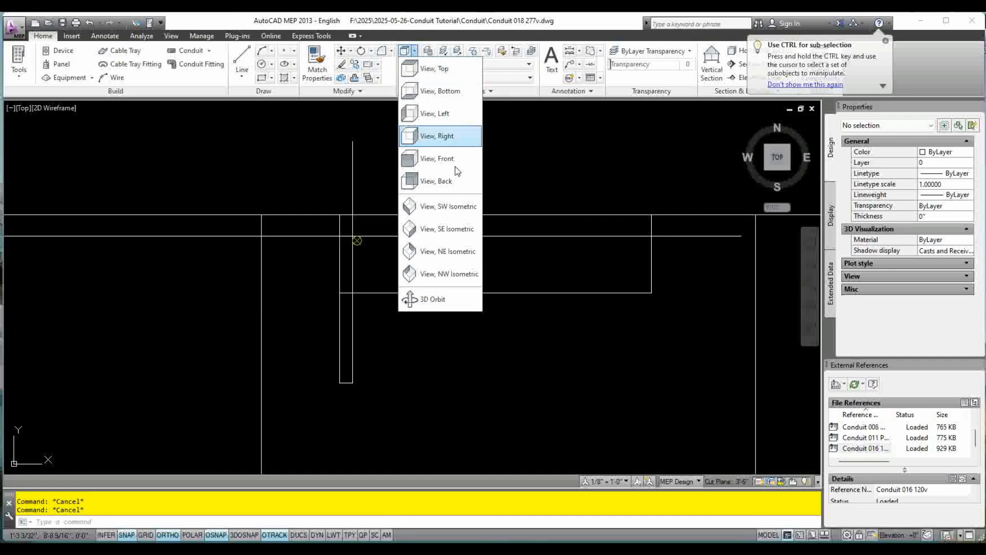
{"action": "left_click", "coordinate": [447, 206]}
{"action": "scroll", "coordinate": [284, 312], "scroll_direction": "up", "scroll_amount": 3}
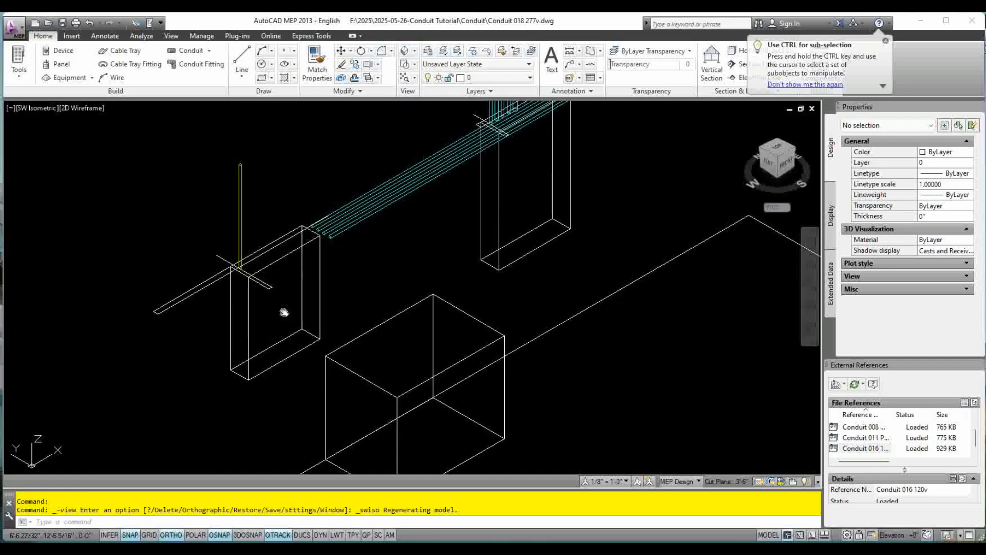
{"action": "middle_click_drag", "start_coordinate": [283, 312], "coordinate": [283, 353]}
Copy the vertical conduit on the first panel twice along the positive X direction, at 2" and 4".
{"action": "left_click", "coordinate": [249, 256]}
{"action": "left_click", "coordinate": [246, 252]}
{"action": "left_click", "coordinate": [241, 245]}
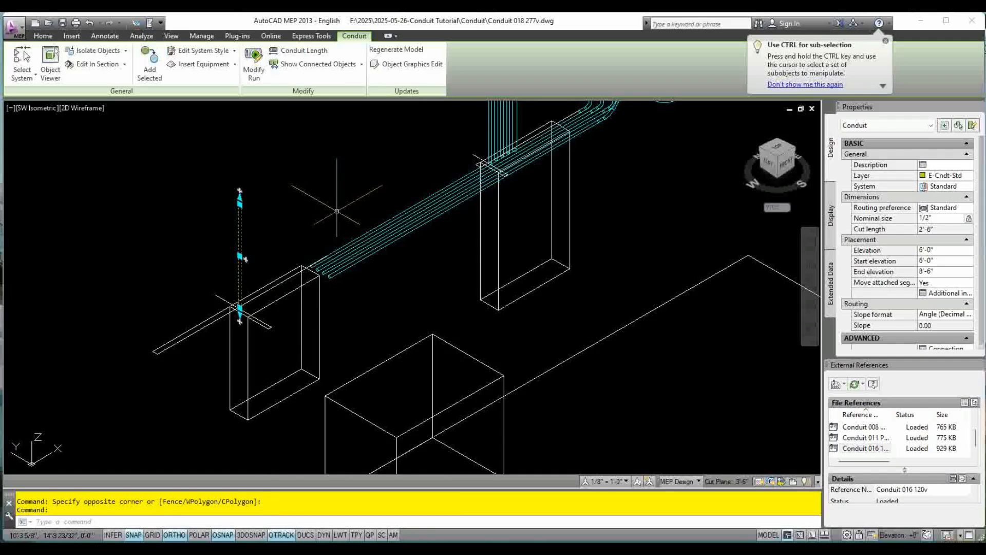
{"action": "key", "text": "Return"}
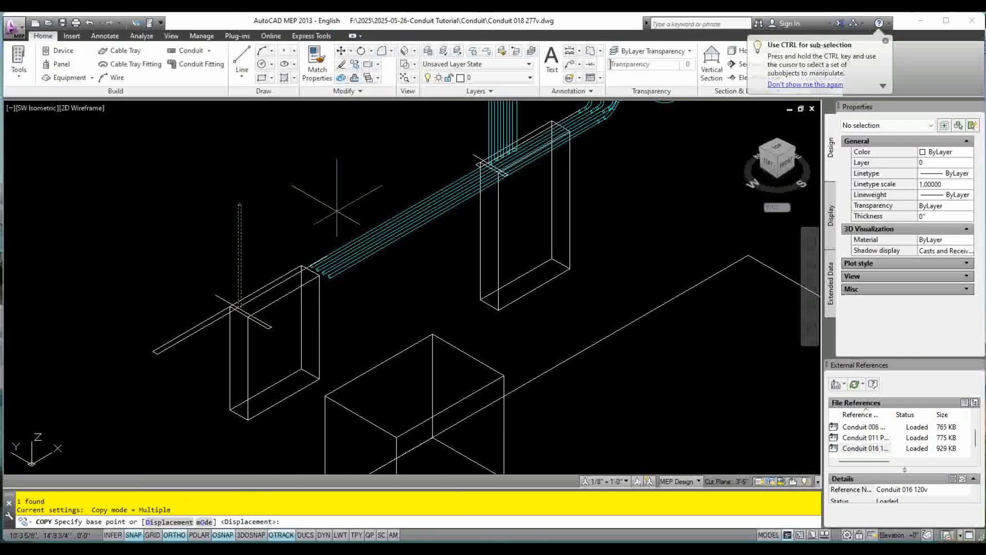
{"action": "left_click", "coordinate": [297, 206]}
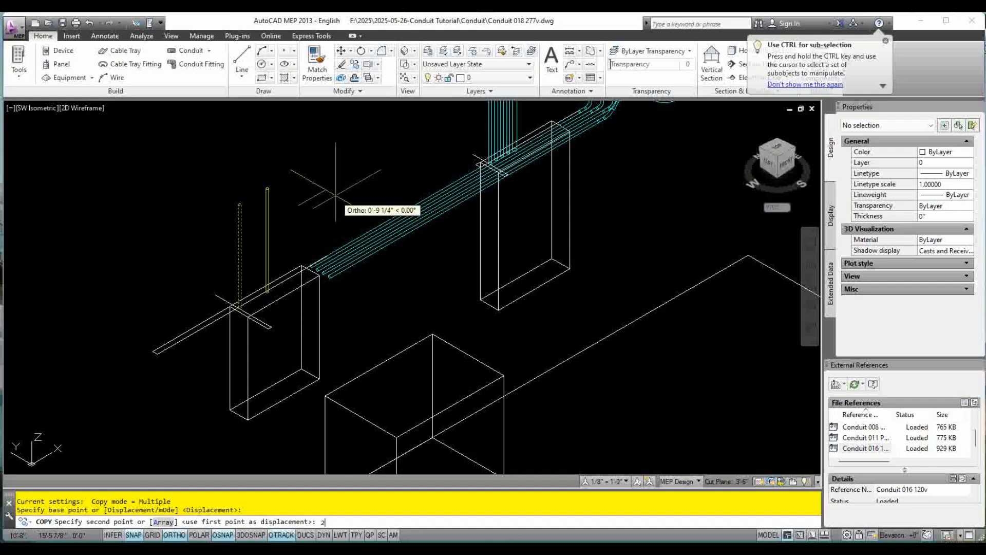
{"action": "key", "text": "Return"}
{"action": "type", "text": "4"}
{"action": "key", "text": "Return"}
{"action": "key", "text": "Escape"}
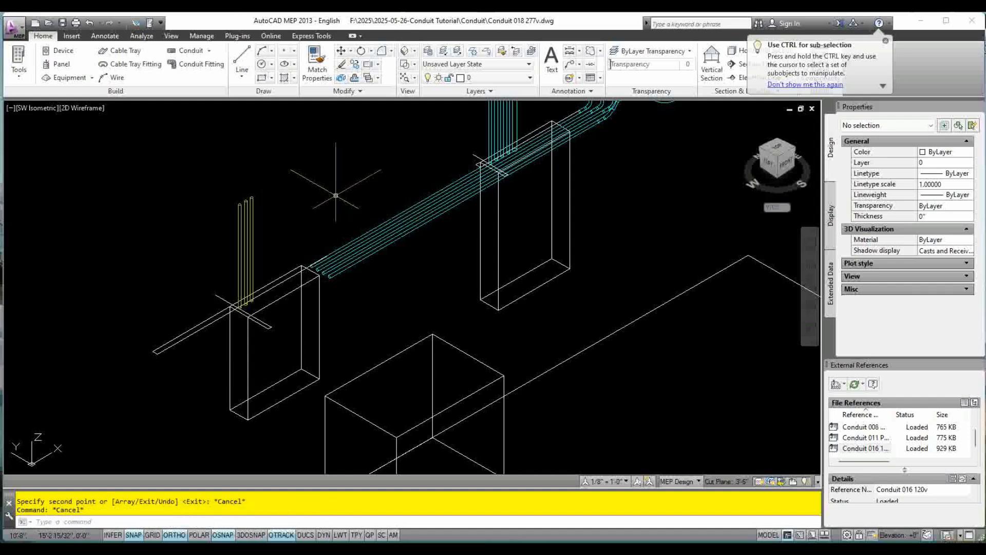
{"action": "key", "text": "Escape"}
Draw a 1/2" horizontal conduit 36" long in the negative X direction from the end of the front 120v conduit at 9'-0" elevation.
{"action": "scroll", "coordinate": [329, 213], "scroll_direction": "down", "scroll_amount": 3}
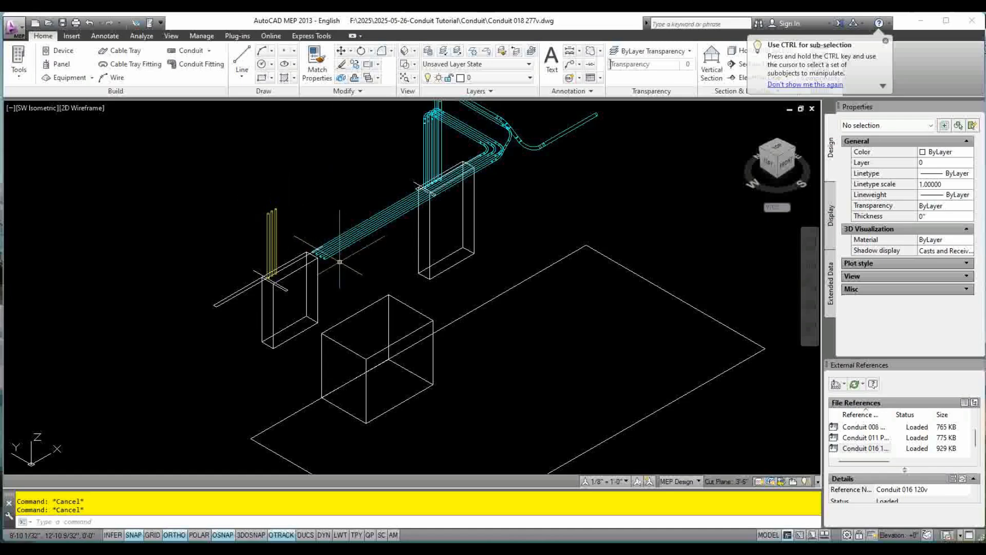
{"action": "scroll", "coordinate": [332, 266], "scroll_direction": "up", "scroll_amount": 3}
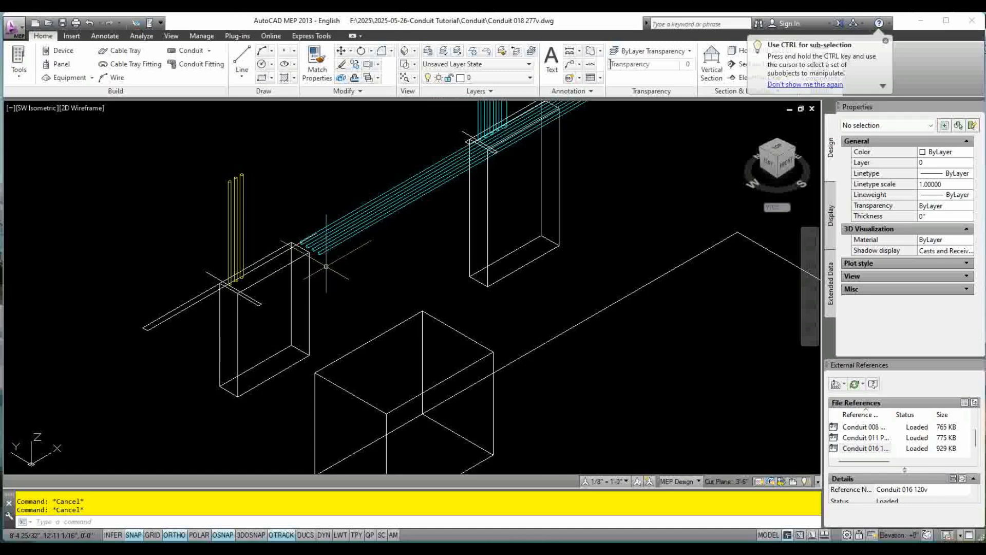
{"action": "scroll", "coordinate": [325, 266], "scroll_direction": "up", "scroll_amount": 2}
{"action": "left_click", "coordinate": [189, 51]}
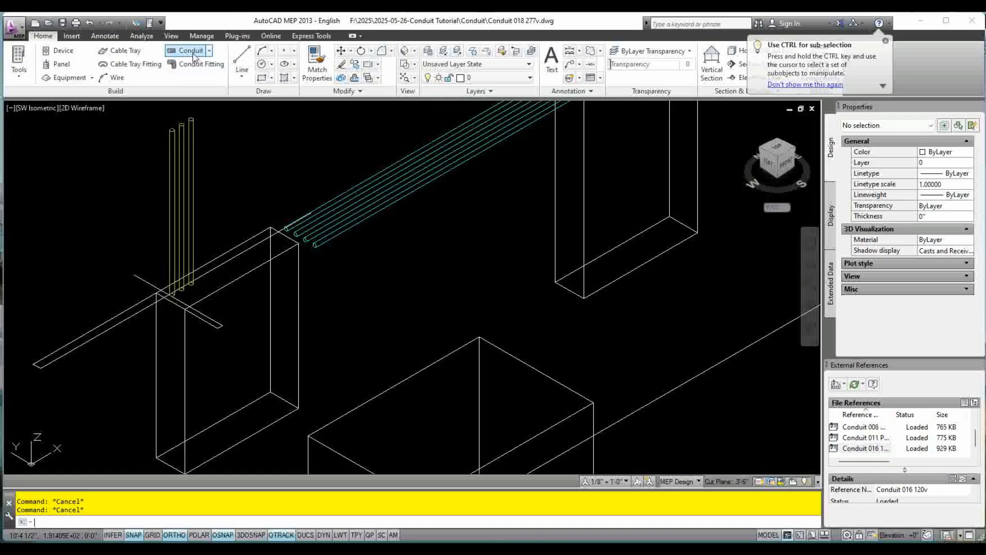
{"action": "scroll", "coordinate": [314, 266], "scroll_direction": "up", "scroll_amount": 3}
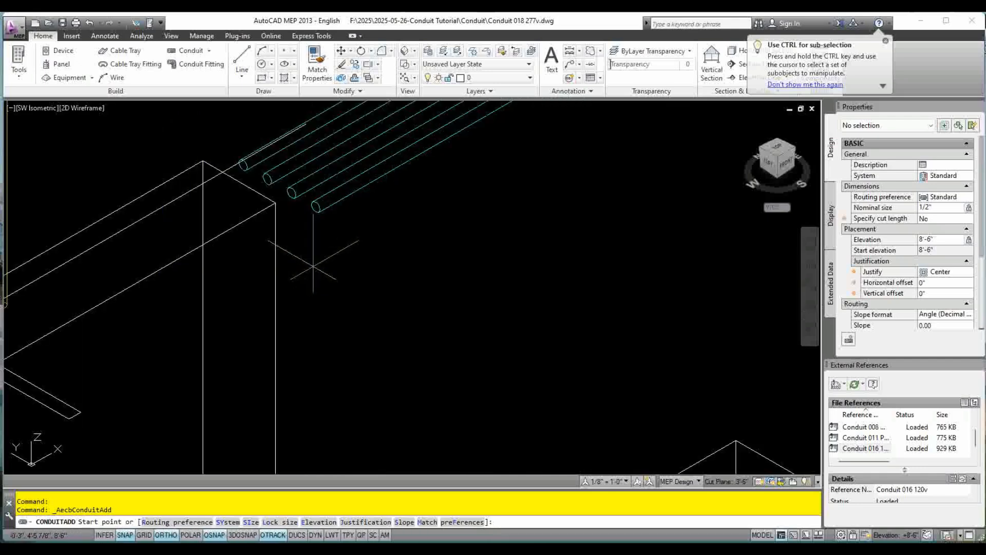
{"action": "left_click", "coordinate": [316, 207]}
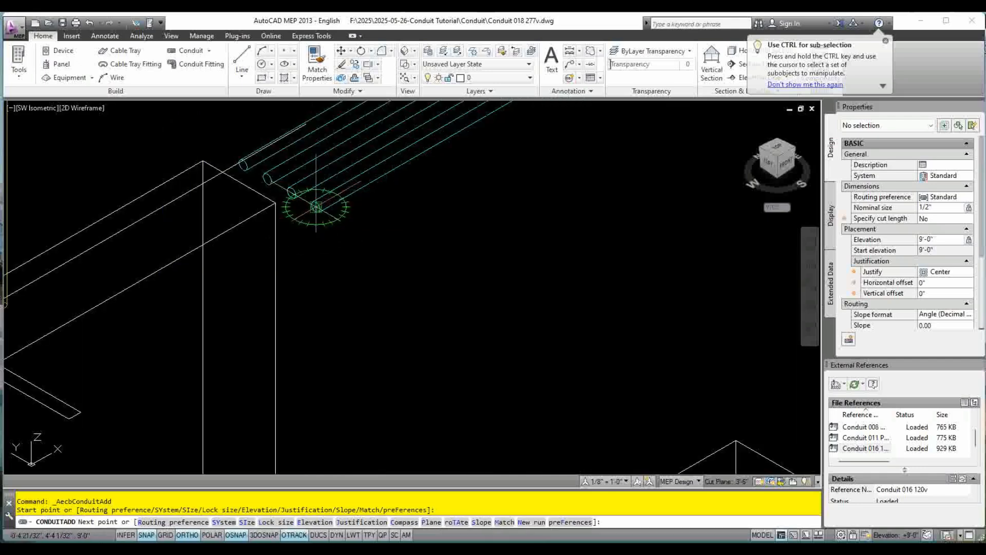
{"action": "scroll", "coordinate": [319, 208], "scroll_direction": "down", "scroll_amount": 4}
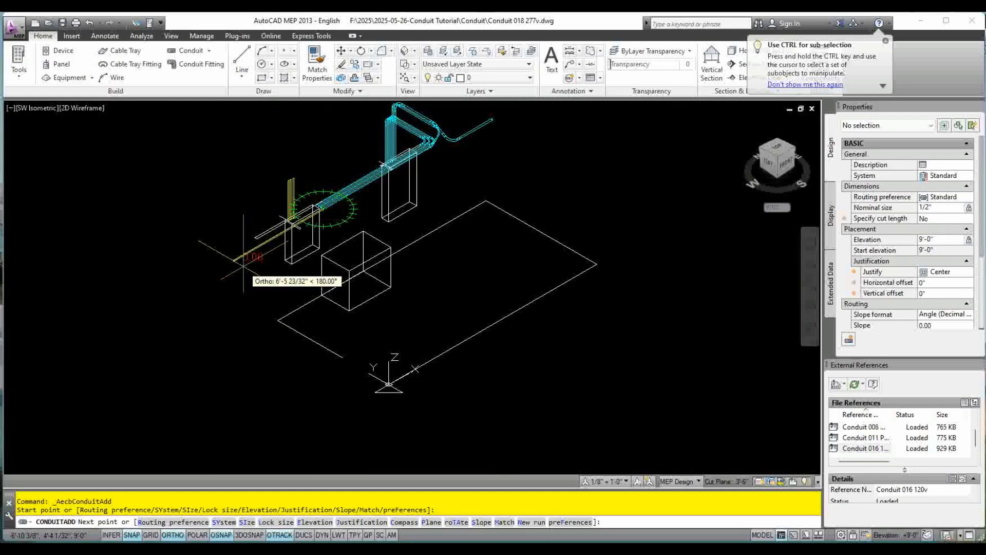
{"action": "key", "text": "Return"}
{"action": "key", "text": "Escape"}
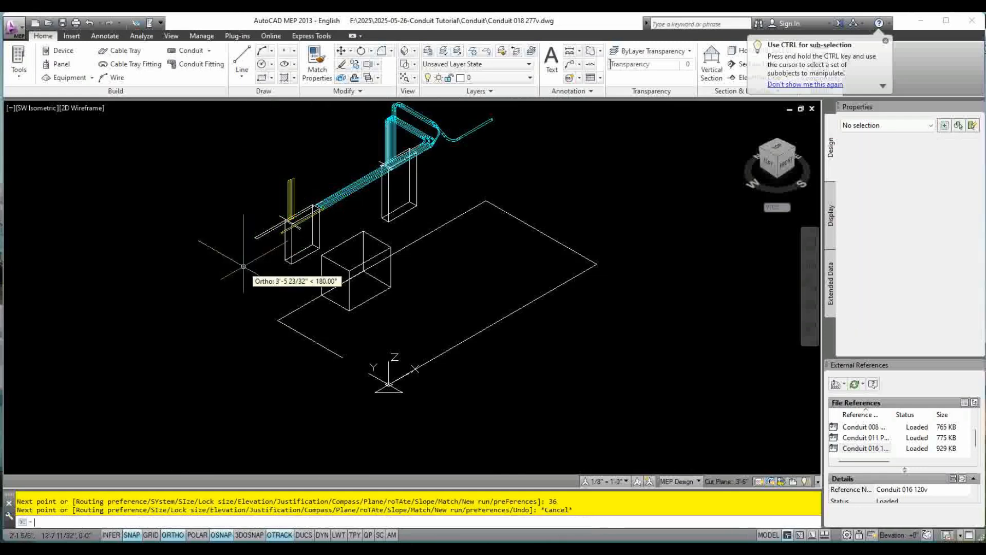
{"action": "key", "text": "Escape"}
Copy the new horizontal conduit three times along the negative Y direction, at 2", 4" and 6".
{"action": "scroll", "coordinate": [275, 236], "scroll_direction": "up", "scroll_amount": 3}
{"action": "left_click", "coordinate": [289, 230]}
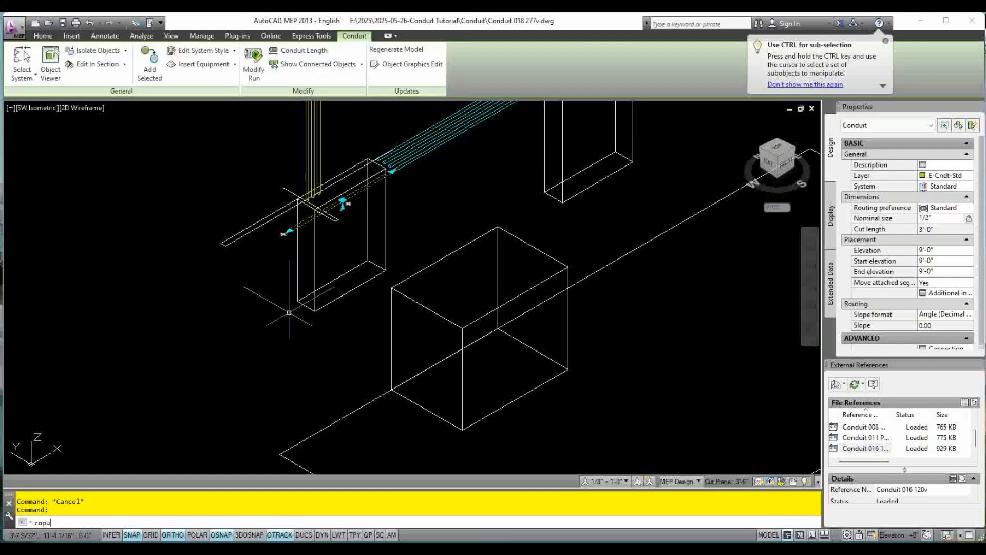
{"action": "key", "text": "Return"}
{"action": "left_click", "coordinate": [224, 343]}
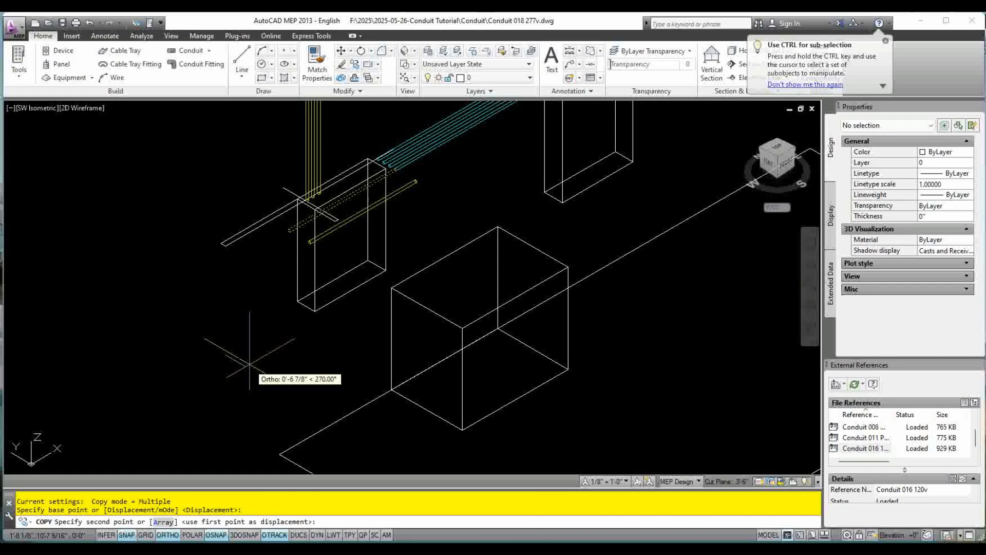
{"action": "type", "text": "2"}
{"action": "key", "text": "Return"}
{"action": "type", "text": "4"}
{"action": "key", "text": "Return"}
{"action": "type", "text": "6"}
{"action": "key", "text": "Return"}
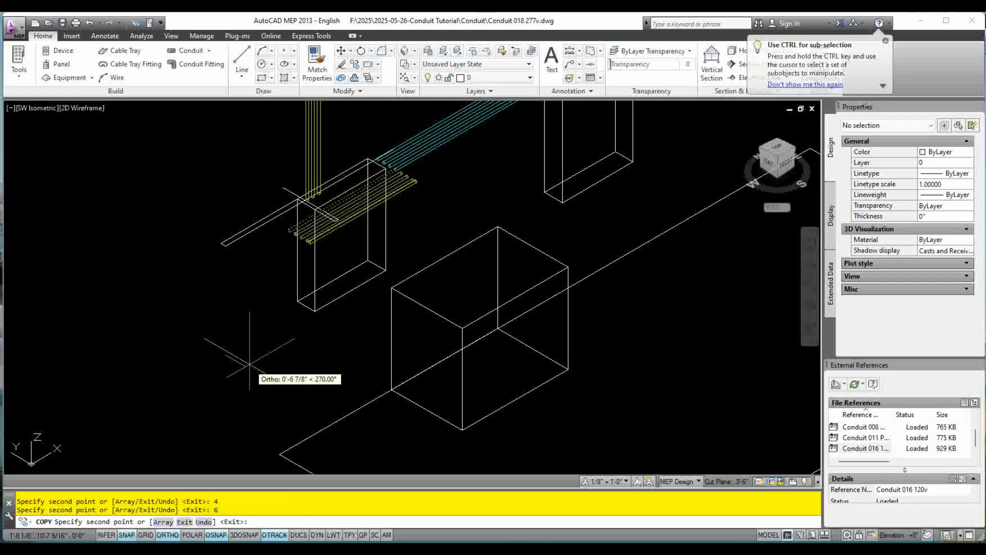
{"action": "key", "text": "Escape"}
{"action": "key", "text": "Escape"}
{"action": "key", "text": "Escape"}
Delete the original horizontal conduit that lines up with the front 120v conduit, keeping its three copies.
{"action": "scroll", "coordinate": [434, 213], "scroll_direction": "up", "scroll_amount": 2}
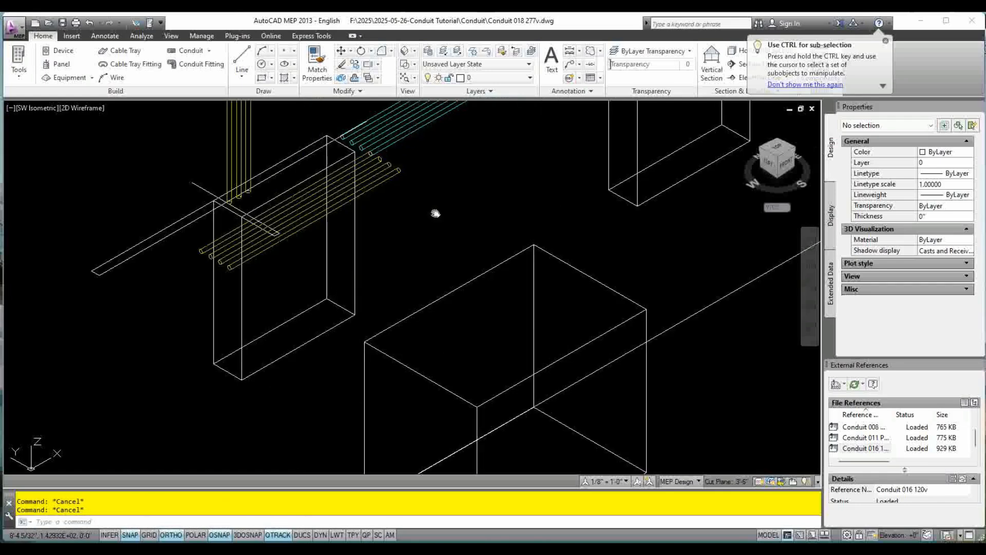
{"action": "left_click", "coordinate": [358, 167]}
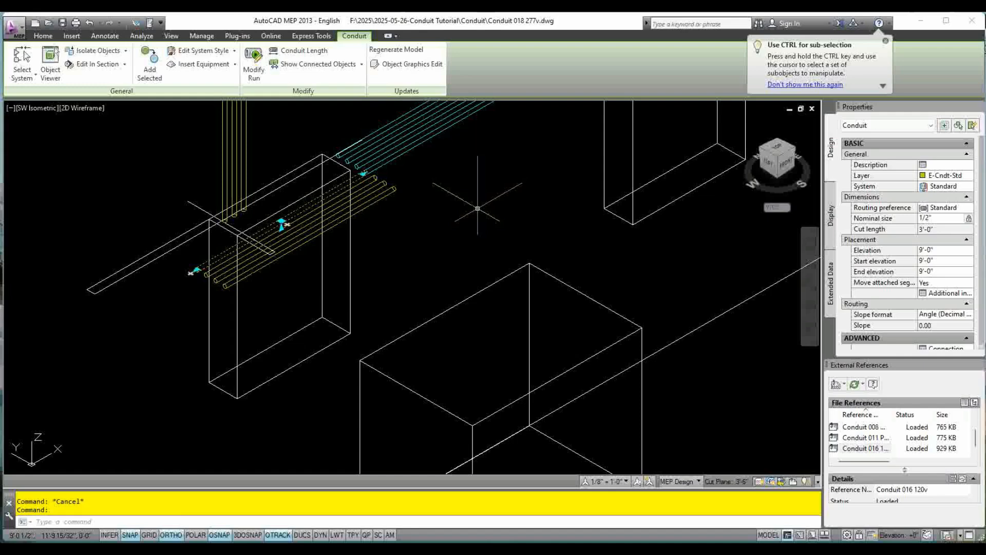
{"action": "key", "text": "Escape"}
{"action": "key", "text": "Escape"}
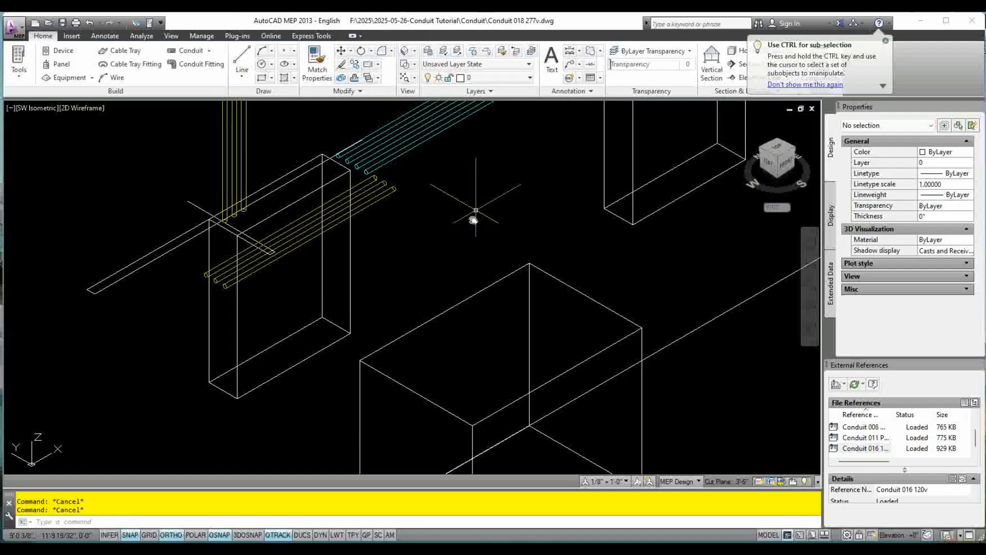
{"action": "scroll", "coordinate": [483, 300], "scroll_direction": "down", "scroll_amount": 2}
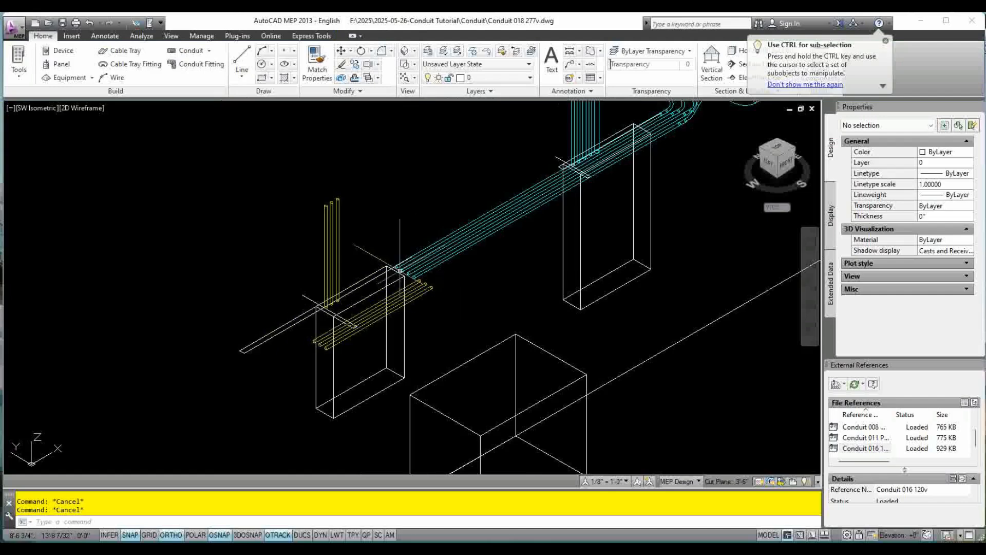
{"action": "scroll", "coordinate": [416, 275], "scroll_direction": "up", "scroll_amount": 2}
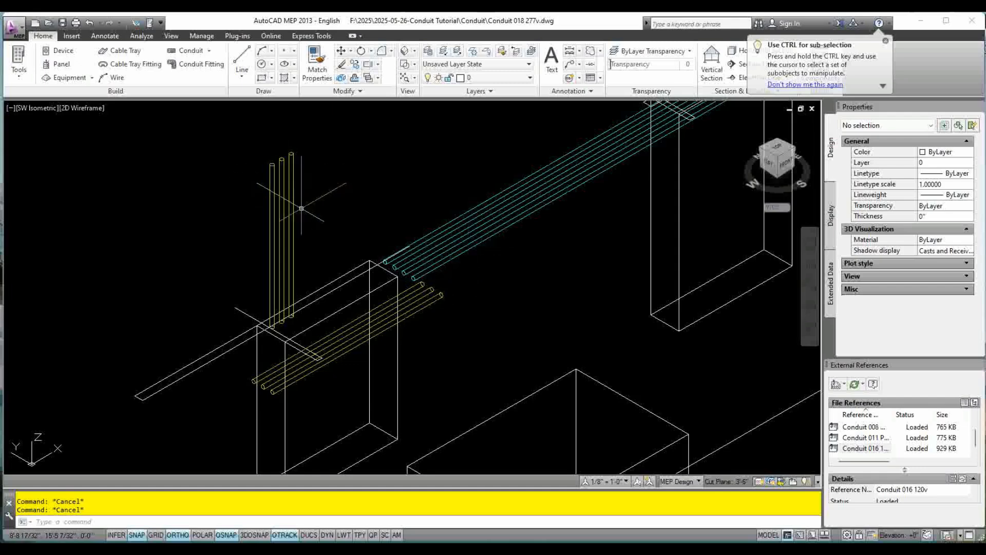
{"action": "scroll", "coordinate": [323, 259], "scroll_direction": "down", "scroll_amount": 2}
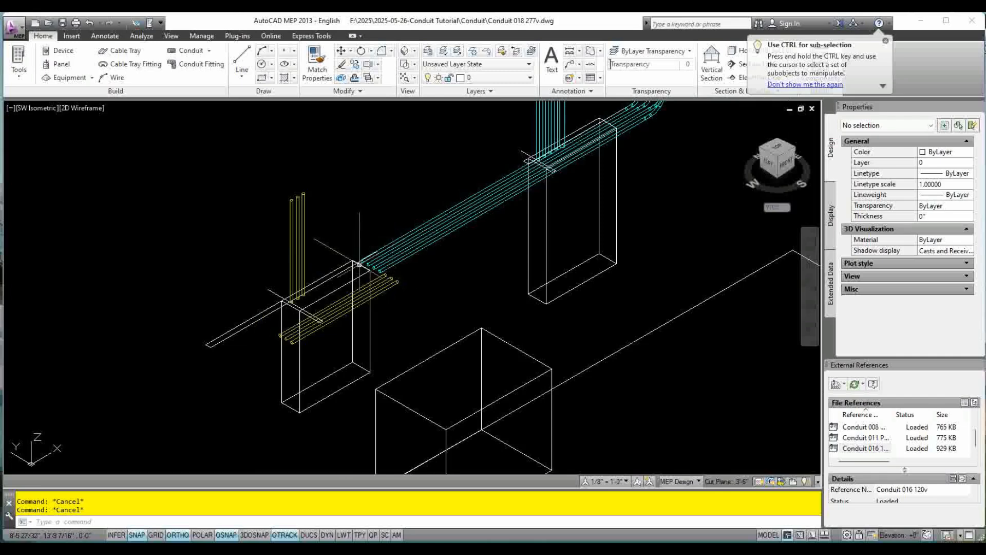
{"action": "scroll", "coordinate": [385, 266], "scroll_direction": "up", "scroll_amount": 4}
{"action": "left_click", "coordinate": [385, 286]}
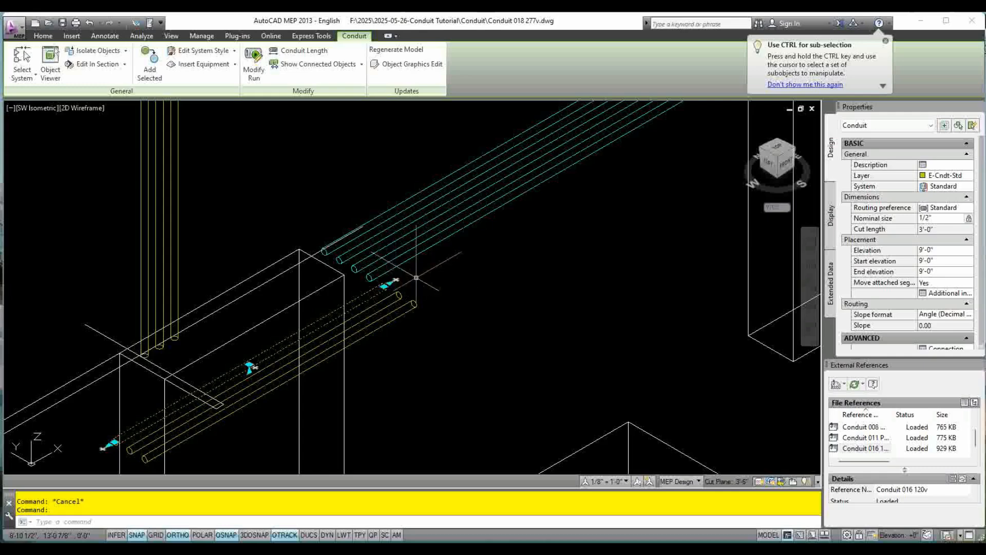
{"action": "key", "text": "Escape"}
Move the three horizontal conduits together 4" along the positive X direction, past the ends of the 120v conduits.
{"action": "scroll", "coordinate": [462, 324], "scroll_direction": "up", "scroll_amount": 2}
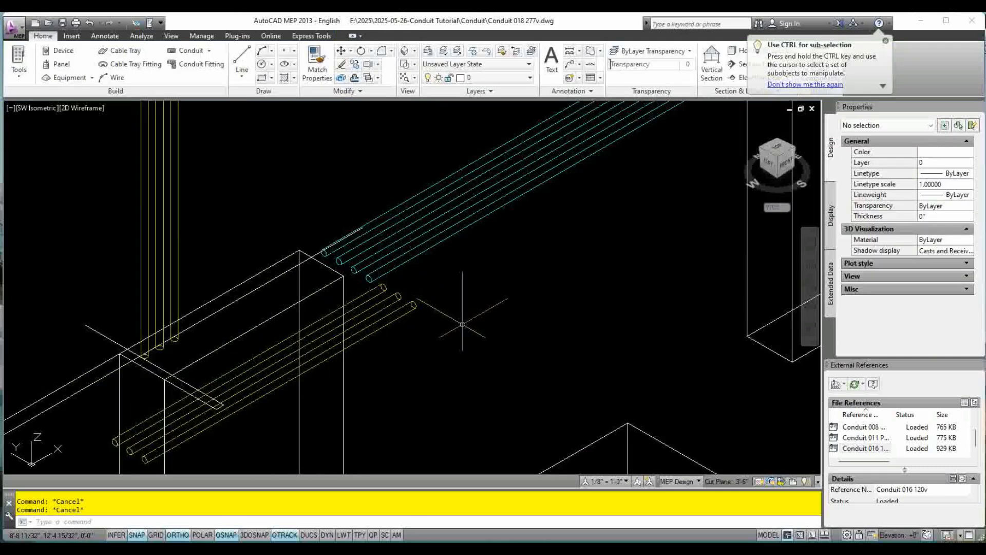
{"action": "left_click", "coordinate": [447, 326]}
{"action": "left_click", "coordinate": [328, 265]}
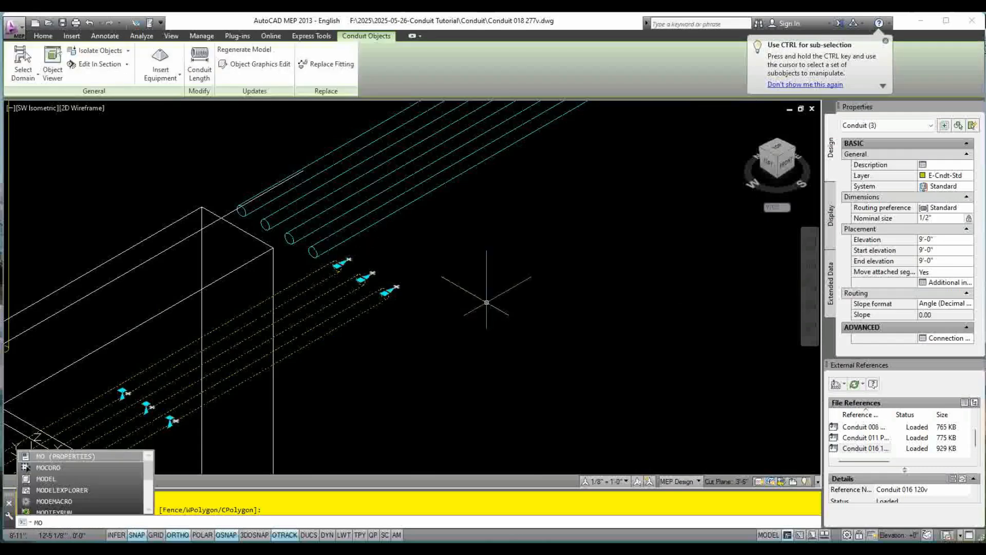
{"action": "type", "text": "e"}
{"action": "key", "text": "Return"}
{"action": "left_click", "coordinate": [440, 329]}
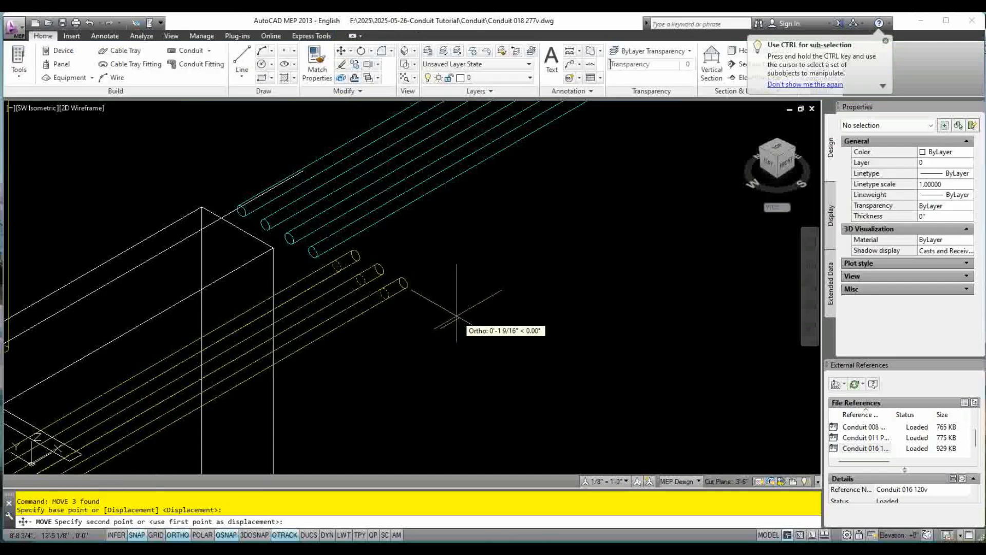
{"action": "type", "text": "4"}
{"action": "key", "text": "Return"}
{"action": "key", "text": "Escape"}
{"action": "key", "text": "Escape"}
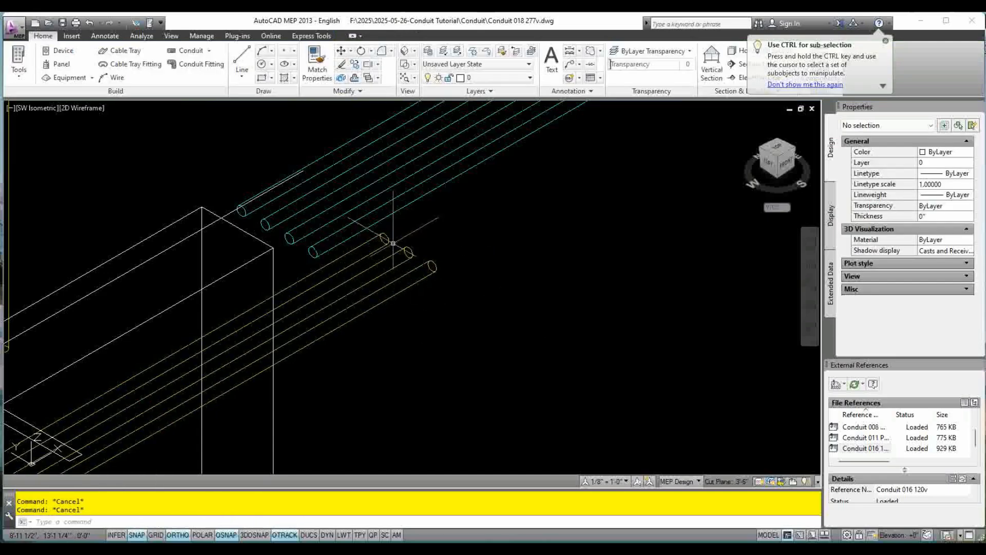
Extend the conduit nearest the 120v run from its end with a 90° bend along positive Y, across the 120v conduits at 9'-0" elevation.
{"action": "middle_click_drag", "start_coordinate": [237, 216], "coordinate": [391, 276]}
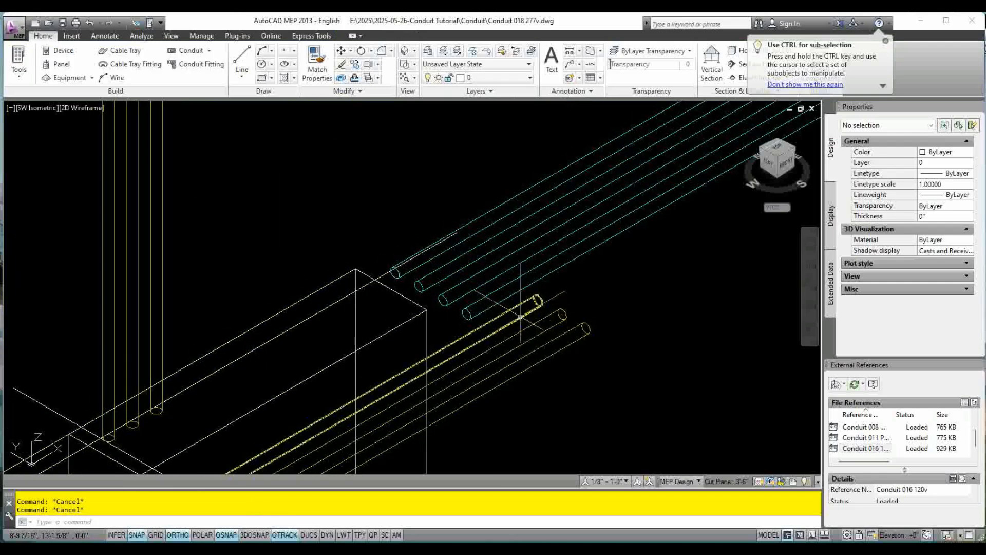
{"action": "left_click", "coordinate": [562, 299]}
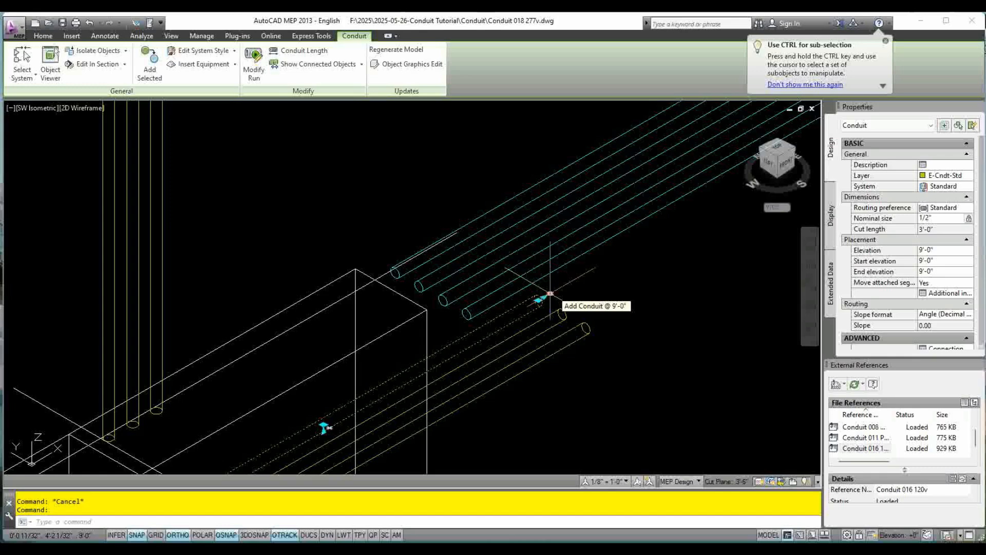
{"action": "left_click", "coordinate": [550, 293]}
{"action": "left_click", "coordinate": [352, 193]}
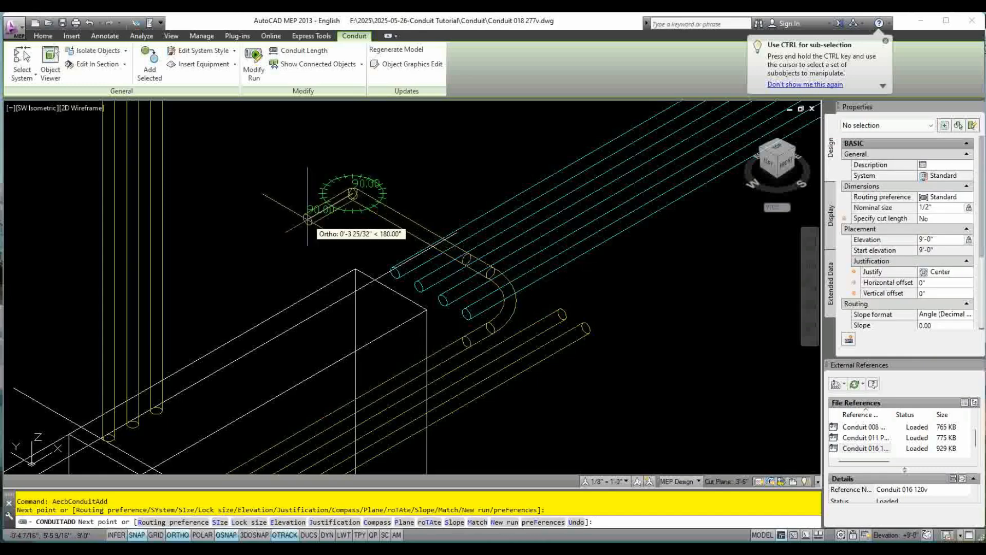
{"action": "key", "text": "Escape"}
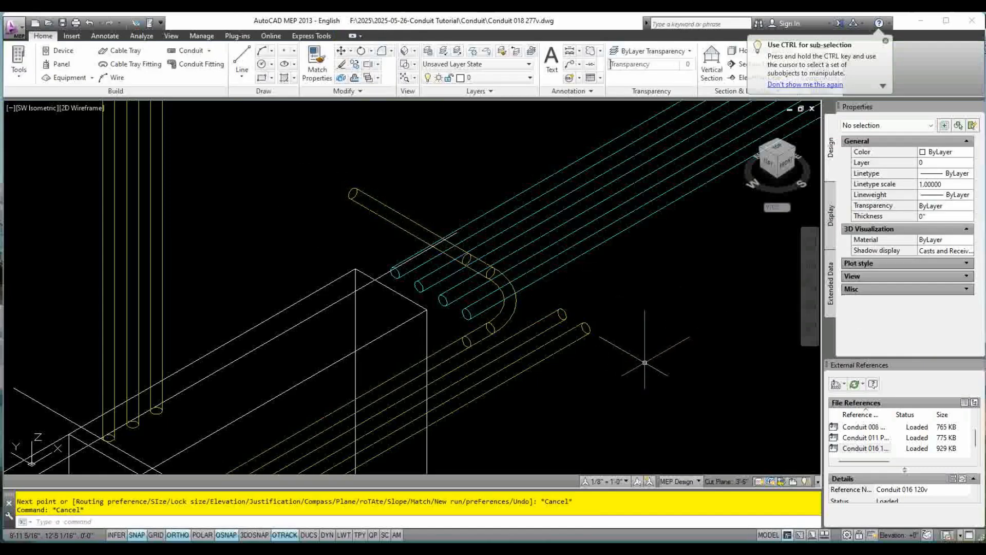
Inspect the bent conduit's crossing over the 120v conduits in Conceptual shading, and return the view to 2D Wireframe.
{"action": "middle_click_drag", "start_coordinate": [645, 362], "coordinate": [622, 337], "text": "shift"}
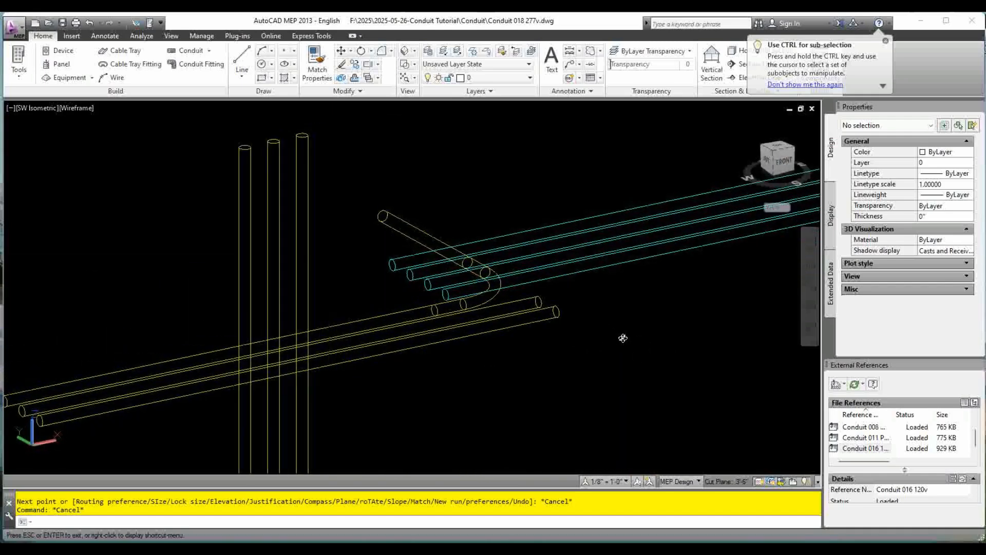
{"action": "middle_click_drag", "start_coordinate": [552, 274], "coordinate": [585, 312], "text": "shift"}
{"action": "left_click", "coordinate": [415, 66]}
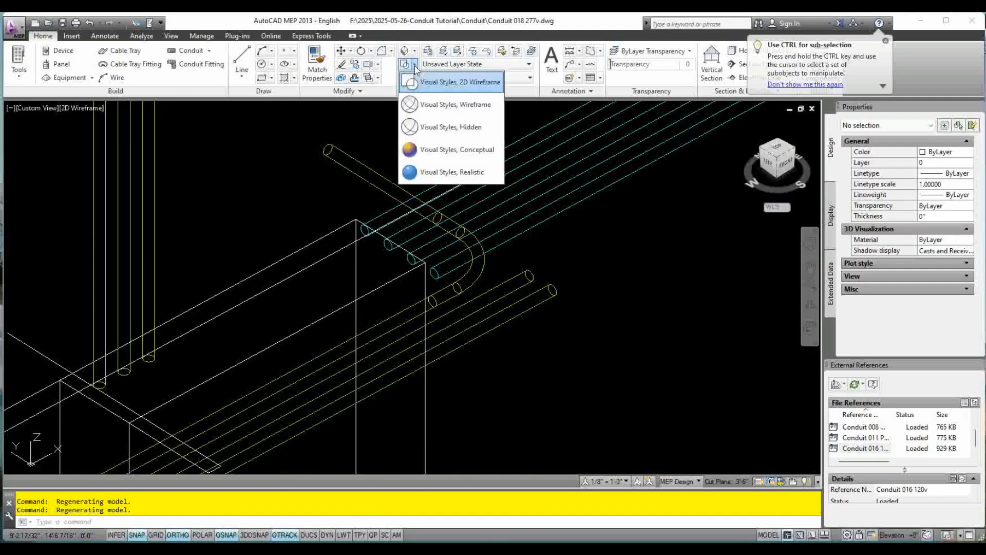
{"action": "left_click", "coordinate": [465, 149]}
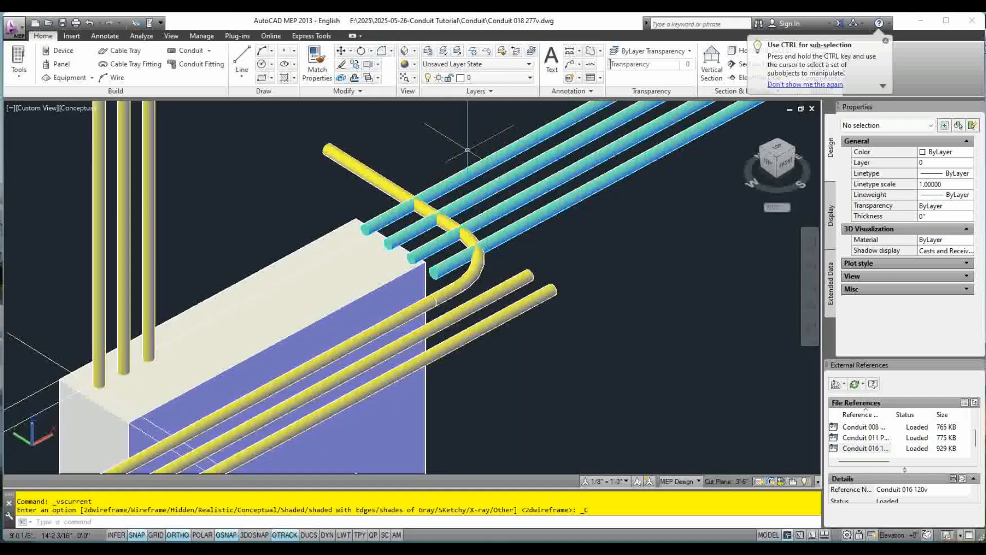
{"action": "left_click", "coordinate": [415, 64]}
{"action": "left_click", "coordinate": [465, 149]}
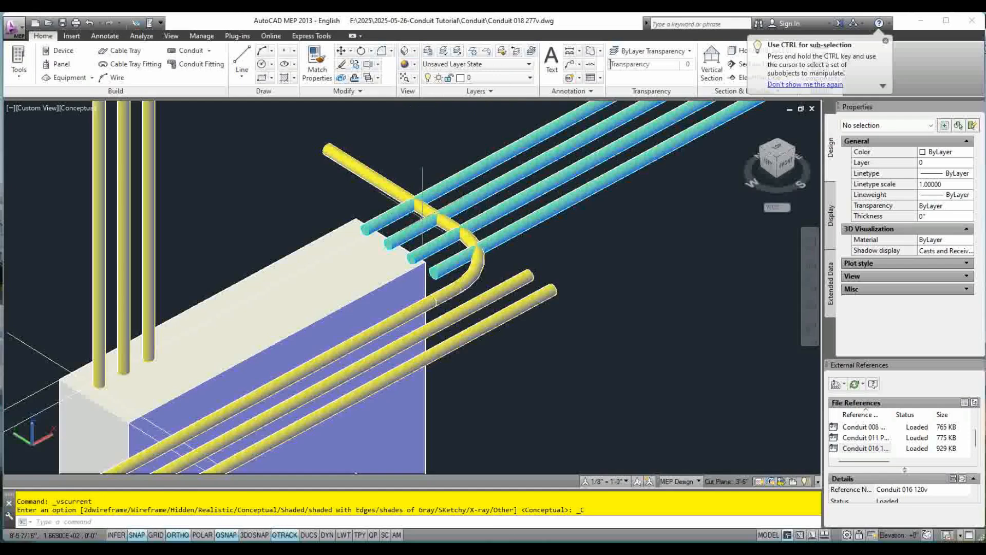
{"action": "left_click", "coordinate": [416, 65]}
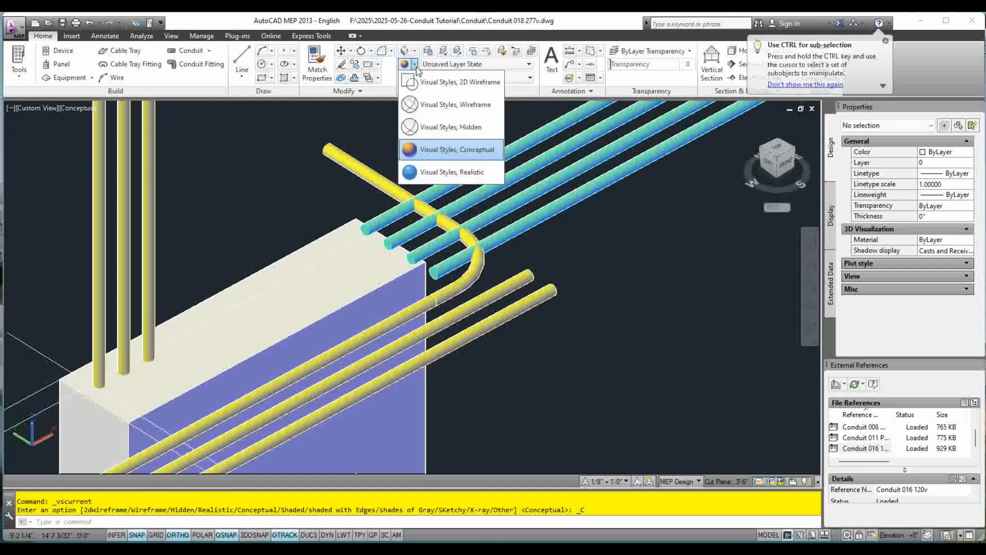
{"action": "left_click", "coordinate": [433, 82]}
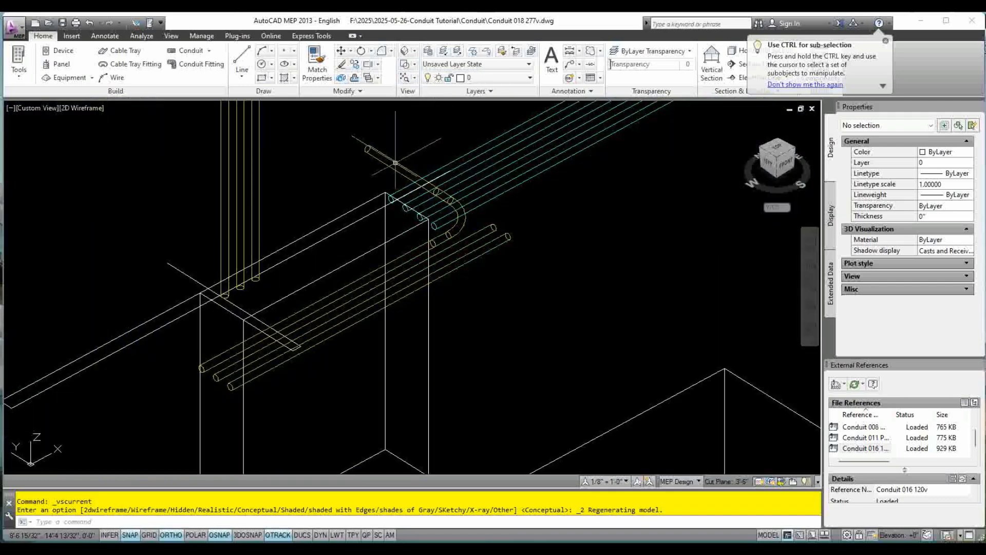
Delete the 90° bend and the conduit segment that crosses the 120v conduits, keeping the straight horizontal conduit.
{"action": "left_click", "coordinate": [396, 162]}
{"action": "left_click", "coordinate": [464, 214]}
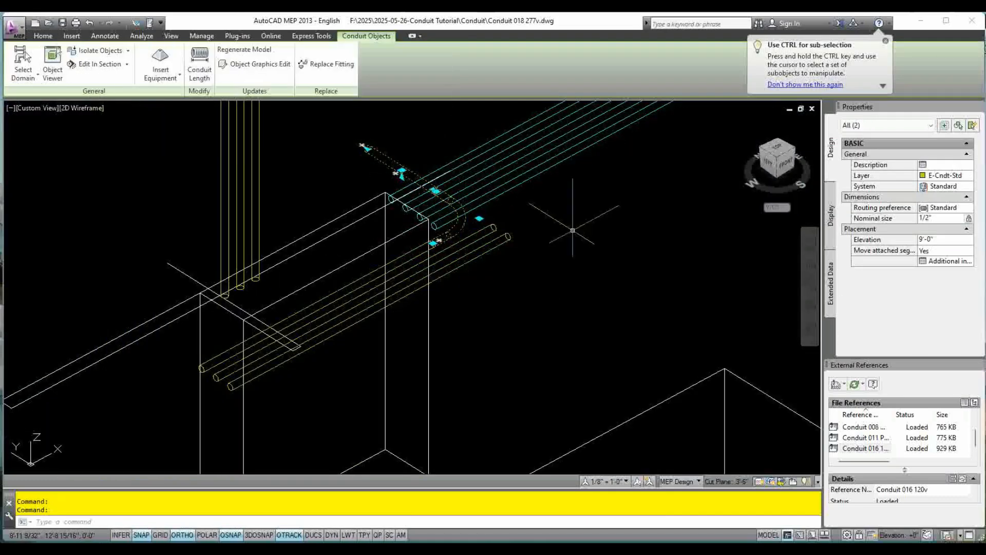
{"action": "key", "text": "Escape"}
{"action": "key", "text": "Escape"}
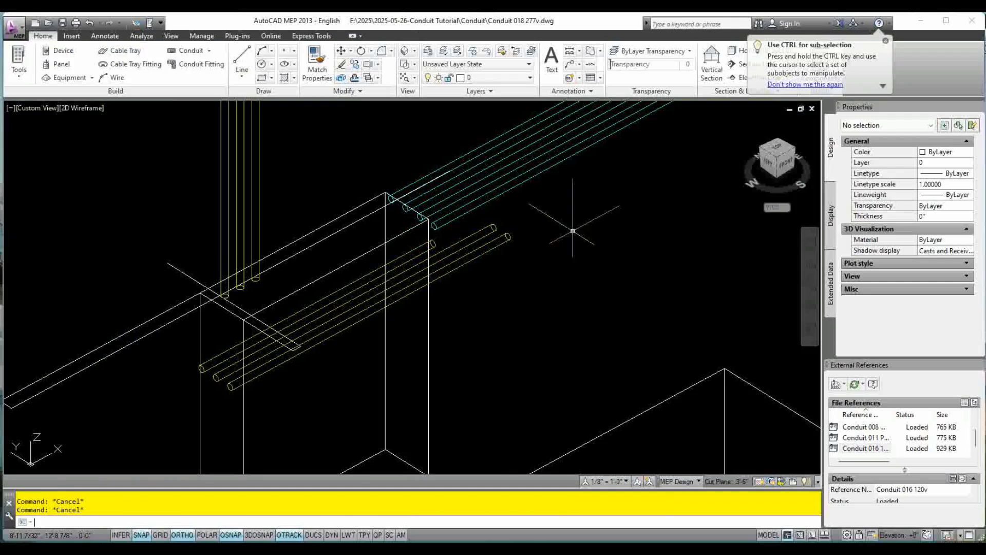
Rotate the UCS 90° about the X axis so that the Y axis points straight up.
{"action": "scroll", "coordinate": [544, 257], "scroll_direction": "down", "scroll_amount": 3}
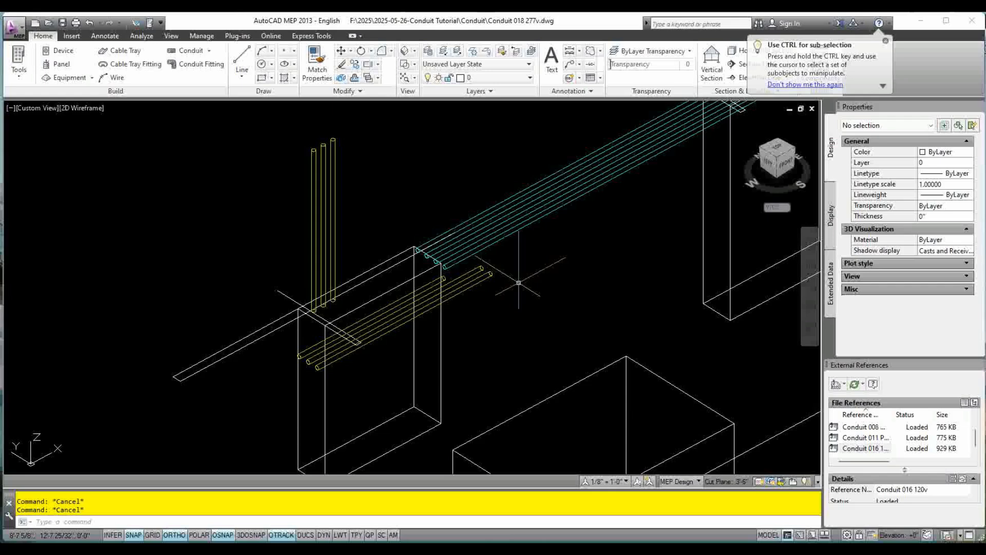
{"action": "middle_click_drag", "start_coordinate": [519, 283], "coordinate": [501, 287]}
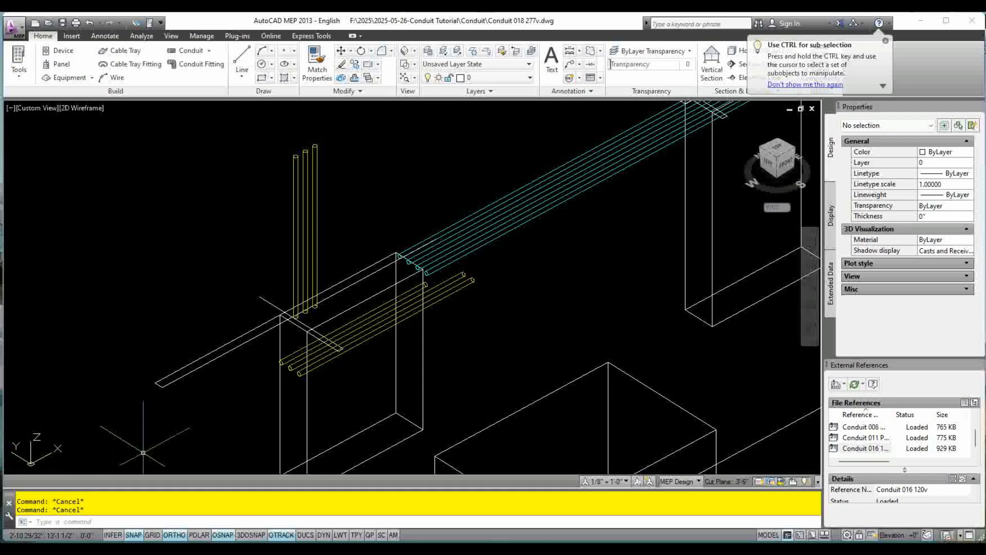
{"action": "key", "text": "Return"}
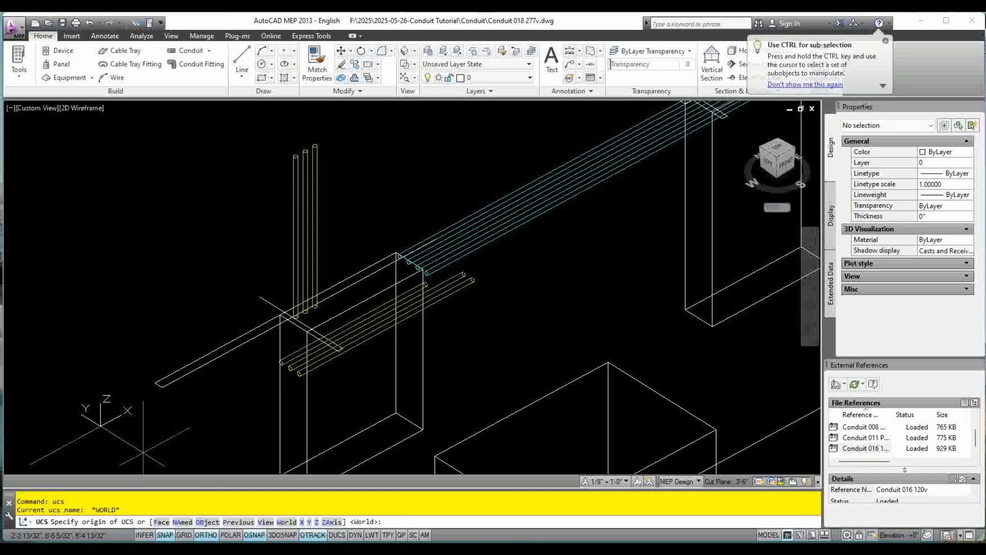
{"action": "type", "text": "x"}
{"action": "key", "text": "Return"}
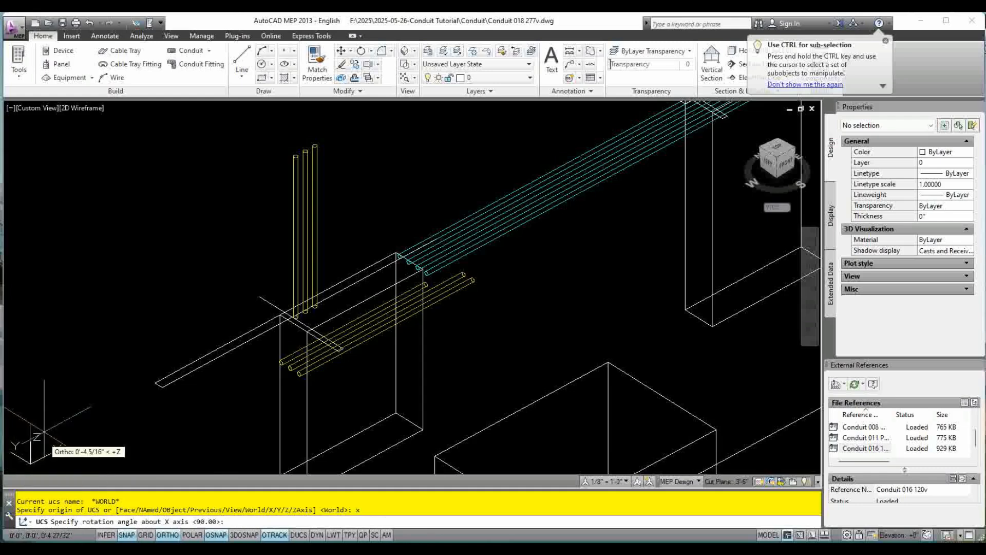
{"action": "left_click", "coordinate": [29, 380]}
{"action": "key", "text": "Escape"}
{"action": "key", "text": "Escape"}
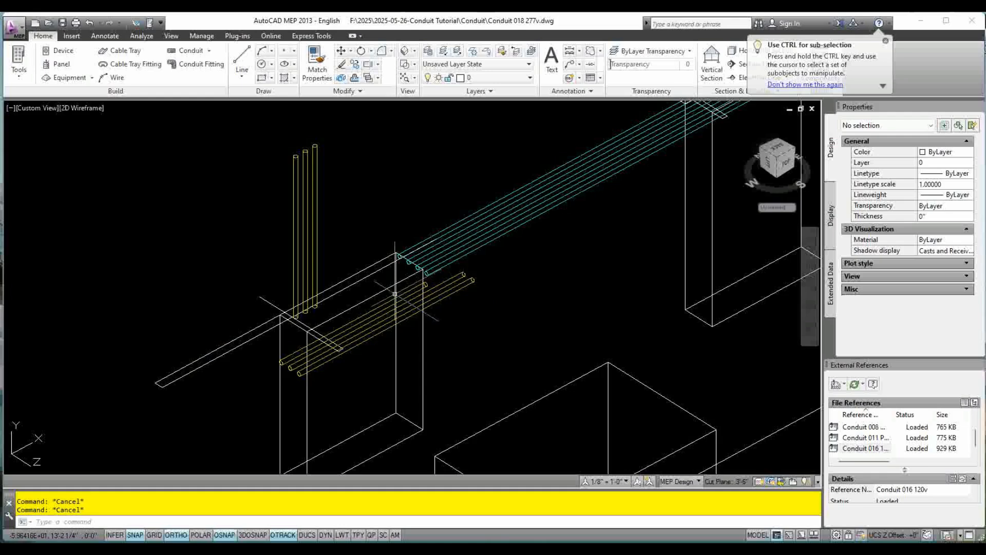
Extend the horizontal conduit nearest the 120v run from its end to the top of the first riser, at the lowest X.
{"action": "left_click", "coordinate": [432, 289]}
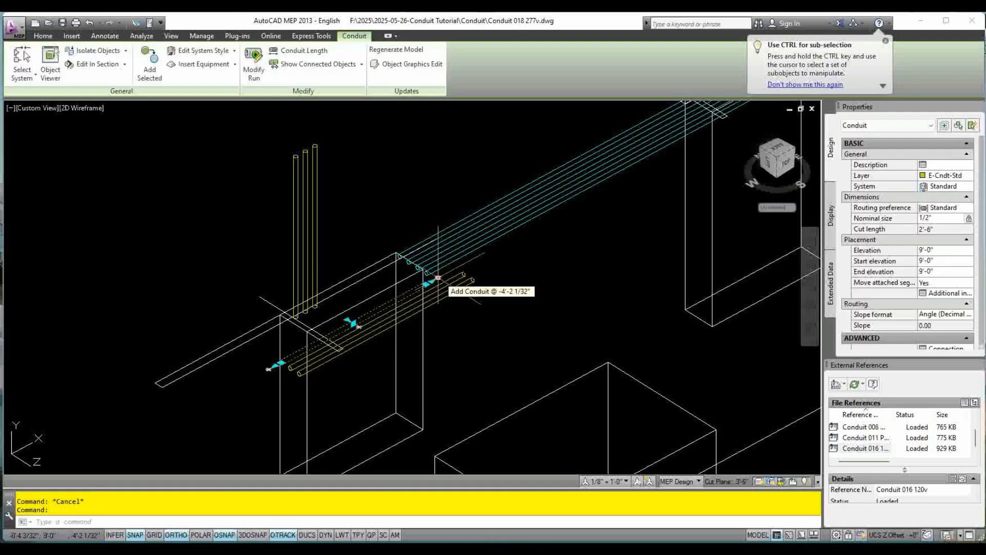
{"action": "scroll", "coordinate": [297, 176], "scroll_direction": "down", "scroll_amount": 2}
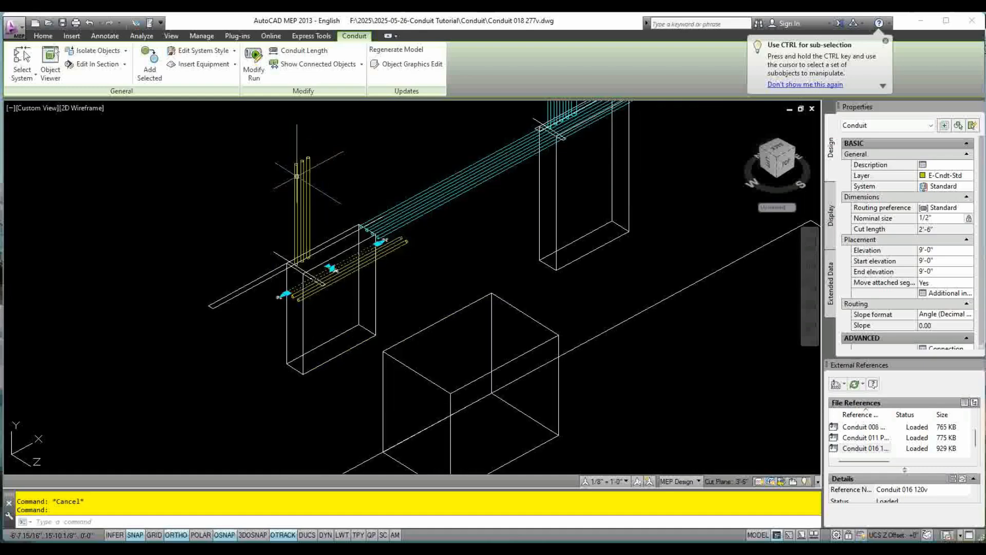
{"action": "mouse_move", "coordinate": [601, 157]}
{"action": "middle_mouse_down"}
{"action": "mouse_move", "coordinate": [586, 364]}
{"action": "mouse_move", "coordinate": [601, 205]}
{"action": "mouse_move", "coordinate": [599, 219]}
{"action": "middle_mouse_up"}
{"action": "scroll", "coordinate": [367, 311], "scroll_direction": "up", "scroll_amount": 2}
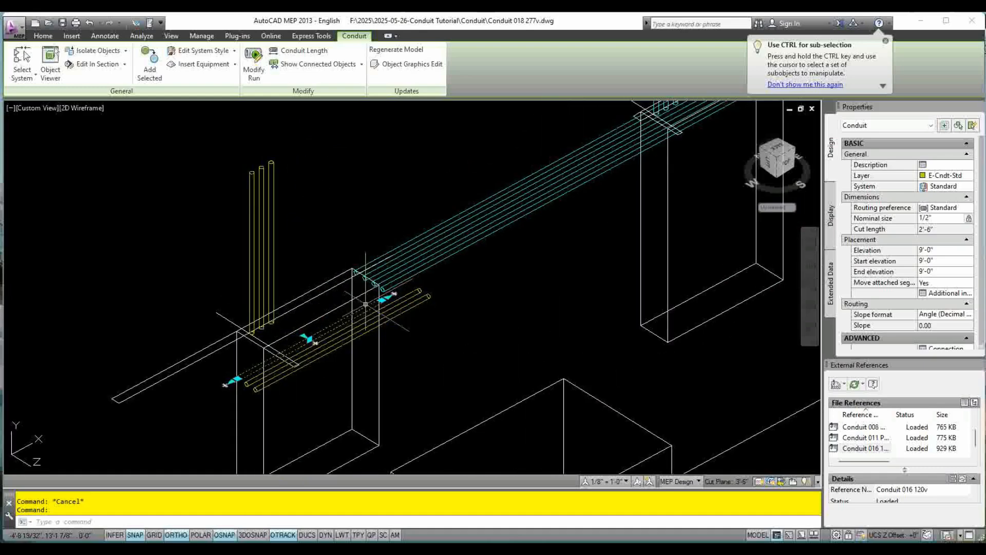
{"action": "left_click", "coordinate": [395, 293]}
{"action": "scroll", "coordinate": [265, 164], "scroll_direction": "up", "scroll_amount": 2}
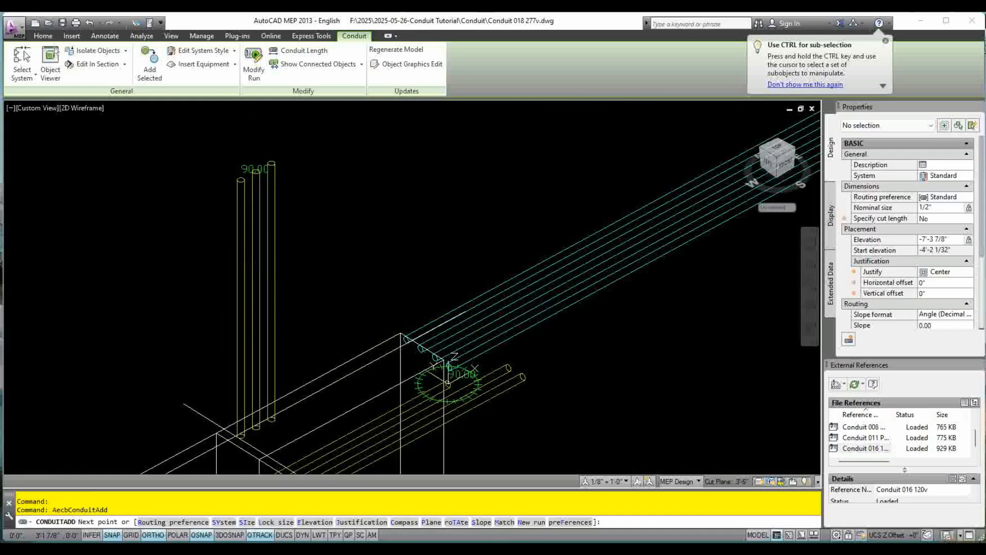
{"action": "left_click", "coordinate": [448, 382]}
{"action": "scroll", "coordinate": [380, 214], "scroll_direction": "down", "scroll_amount": 2}
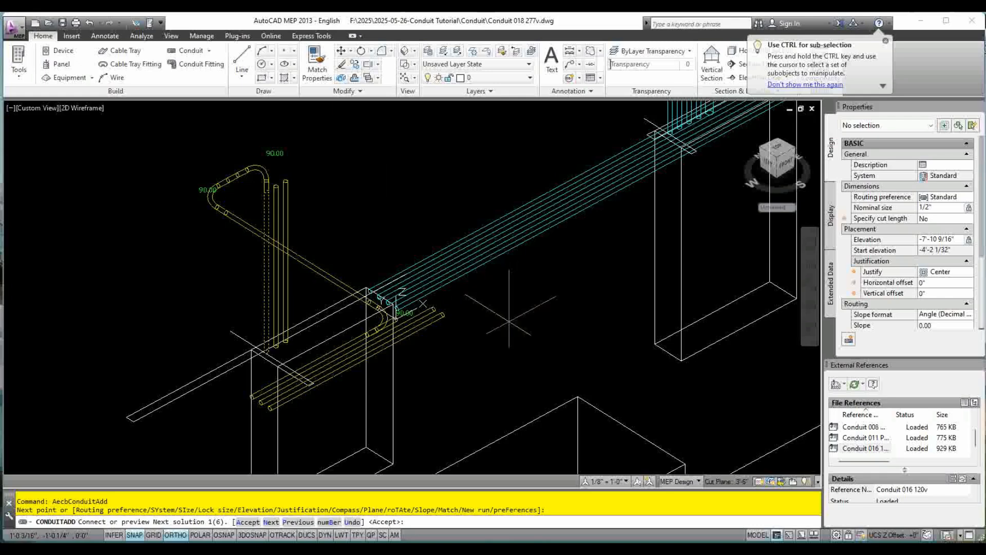
Compare the proposed routing solutions for this connection, accept solution 5 of 6, and end the conduit command.
{"action": "type", "text": "n"}
{"action": "key", "text": "Return"}
{"action": "key", "text": "Return"}
{"action": "key", "text": "Return"}
{"action": "key", "text": "Return"}
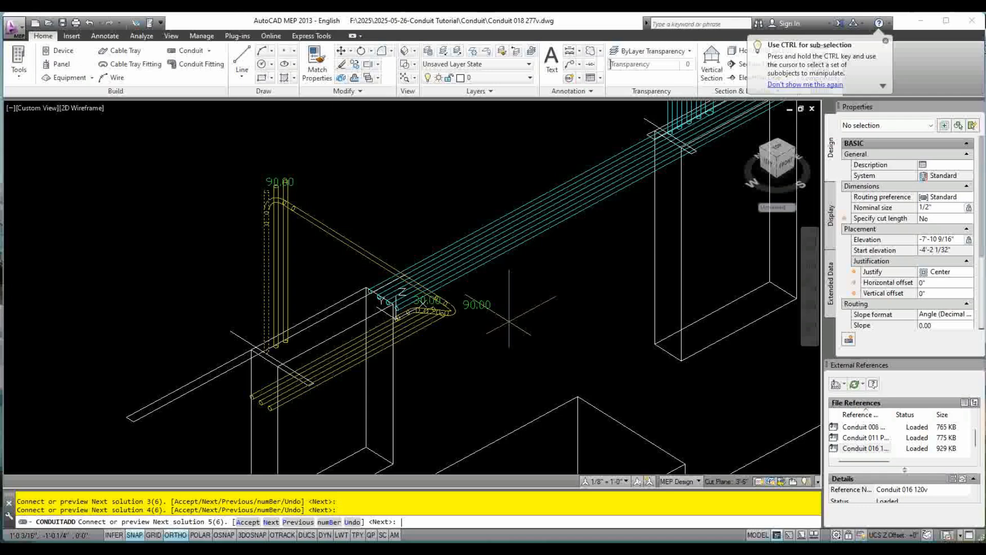
{"action": "key", "text": "Return"}
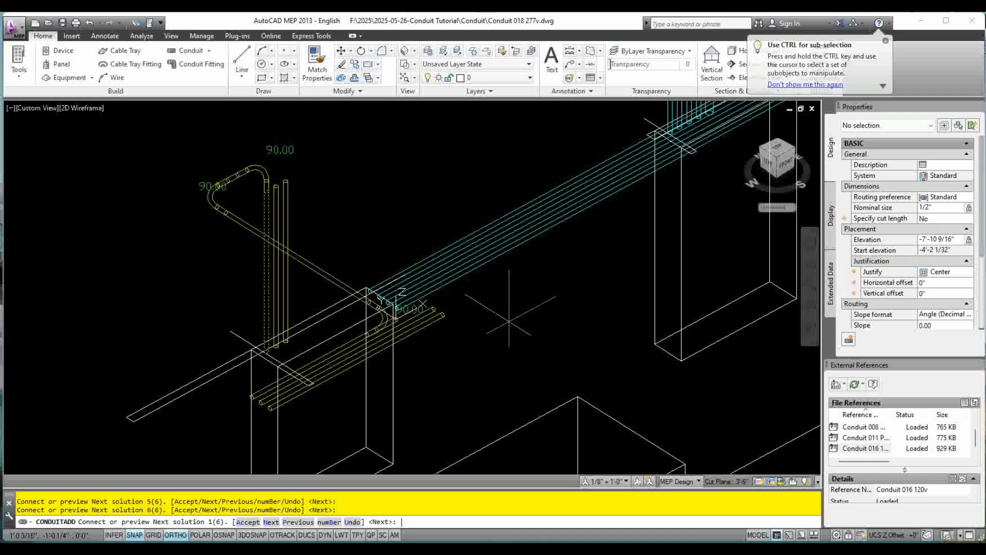
{"action": "key", "text": "Return"}
{"action": "key", "text": "Return"}
{"action": "key", "text": "Return"}
{"action": "key", "text": "Return"}
{"action": "key", "text": "Return"}
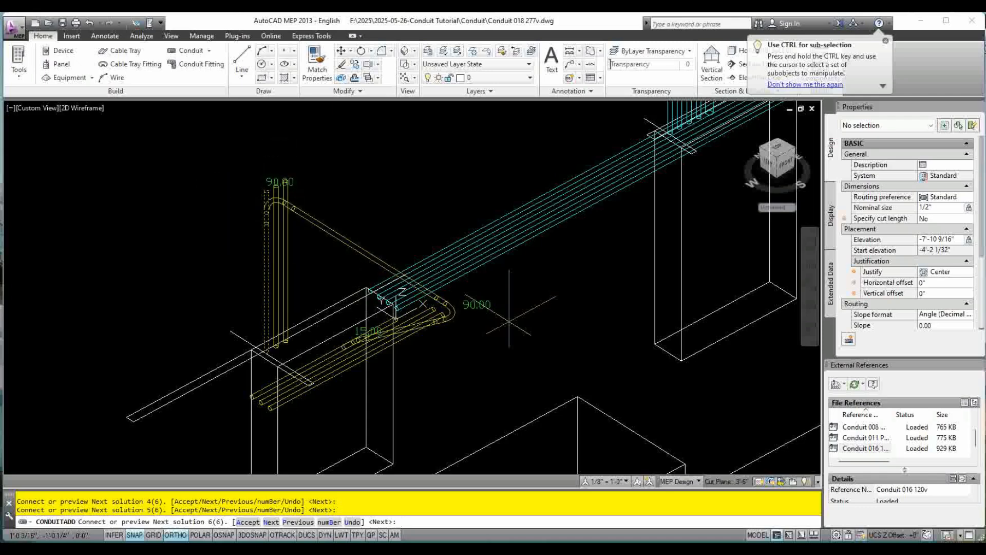
{"action": "key", "text": "Return"}
{"action": "key", "text": "Return"}
{"action": "key", "text": "Return"}
{"action": "key", "text": "Return"}
{"action": "key", "text": "Return"}
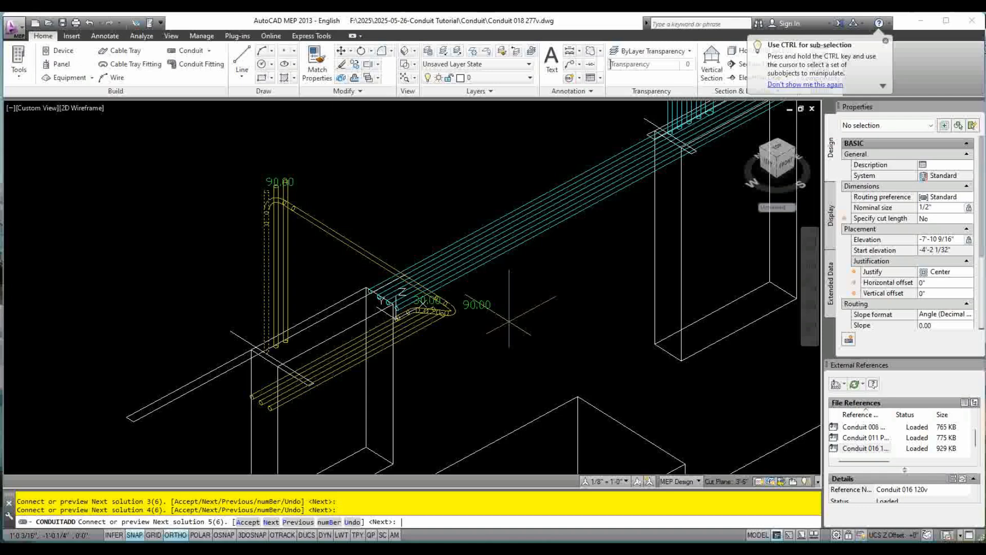
{"action": "type", "text": "a"}
{"action": "key", "text": "Return"}
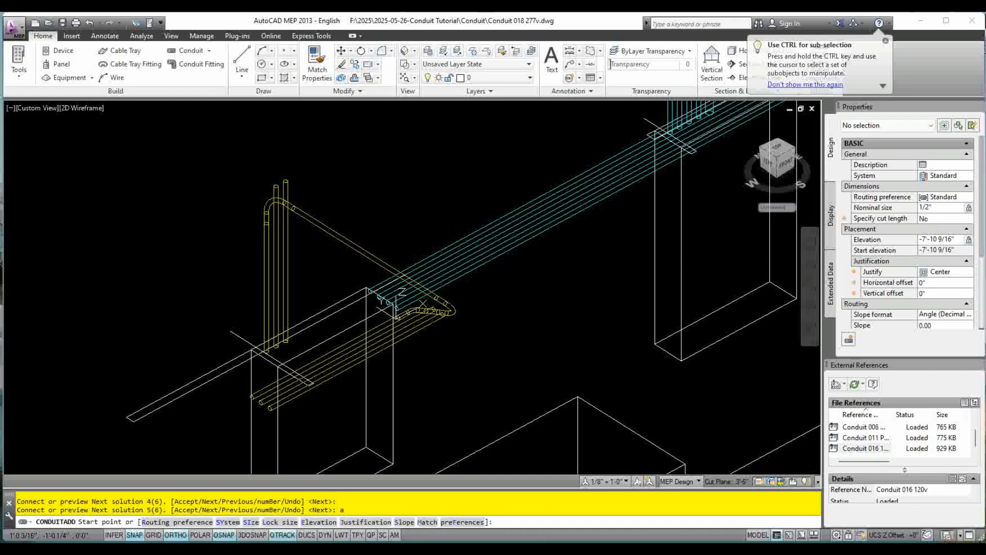
{"action": "key", "text": "Escape"}
{"action": "key", "text": "Escape"}
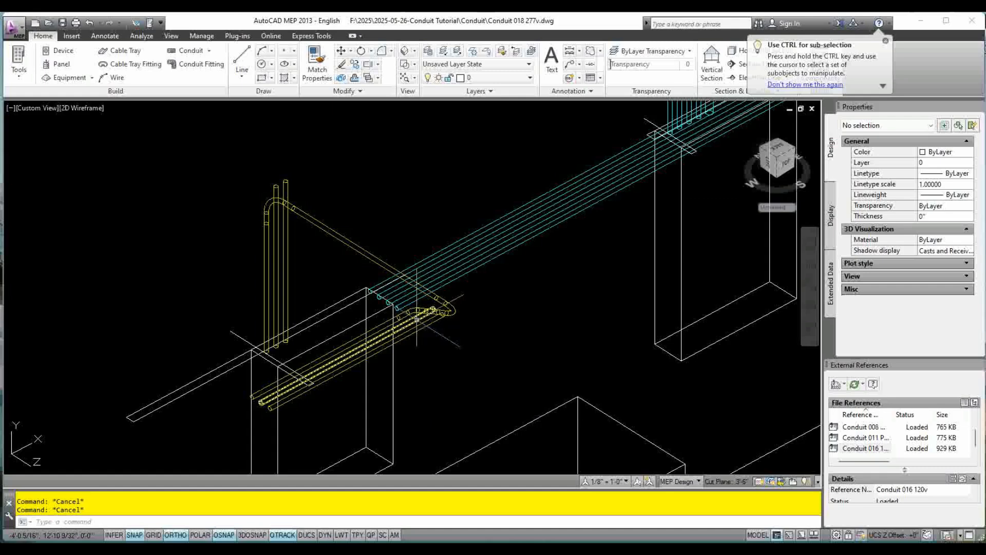
Connect the top of the middle riser to the end of the middle horizontal conduit, using routing solution 3 of 5.
{"action": "left_click", "coordinate": [273, 189]}
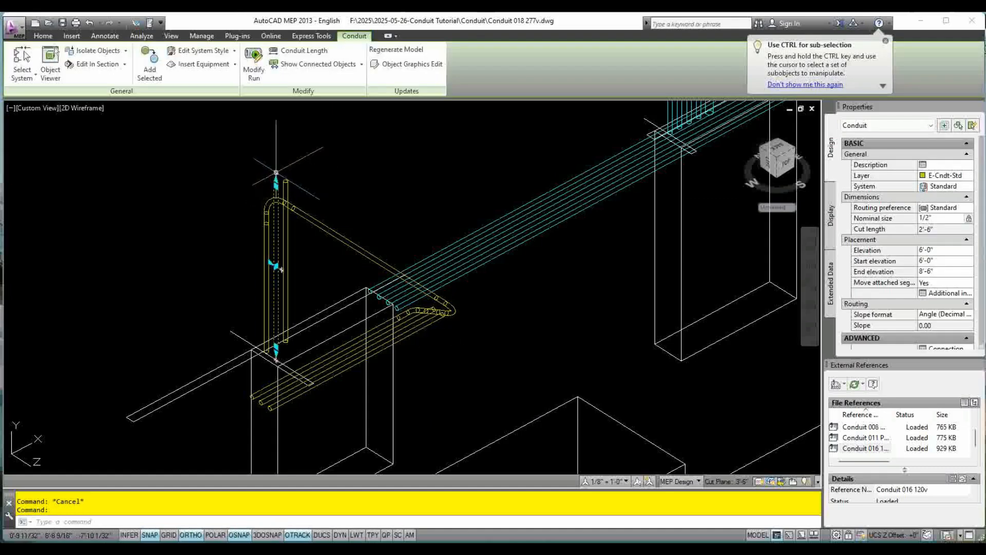
{"action": "left_click", "coordinate": [276, 172]}
{"action": "scroll", "coordinate": [448, 278], "scroll_direction": "up", "scroll_amount": 4}
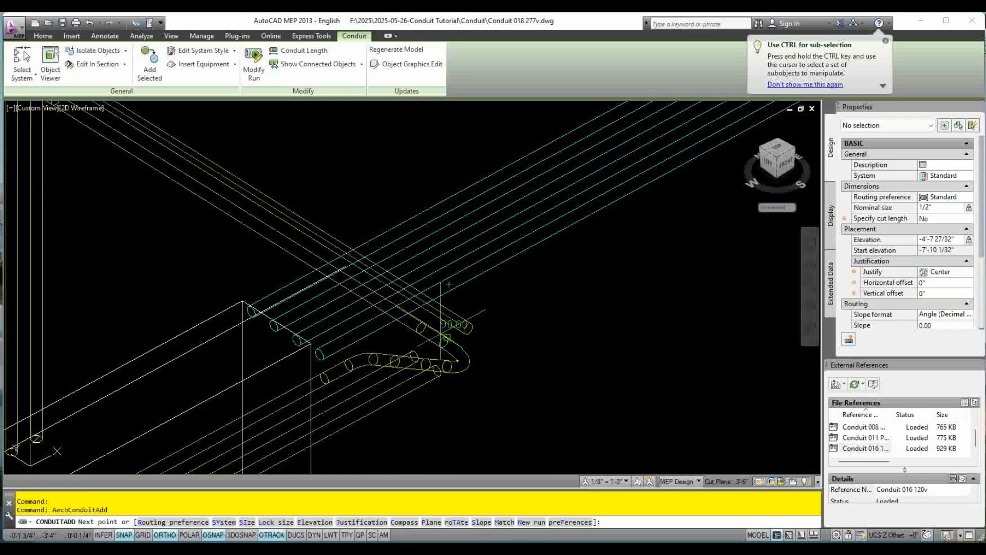
{"action": "left_click", "coordinate": [414, 354]}
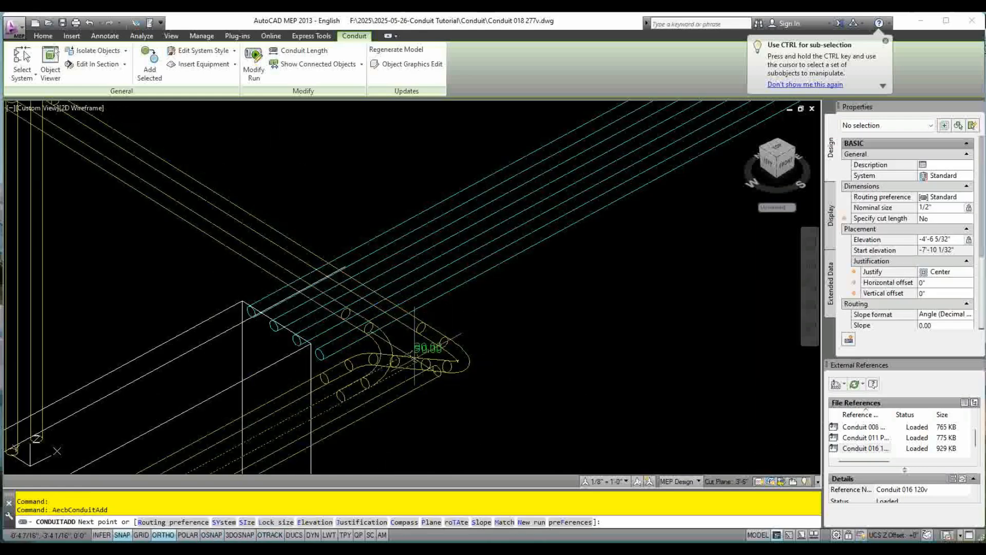
{"action": "scroll", "coordinate": [567, 316], "scroll_direction": "down", "scroll_amount": 4}
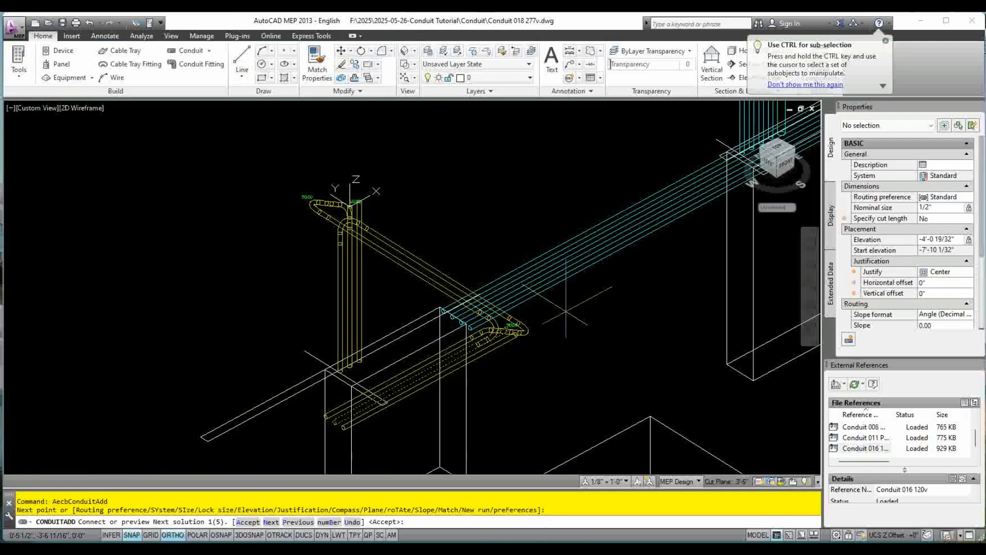
{"action": "type", "text": "n"}
{"action": "key", "text": "Return"}
{"action": "key", "text": "Return"}
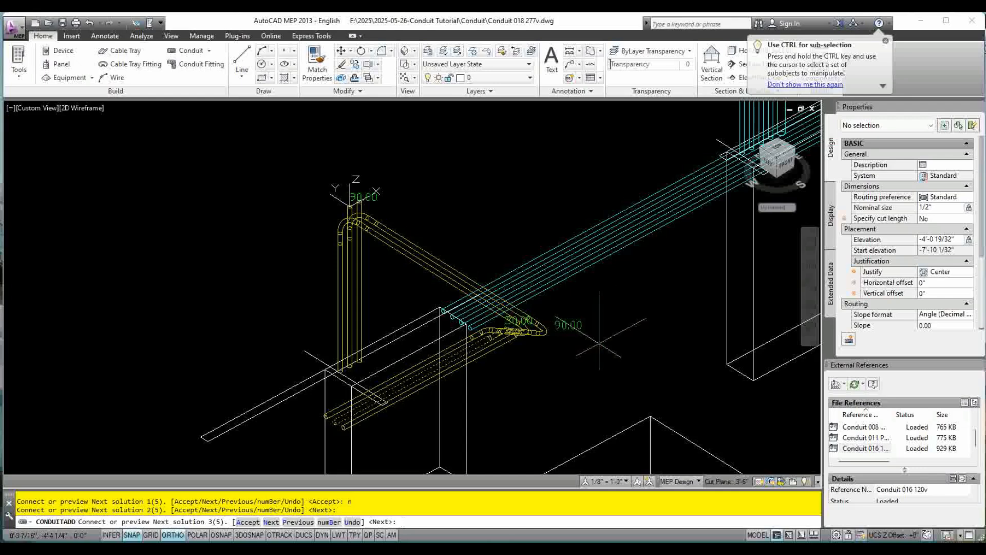
{"action": "key", "text": "Escape"}
{"action": "key", "text": "Escape"}
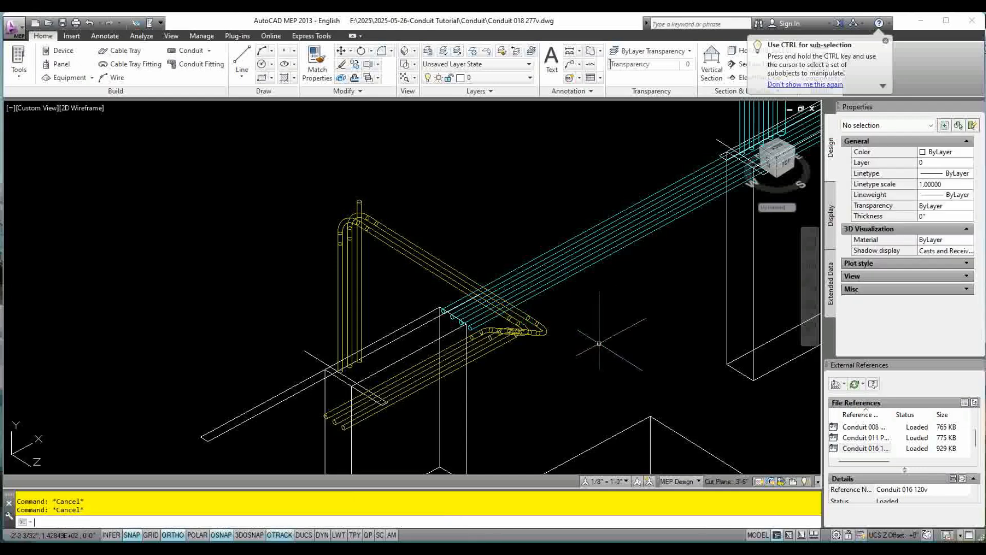
Extend the outermost horizontal conduit, farthest from the panel, from its end to the top of the third riser, at the highest X.
{"action": "left_click", "coordinate": [519, 331]}
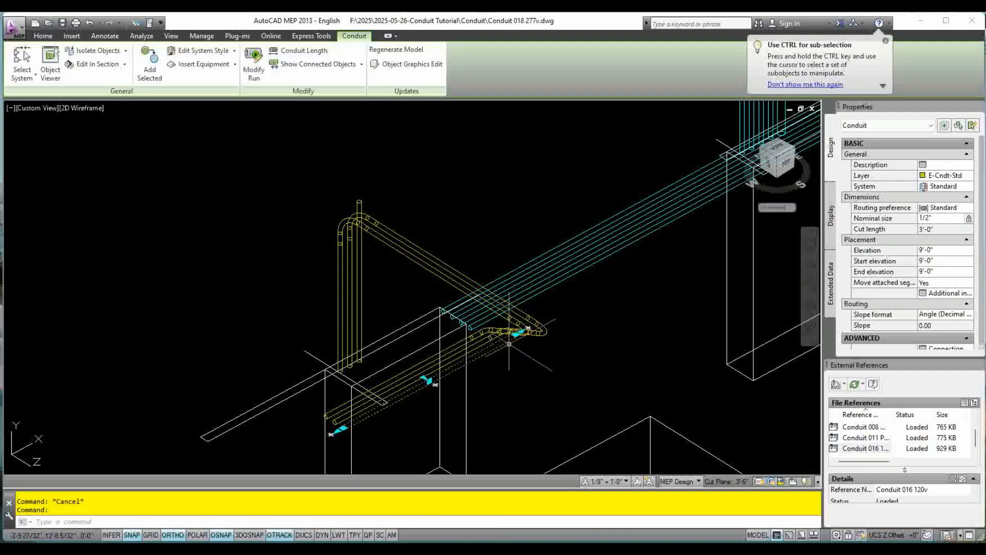
{"action": "left_click", "coordinate": [516, 333]}
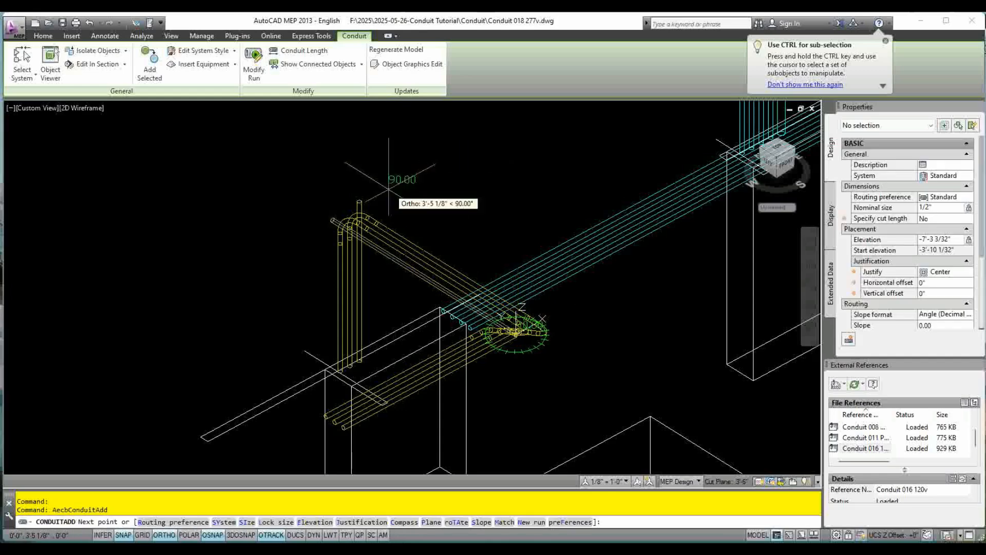
{"action": "scroll", "coordinate": [369, 197], "scroll_direction": "up", "scroll_amount": 2}
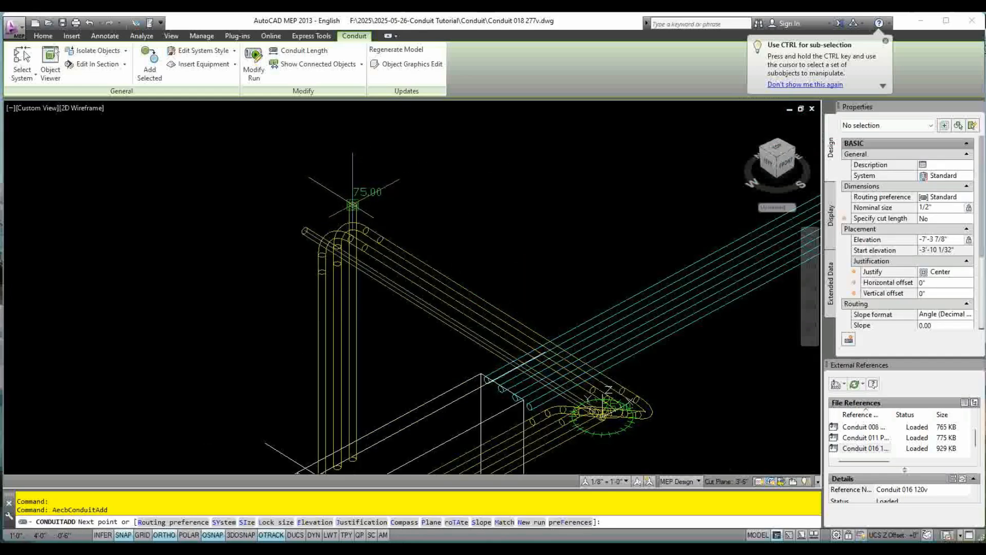
{"action": "left_click", "coordinate": [369, 196]}
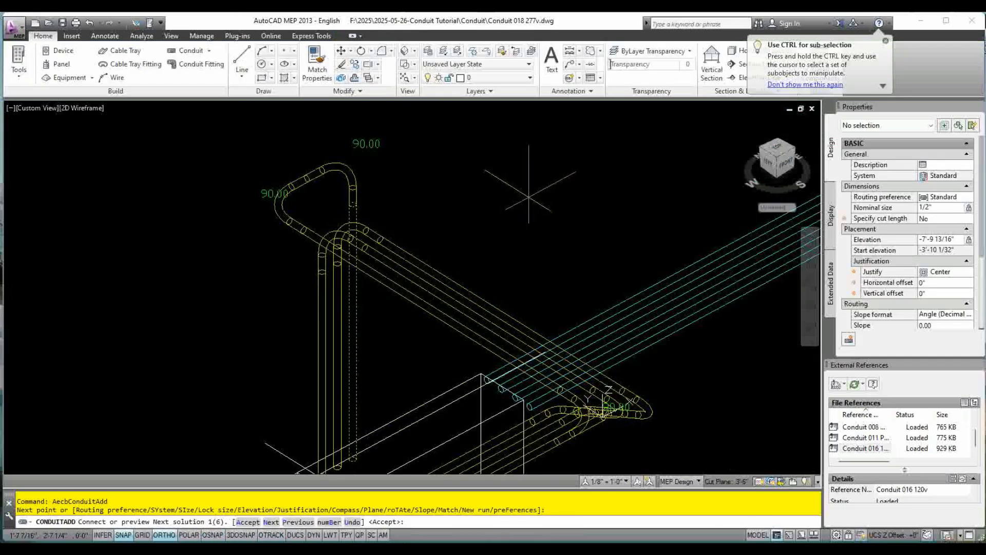
{"action": "scroll", "coordinate": [528, 198], "scroll_direction": "down", "scroll_amount": 1}
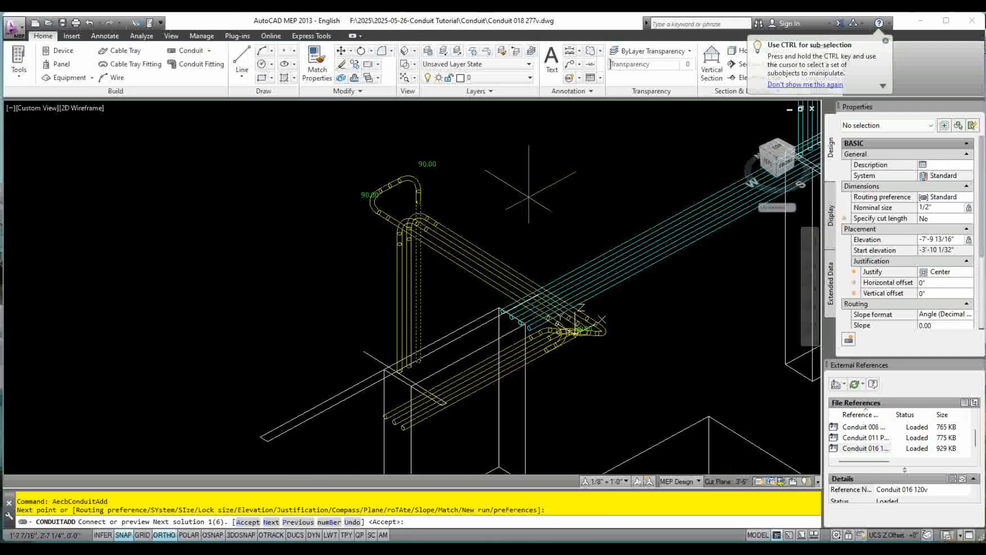
Compare the proposed routing solutions for the third riser's connection, accept solution 6 of 6, and end the conduit command.
{"action": "key", "text": "Return"}
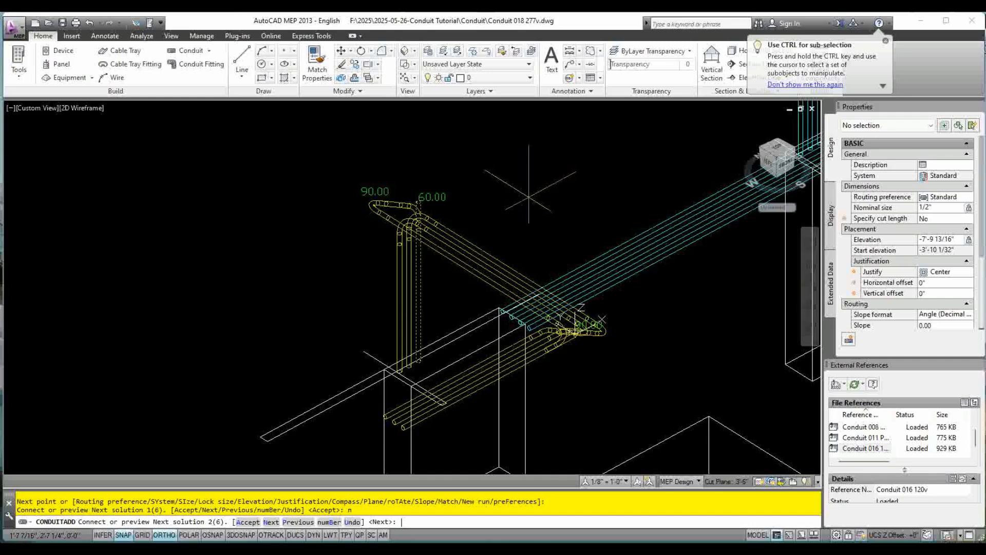
{"action": "key", "text": "Return"}
{"action": "key", "text": "Return"}
{"action": "key", "text": "Return"}
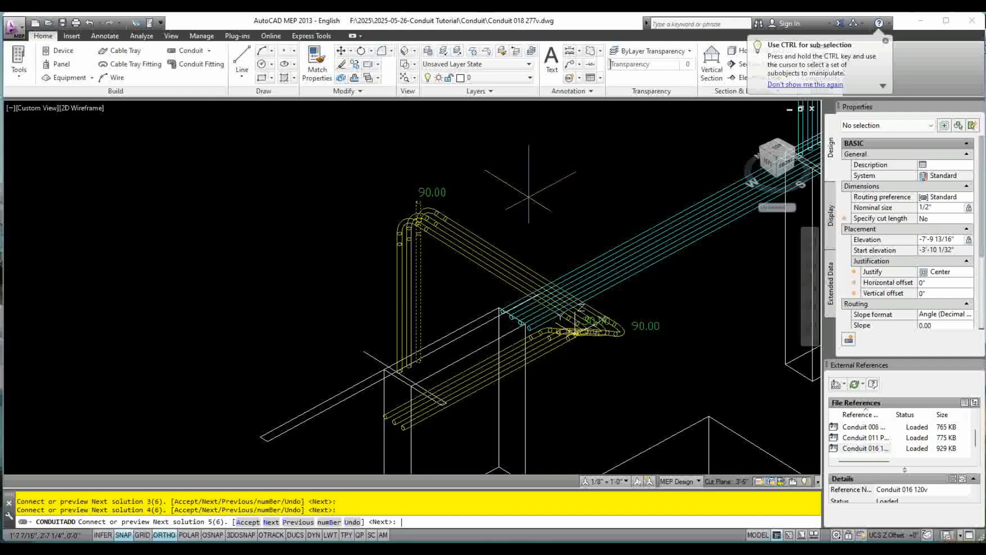
{"action": "key", "text": "Return"}
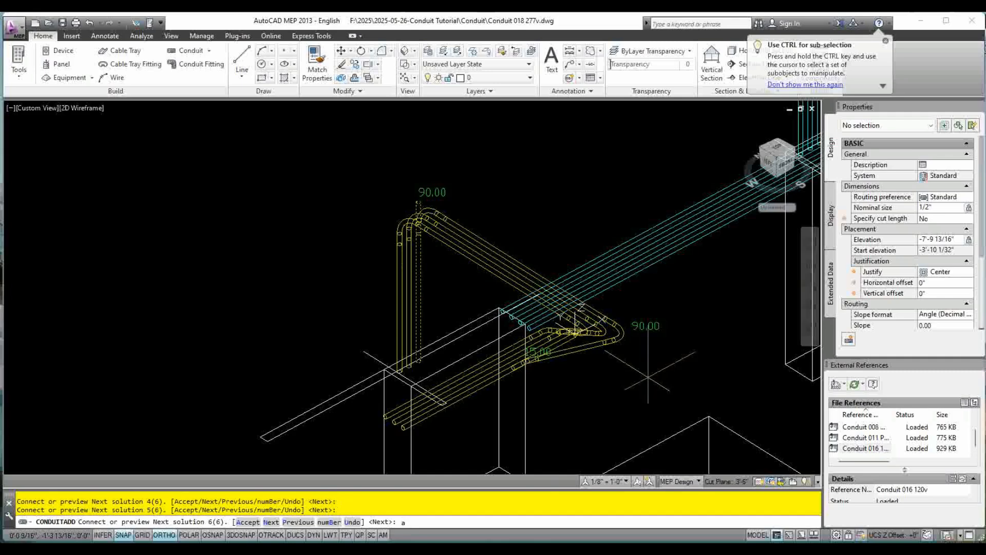
{"action": "type", "text": "a"}
{"action": "key", "text": "Return"}
{"action": "key", "text": "Escape"}
{"action": "key", "text": "Escape"}
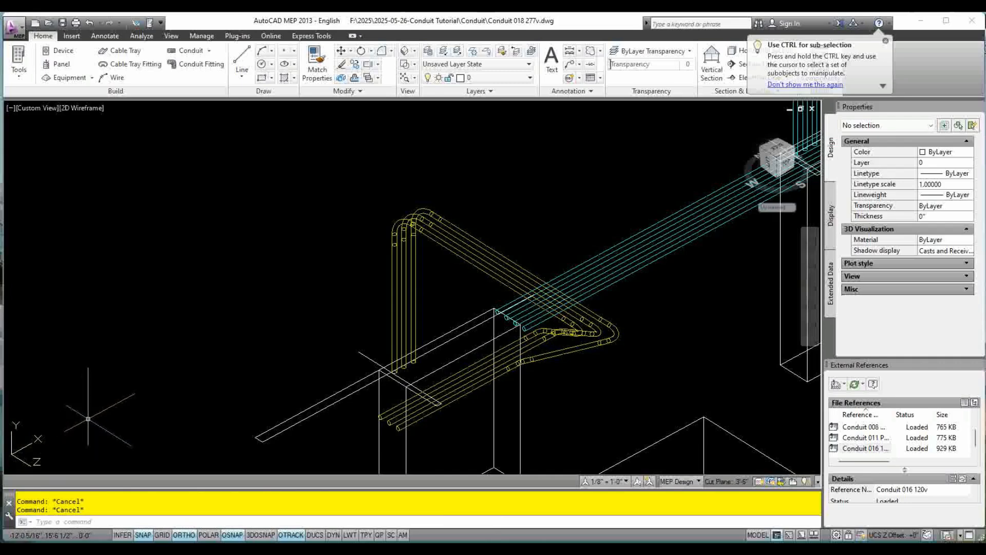
Reset the UCS to World.
{"action": "key", "text": "Return"}
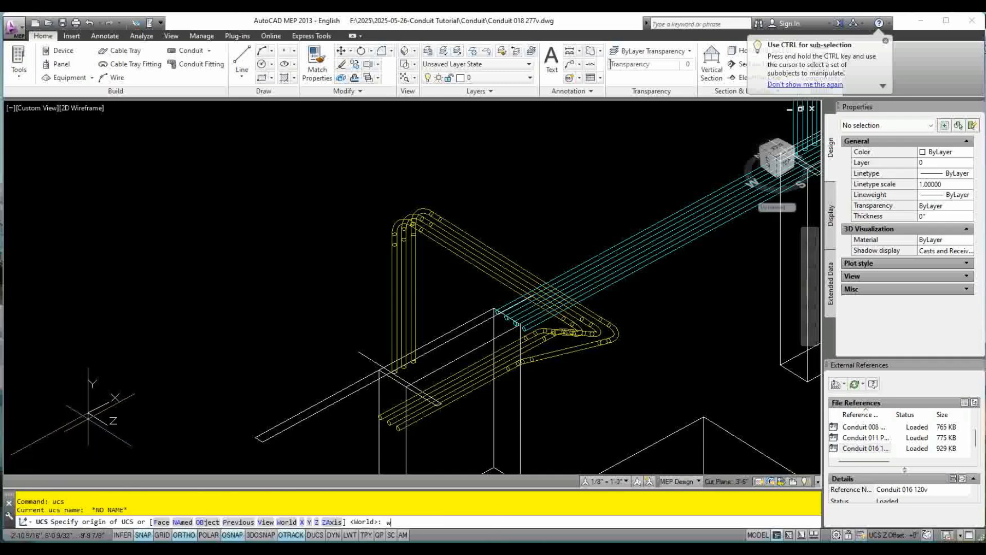
{"action": "type", "text": "w"}
{"action": "key", "text": "Escape"}
{"action": "key", "text": "Escape"}
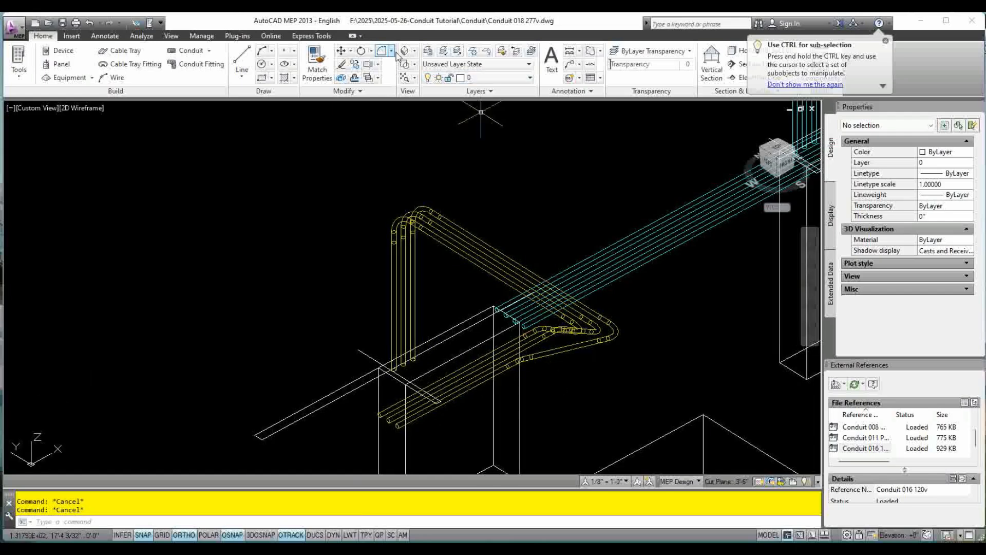
Switch to the Conceptual visual style and examine the three connected 277v conduits against the 120v run from several angles.
{"action": "left_click", "coordinate": [415, 64]}
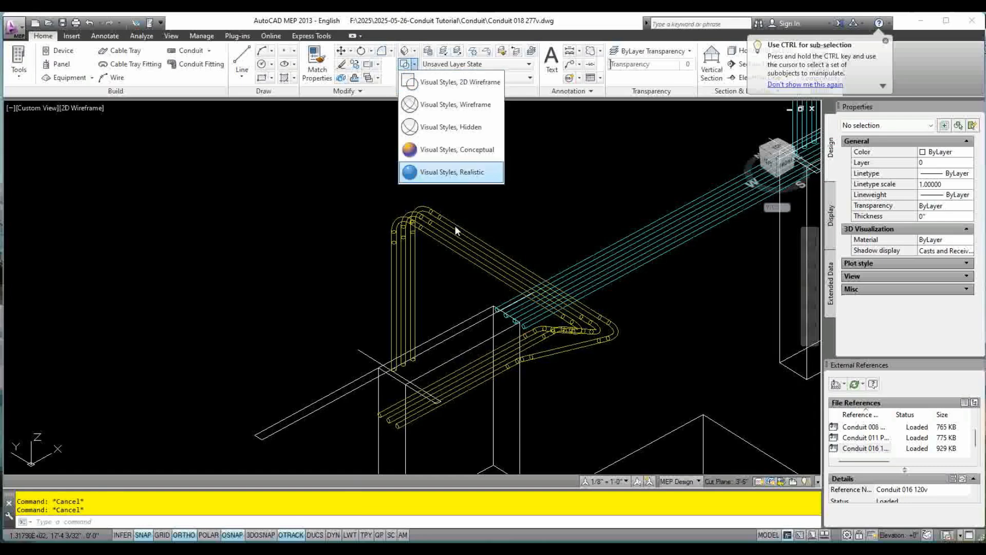
{"action": "left_click", "coordinate": [433, 149]}
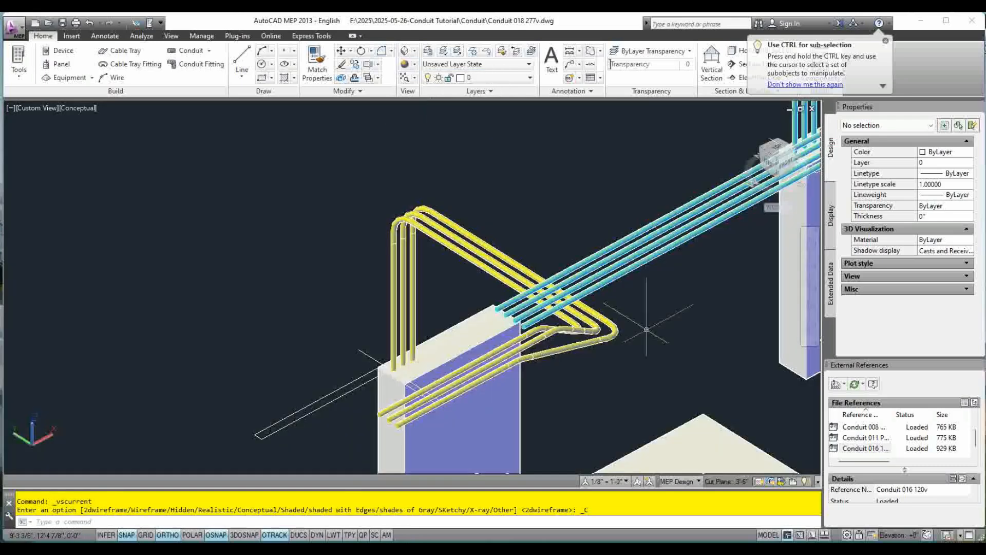
{"action": "key", "text": "Escape"}
{"action": "key", "text": "Escape"}
{"action": "middle_click_drag", "start_coordinate": [638, 341], "coordinate": [570, 321], "text": "shift"}
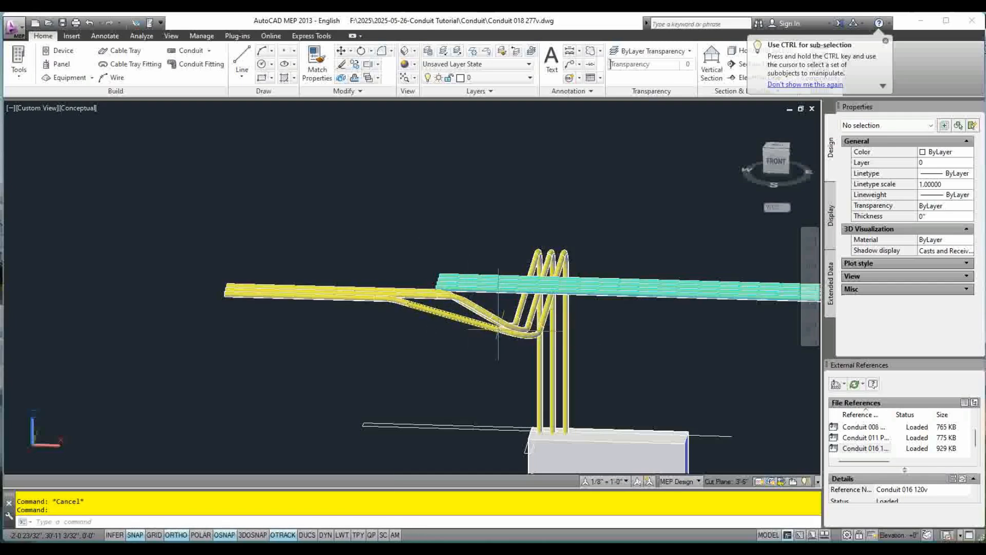
{"action": "middle_click_drag", "start_coordinate": [440, 351], "coordinate": [480, 351], "text": "shift"}
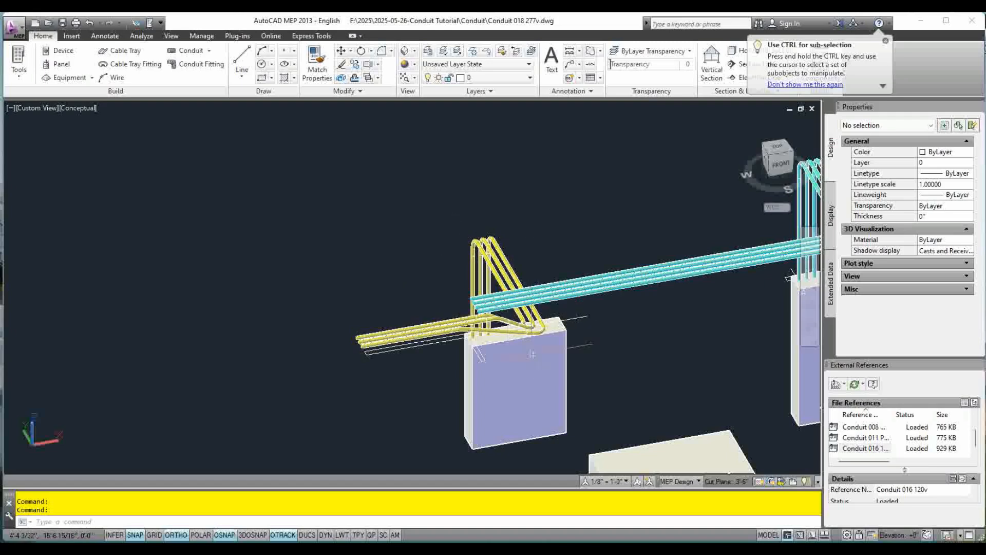
{"action": "middle_click_drag", "start_coordinate": [576, 330], "coordinate": [453, 346]}
{"action": "scroll", "coordinate": [530, 258], "scroll_direction": "up", "scroll_amount": 2}
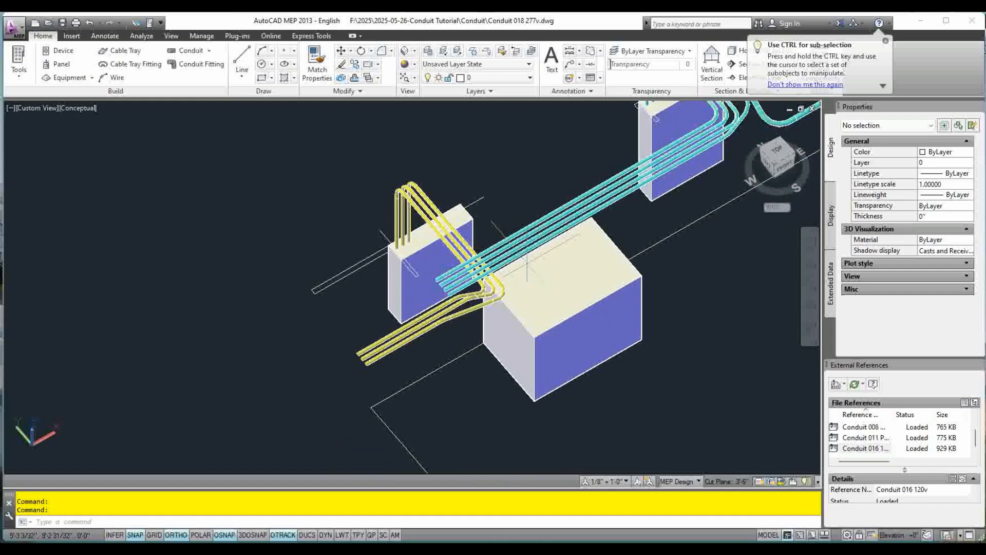
{"action": "middle_click_drag", "start_coordinate": [523, 268], "coordinate": [425, 300]}
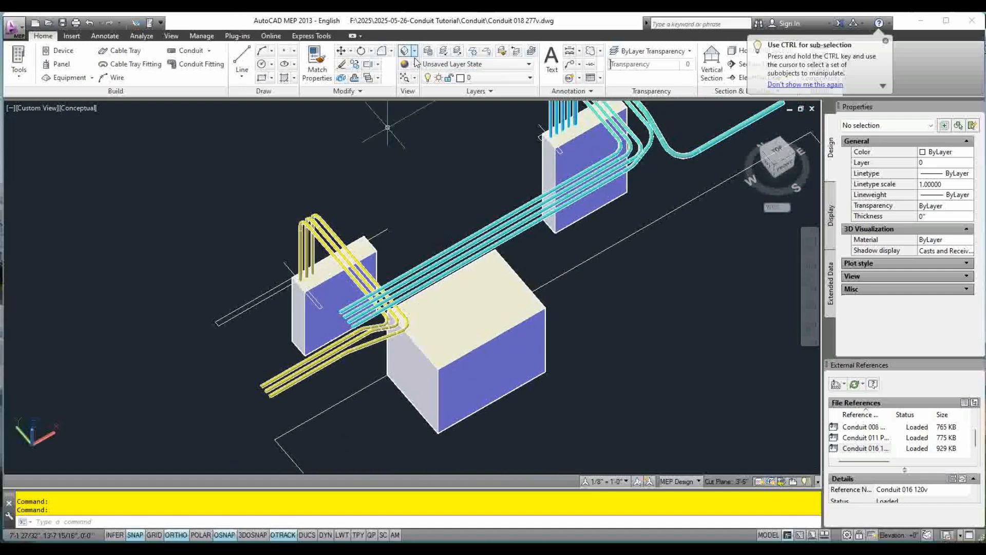
Restore the 2D Wireframe visual style and the SW Isometric view.
{"action": "left_click", "coordinate": [415, 63]}
{"action": "left_click", "coordinate": [442, 78]}
{"action": "left_click", "coordinate": [414, 50]}
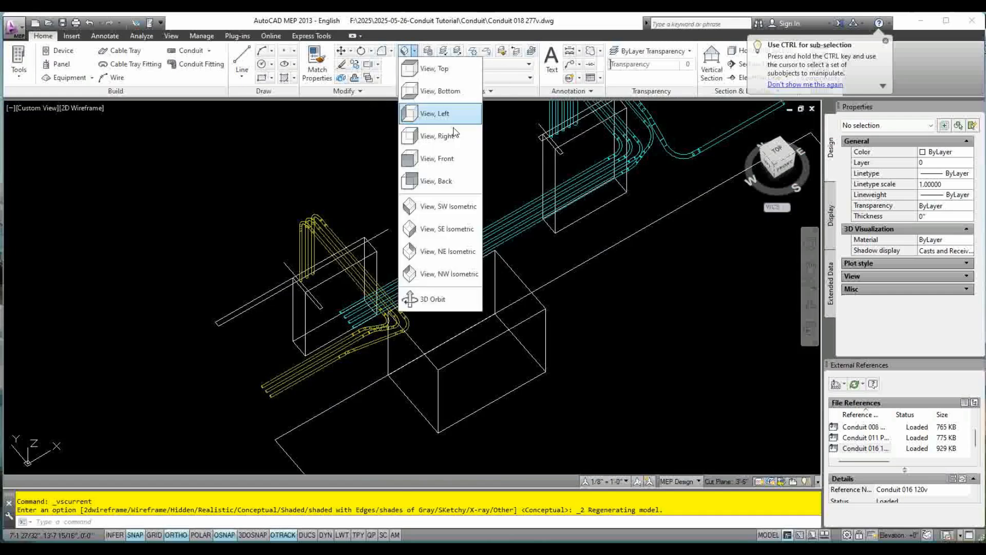
{"action": "left_click", "coordinate": [450, 207]}
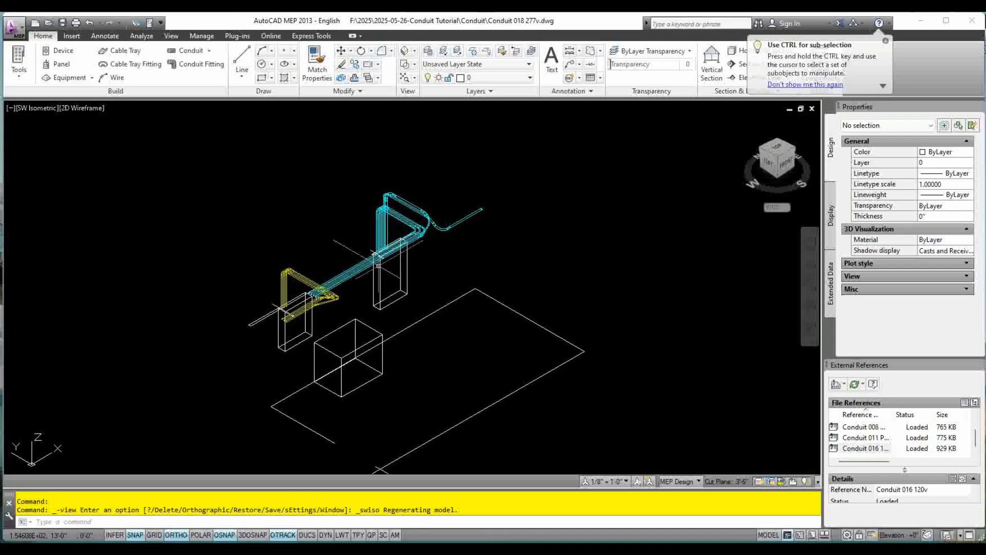
Erase the two reference polylines on top of the first panel.
{"action": "scroll", "coordinate": [348, 287], "scroll_direction": "up", "scroll_amount": 4}
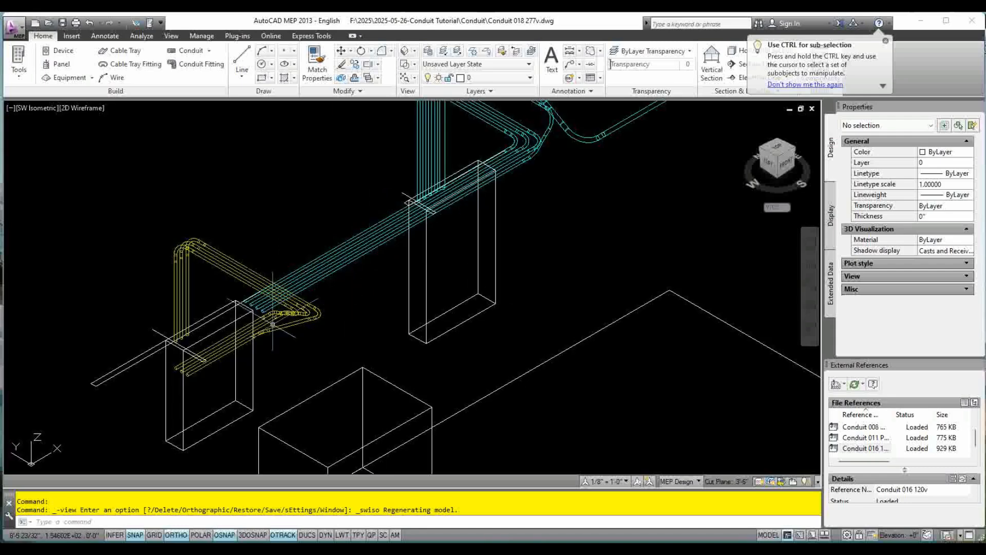
{"action": "left_click", "coordinate": [144, 353]}
{"action": "left_click", "coordinate": [152, 329]}
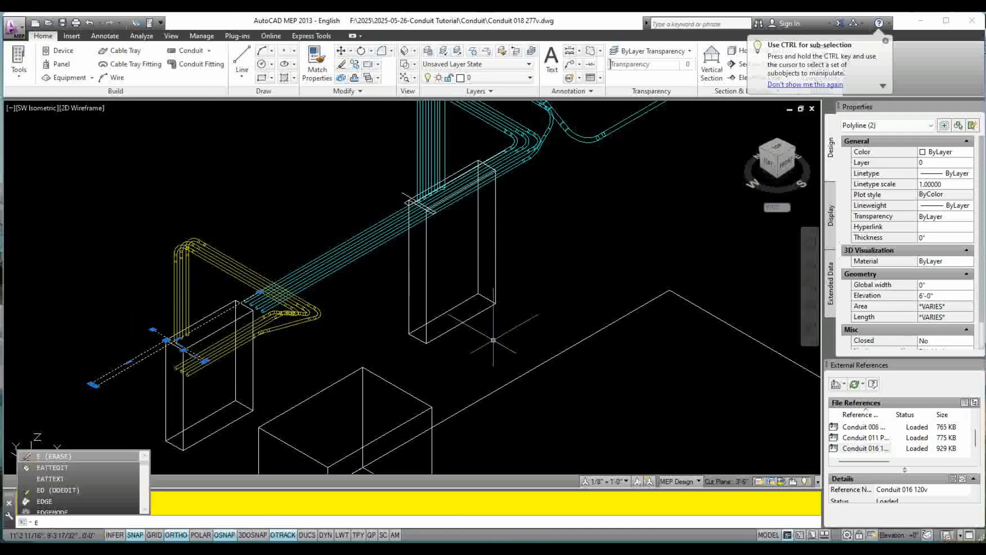
{"action": "key", "text": "Escape"}
{"action": "key", "text": "Escape"}
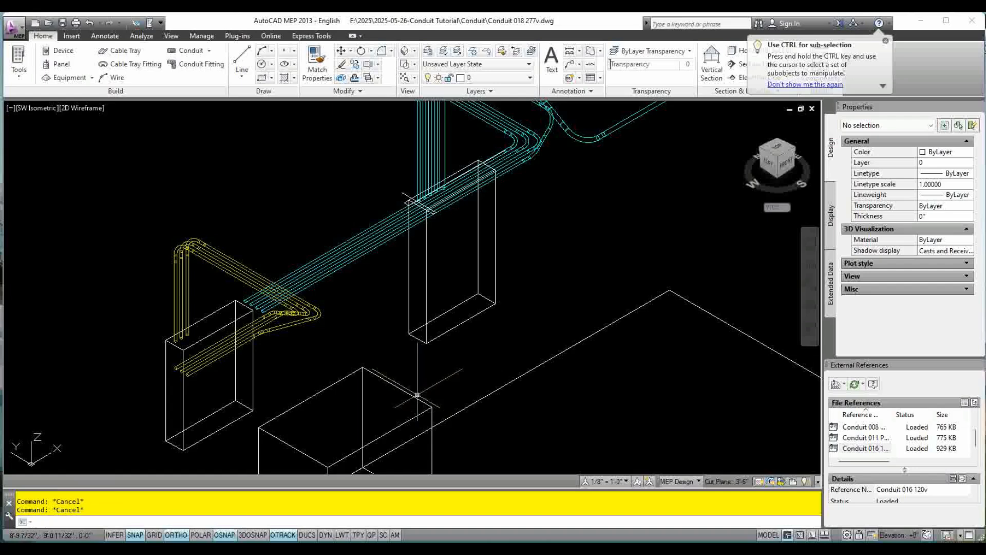
Examine the finished 277v bends beside the 120v run and check the layer of one upper 277v conduit.
{"action": "scroll", "coordinate": [391, 393], "scroll_direction": "up", "scroll_amount": 5}
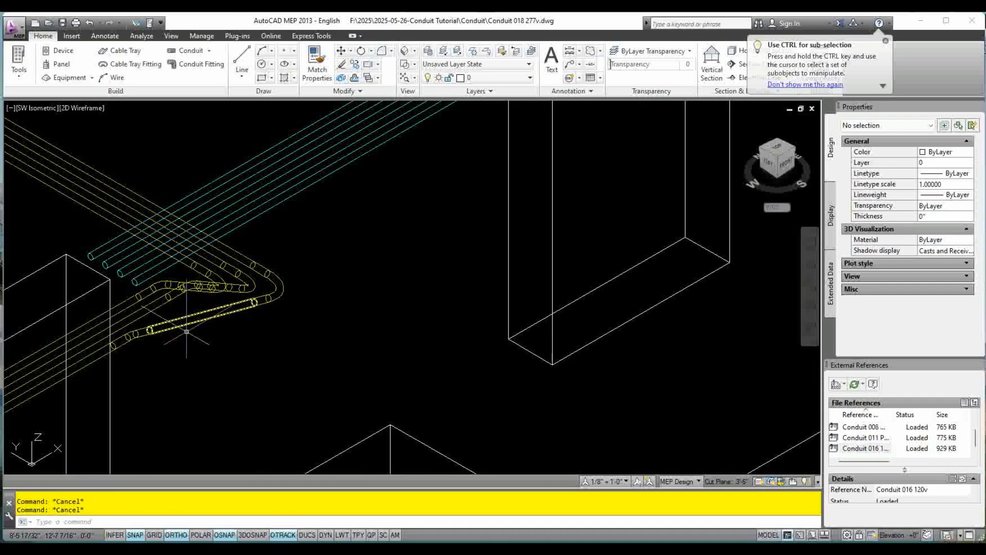
{"action": "scroll", "coordinate": [316, 351], "scroll_direction": "down", "scroll_amount": 2}
{"action": "mouse_move", "coordinate": [317, 351]}
{"action": "middle_mouse_down"}
{"action": "mouse_move", "coordinate": [393, 354]}
{"action": "mouse_move", "coordinate": [398, 378]}
{"action": "mouse_move", "coordinate": [383, 407]}
{"action": "middle_mouse_up"}
{"action": "scroll", "coordinate": [393, 354], "scroll_direction": "down", "scroll_amount": 2}
{"action": "scroll", "coordinate": [663, 313], "scroll_direction": "down", "scroll_amount": 2}
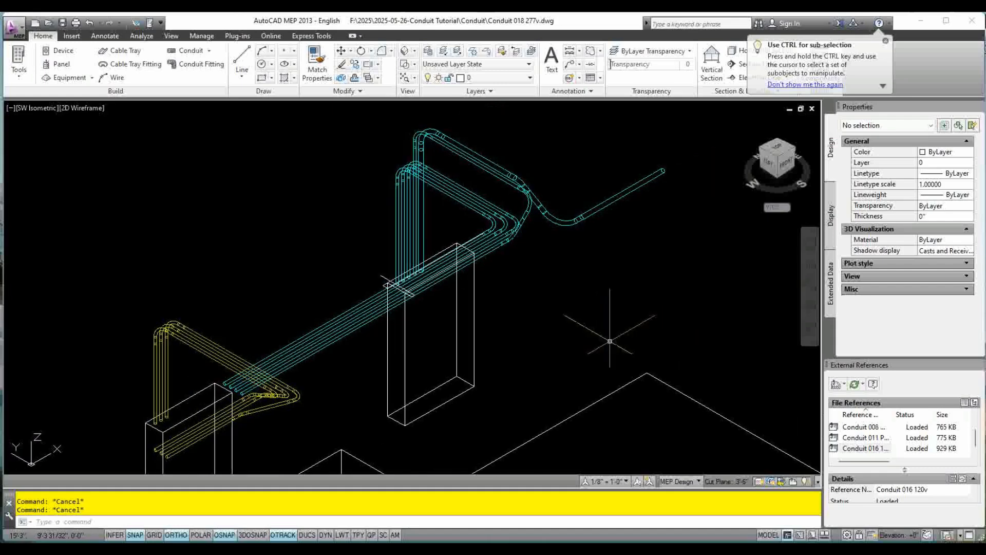
{"action": "mouse_move", "coordinate": [663, 313]}
{"action": "middle_mouse_down"}
{"action": "mouse_move", "coordinate": [617, 322]}
{"action": "mouse_move", "coordinate": [574, 299]}
{"action": "middle_mouse_up"}
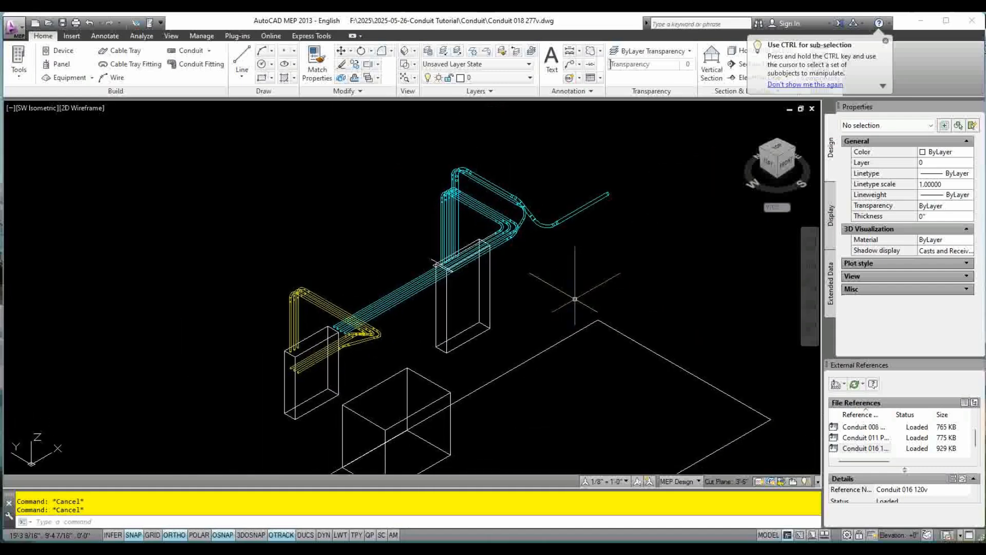
{"action": "left_click", "coordinate": [316, 295]}
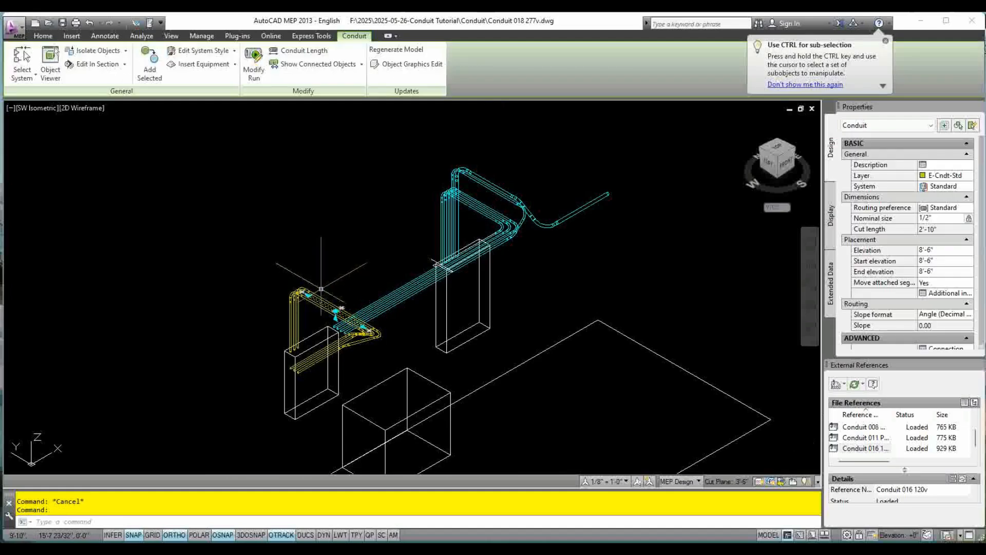
{"action": "key", "text": "Escape"}
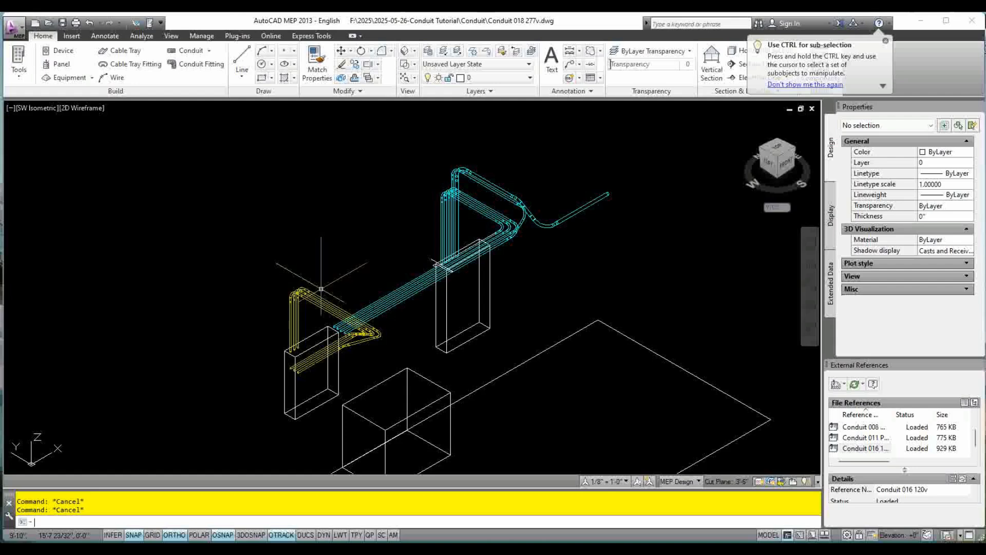
Open the Layer Properties Manager and look through the layer list.
{"action": "type", "text": "la"}
{"action": "key", "text": "Return"}
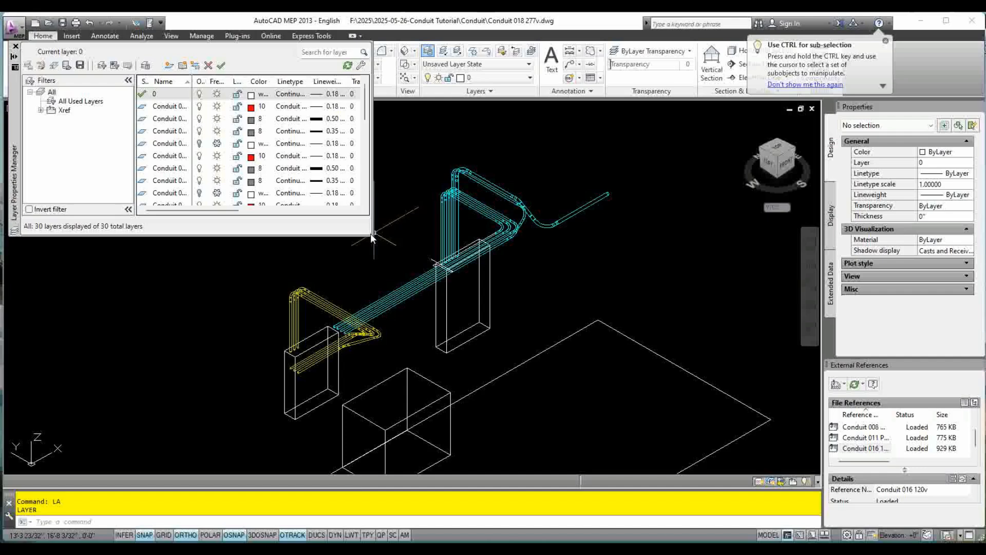
{"action": "left_click_drag", "start_coordinate": [365, 108], "coordinate": [365, 129]}
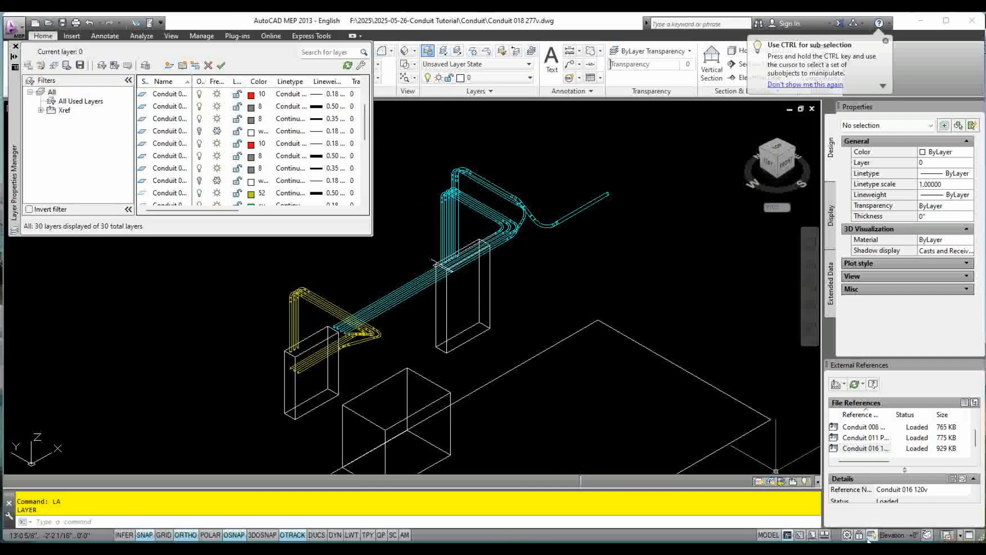
Unlock all toolbars and windows, and enlarge the Layer Properties Manager with its Name column wide enough for full layer names.
{"action": "left_click", "coordinate": [868, 537]}
{"action": "mouse_move", "coordinate": [907, 516]}
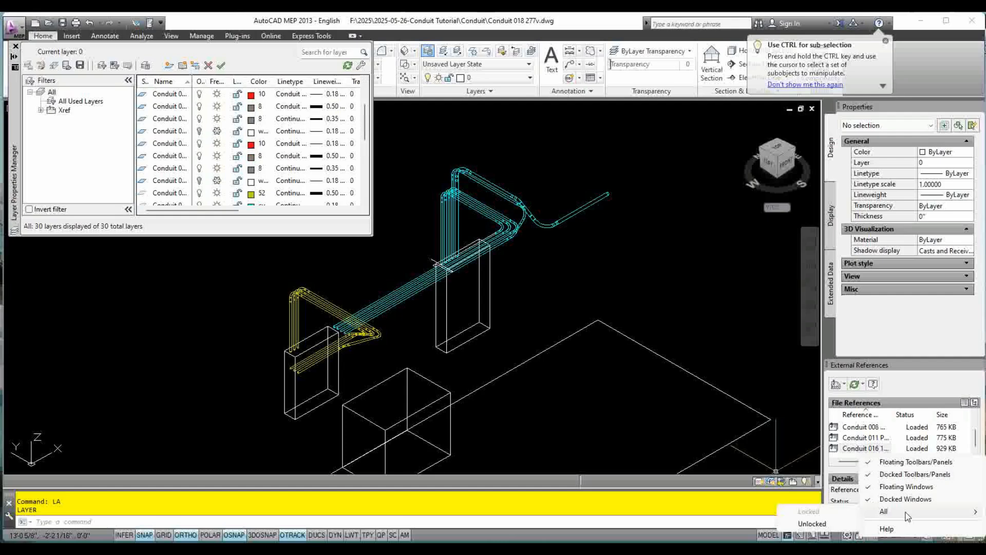
{"action": "left_click", "coordinate": [814, 523]}
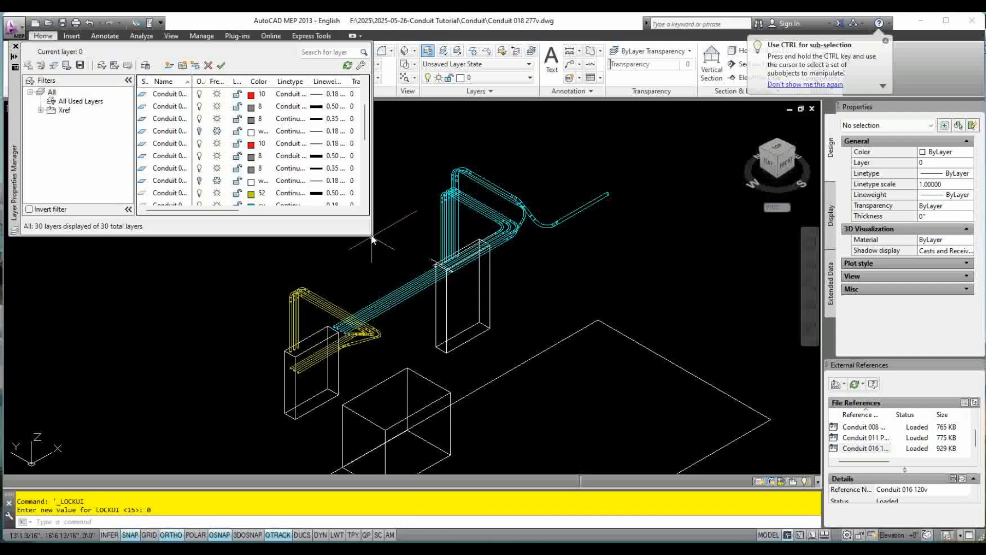
{"action": "left_click_drag", "start_coordinate": [369, 234], "coordinate": [602, 448]}
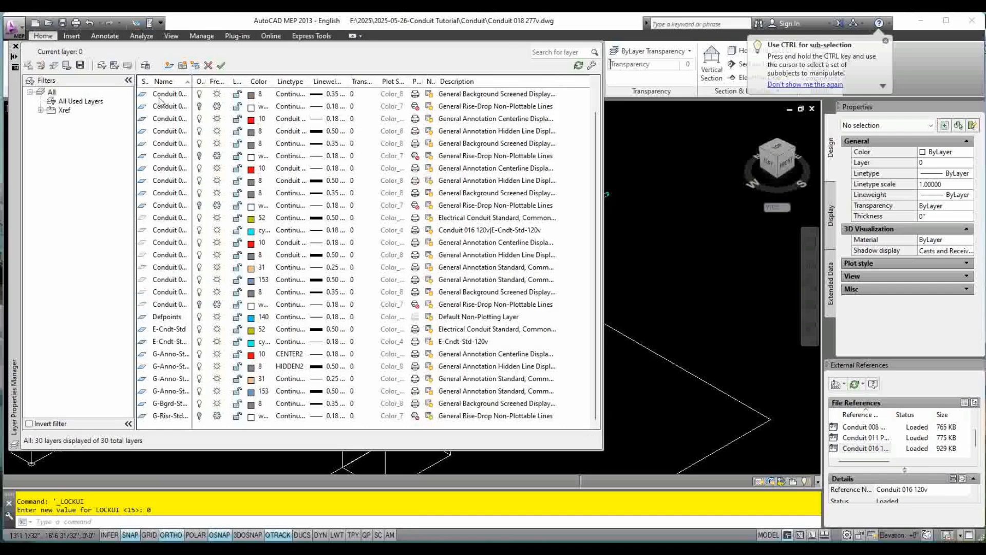
{"action": "left_click_drag", "start_coordinate": [191, 82], "coordinate": [286, 106]}
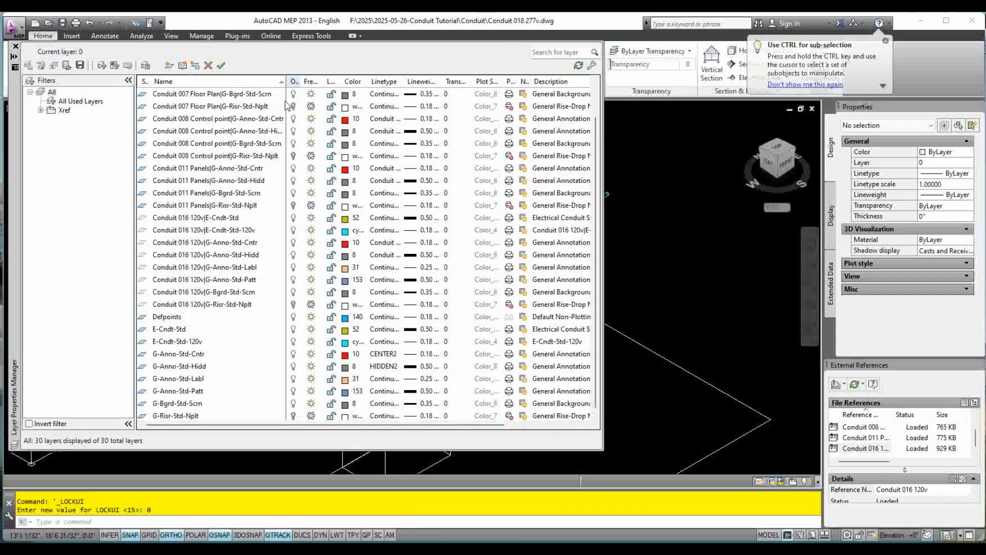
Create a new layer named E-Cndt-Std-277v that inherits the properties of E-Cndt-Std-120v.
{"action": "left_click", "coordinate": [171, 342]}
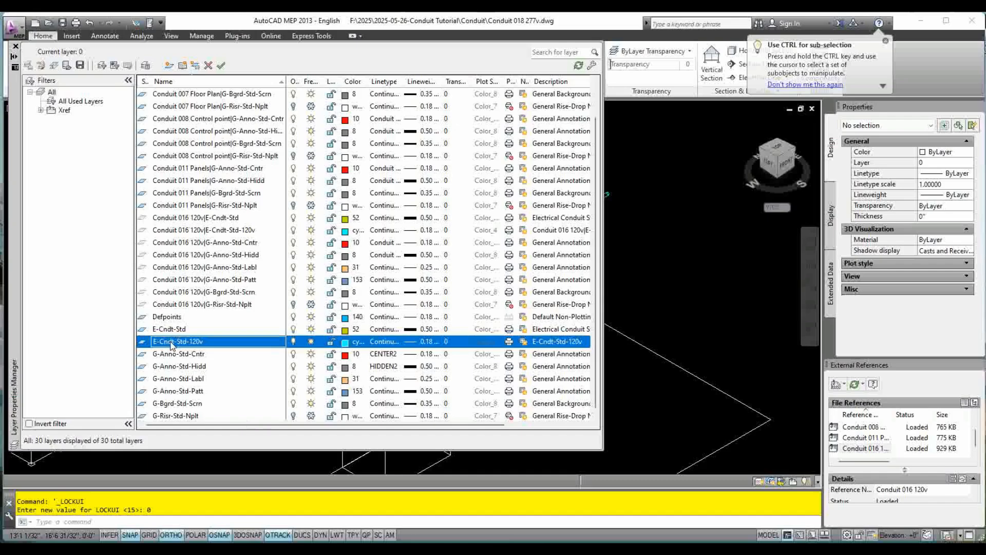
{"action": "key", "text": "Return"}
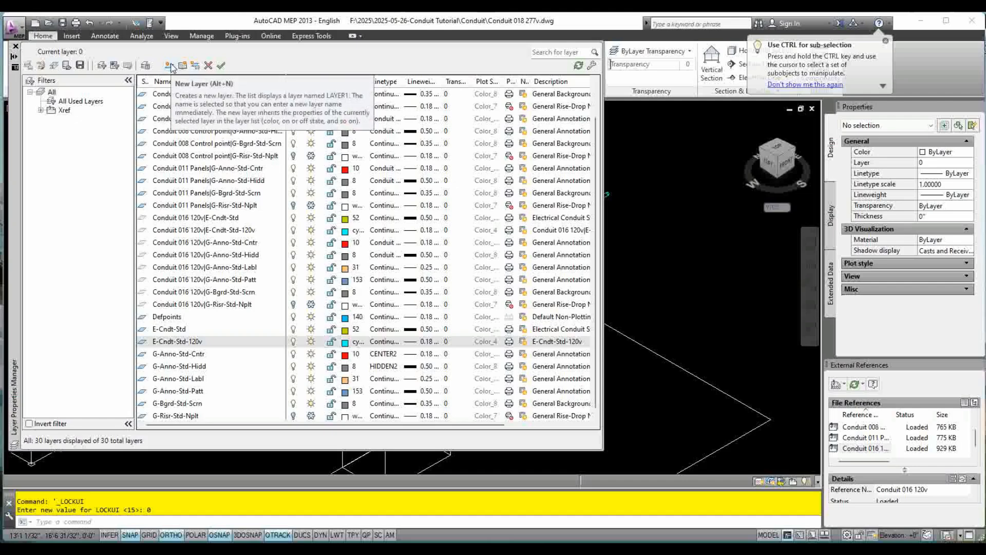
{"action": "left_click", "coordinate": [169, 65]}
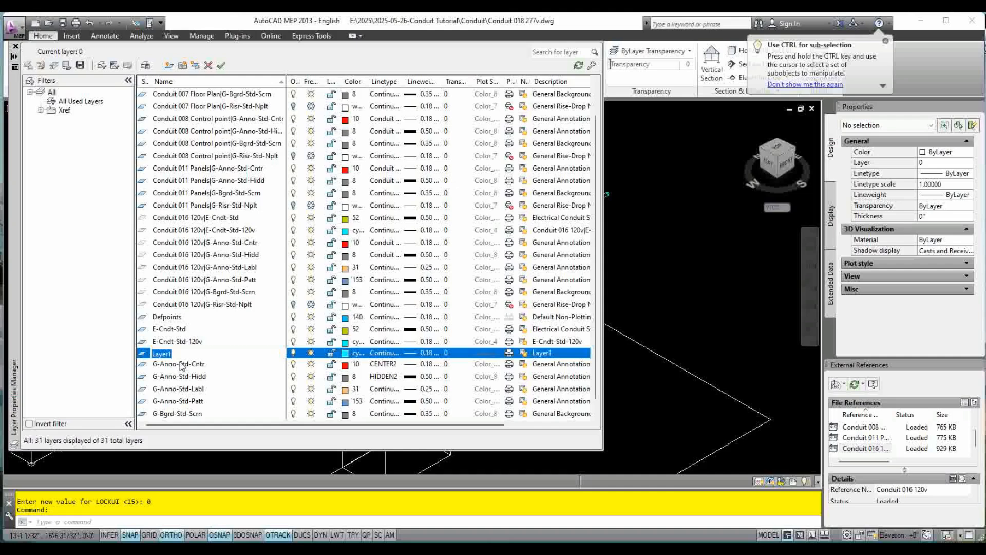
{"action": "type", "text": "E-Cndt-Std-277v"}
Set the E-Cndt-Std-277v layer's color to index color 30 and close the Layer Properties Manager.
{"action": "left_click", "coordinate": [345, 353]}
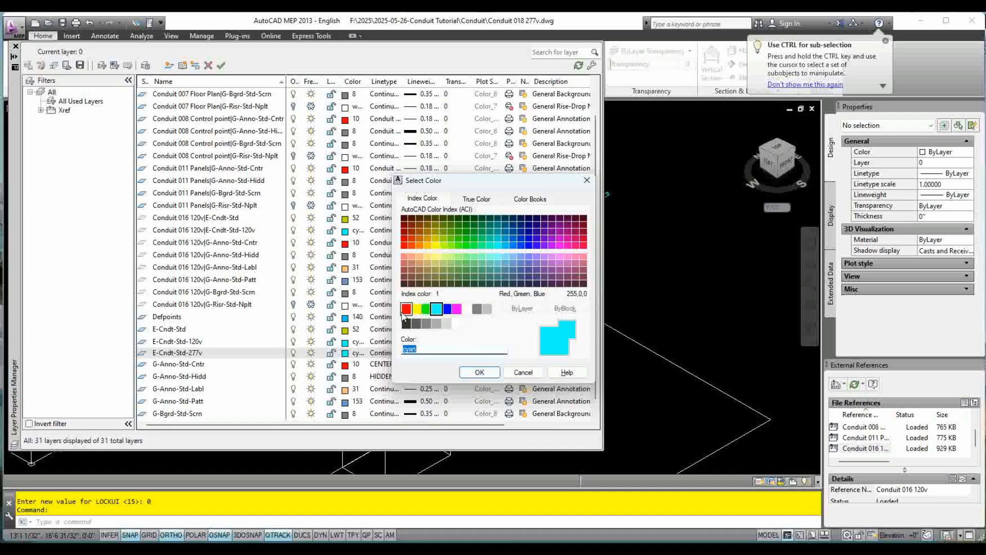
{"action": "left_click", "coordinate": [420, 248]}
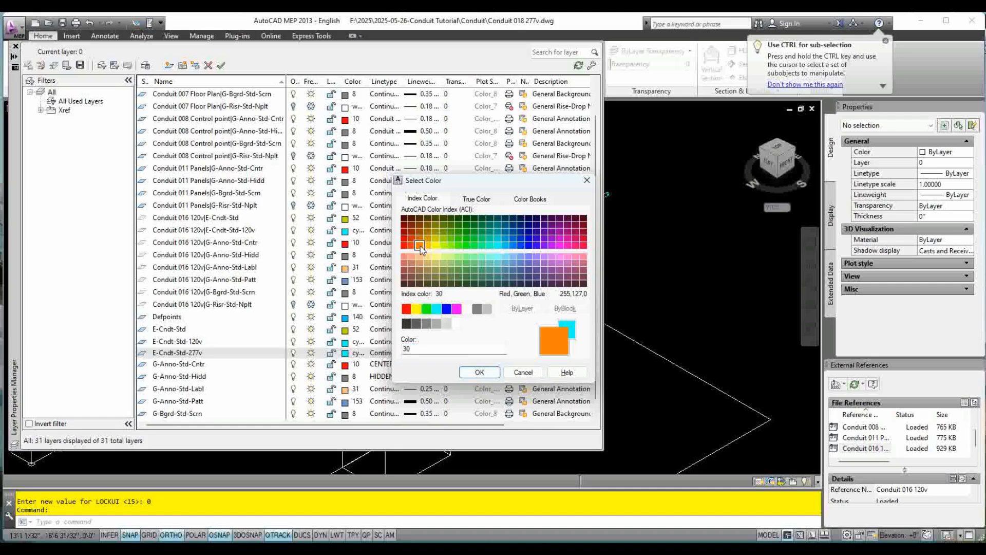
{"action": "left_click", "coordinate": [427, 245]}
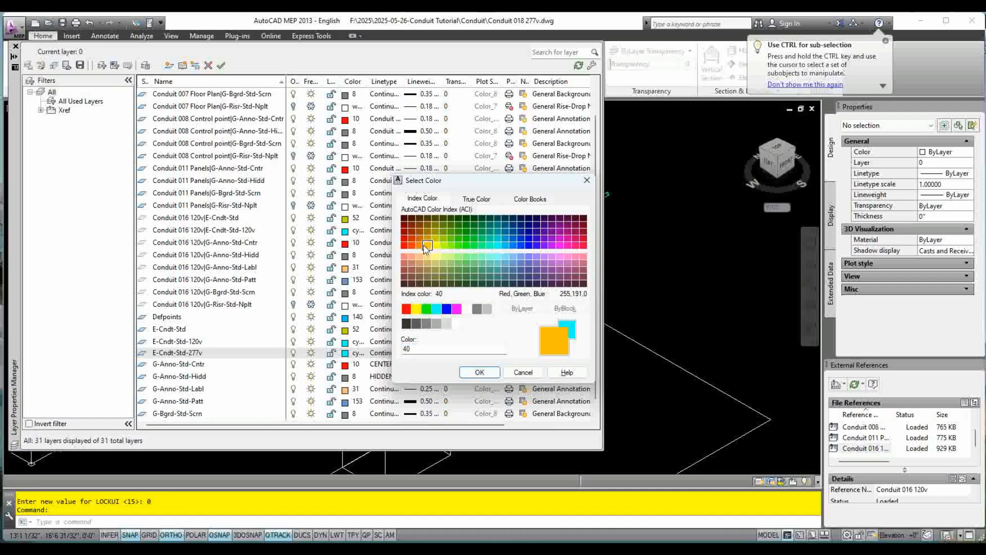
{"action": "left_click", "coordinate": [420, 247]}
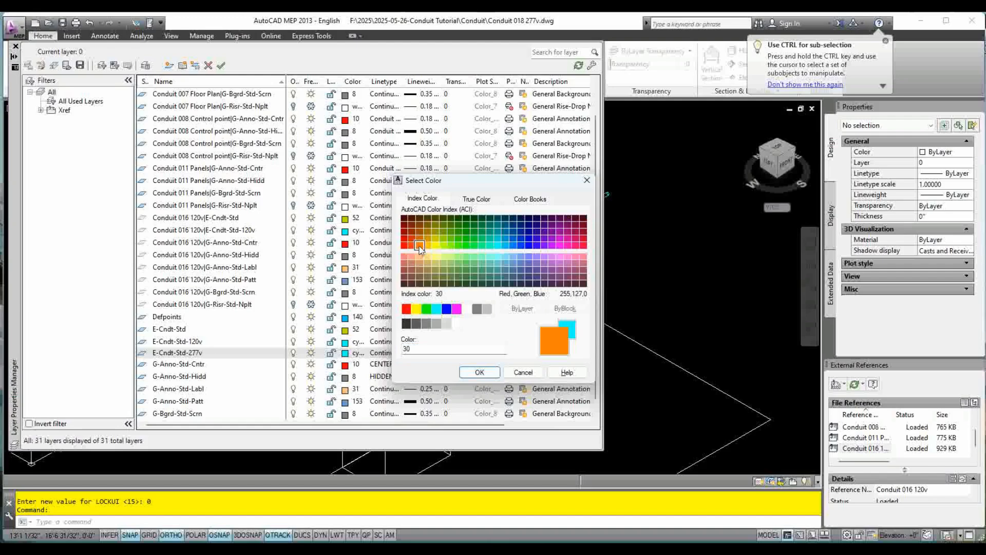
{"action": "left_click", "coordinate": [469, 372]}
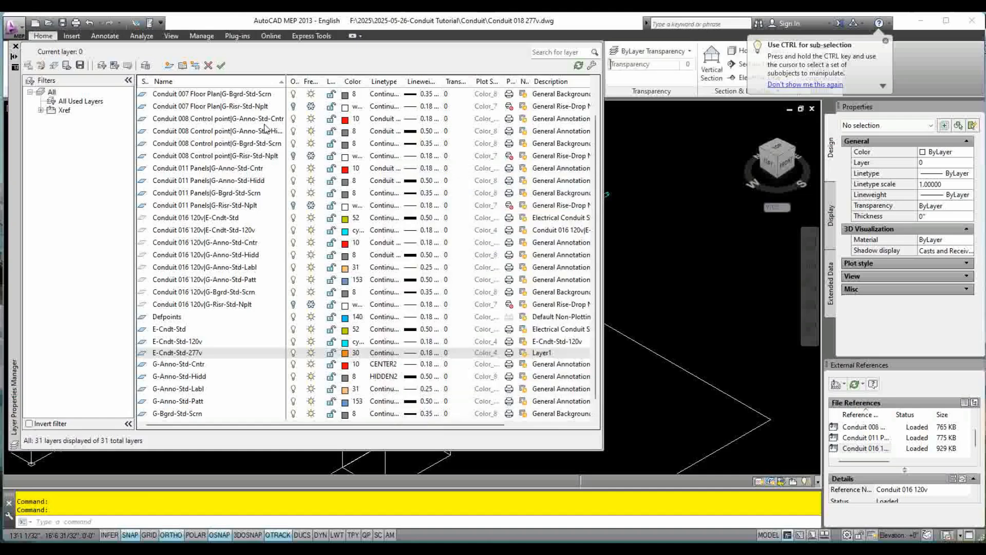
{"action": "left_click", "coordinate": [15, 48]}
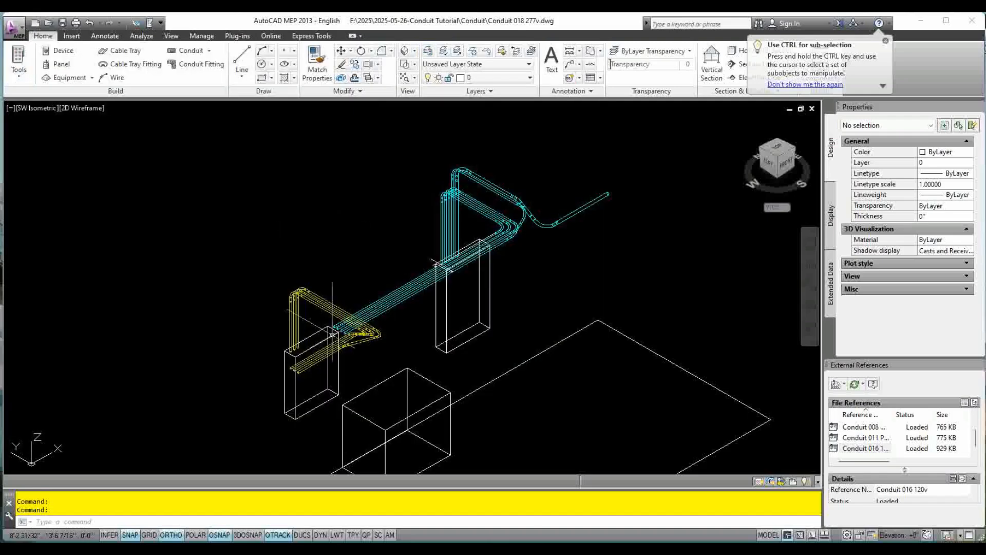
Assign the 277v risers, their upper elbows and the attached horizontal conduits above the first panel to layer E-Cndt-Std-277v.
{"action": "scroll", "coordinate": [308, 314], "scroll_direction": "up", "scroll_amount": 4}
{"action": "left_click", "coordinate": [323, 310]}
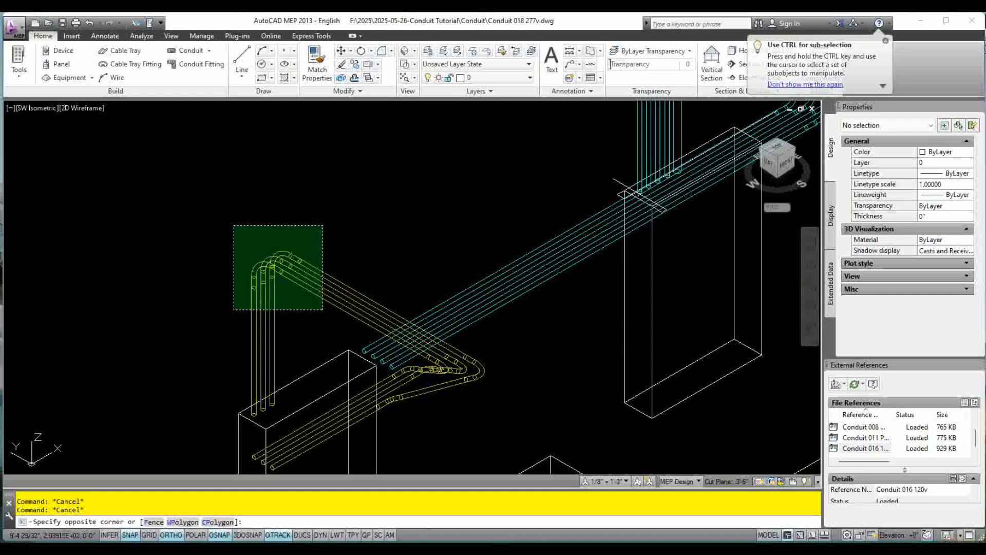
{"action": "left_click", "coordinate": [234, 225]}
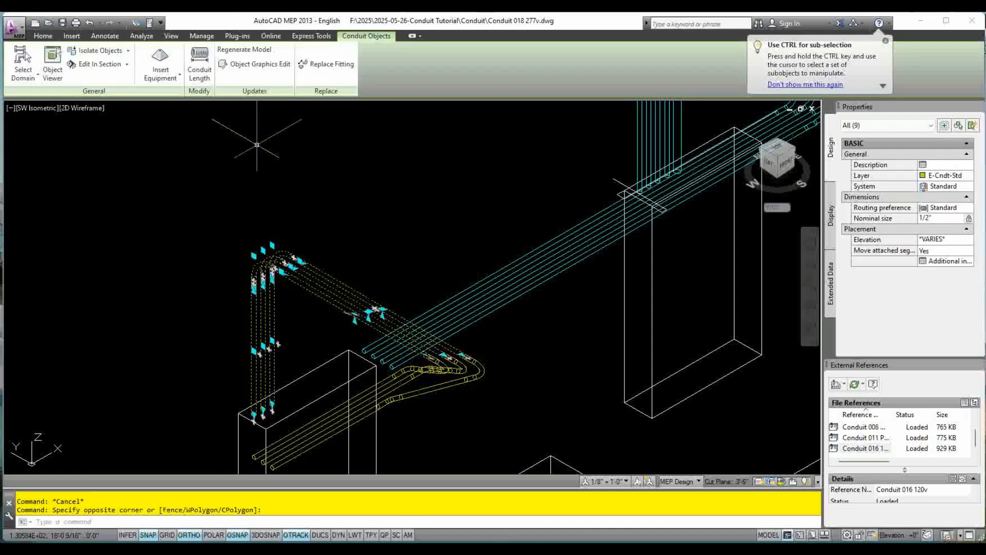
{"action": "left_click", "coordinate": [958, 177]}
{"action": "left_click", "coordinate": [969, 175]}
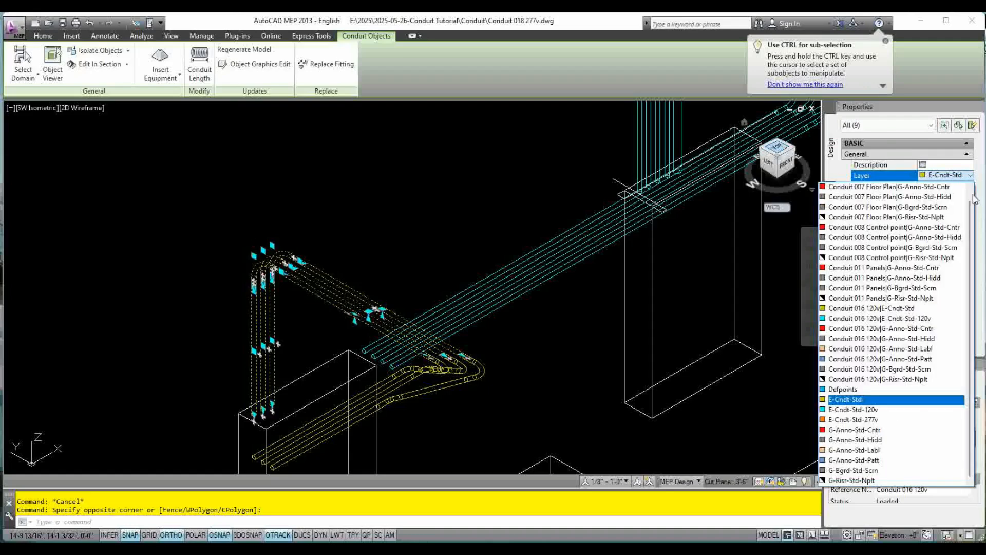
{"action": "left_click", "coordinate": [869, 420]}
{"action": "key", "text": "Escape"}
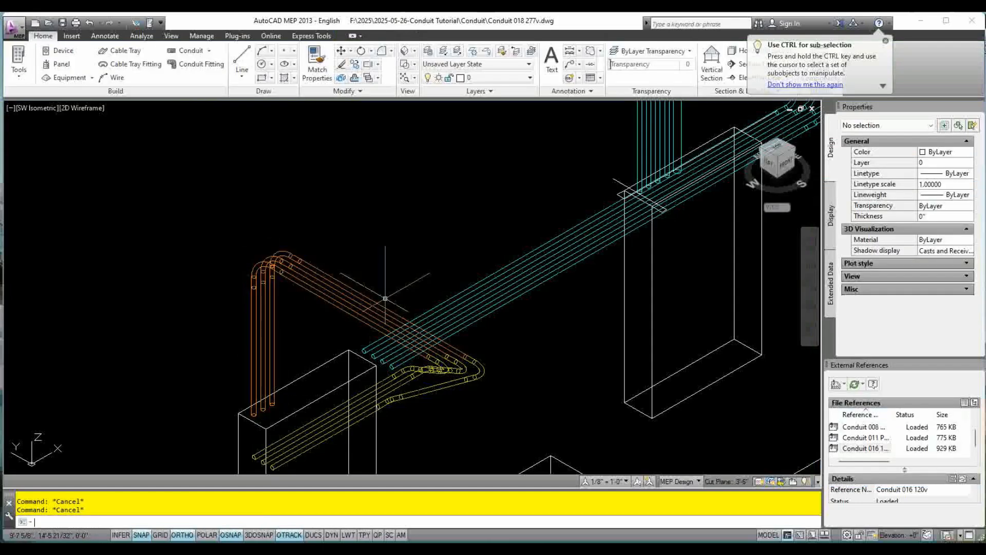
Check the layer of one upper 277v conduit, widening the Properties palette enough for the full layer name.
{"action": "middle_click_drag", "start_coordinate": [385, 244], "coordinate": [395, 167]}
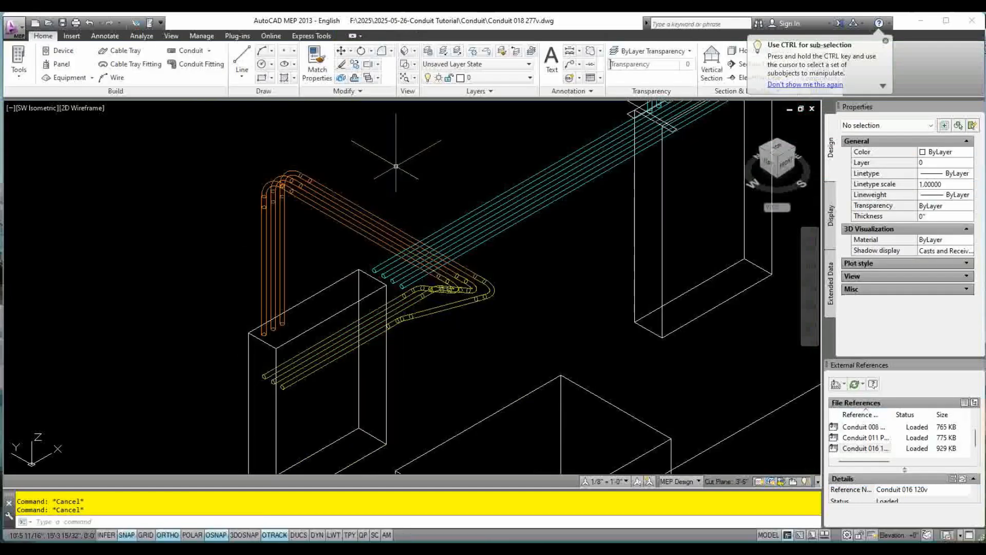
{"action": "left_click", "coordinate": [366, 212]}
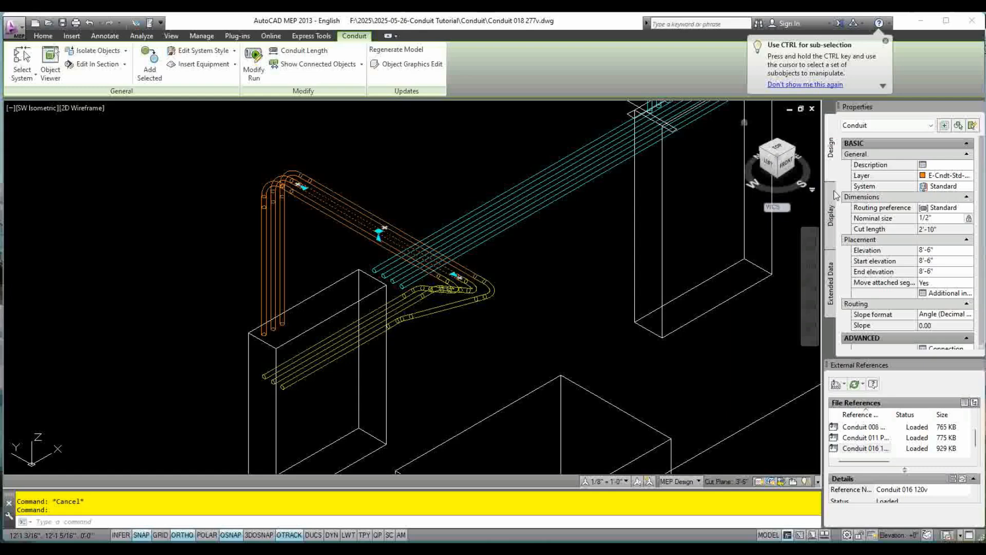
{"action": "left_click_drag", "start_coordinate": [823, 196], "coordinate": [797, 200]}
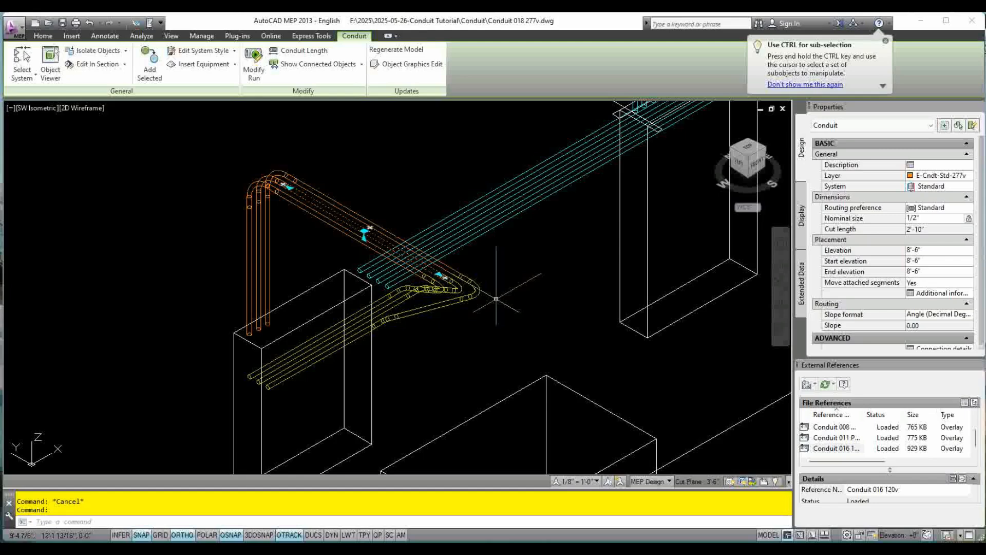
{"action": "key", "text": "Escape"}
Match the properties of an orange 277v conduit onto the remaining yellow 277v bends and lower conduit runs.
{"action": "scroll", "coordinate": [496, 298], "scroll_direction": "up", "scroll_amount": 3}
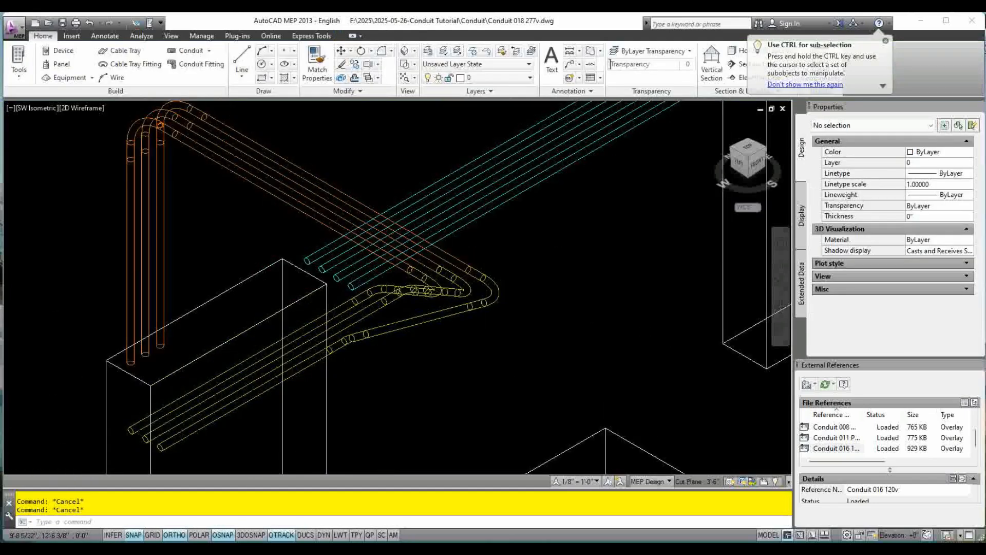
{"action": "scroll", "coordinate": [512, 272], "scroll_direction": "down", "scroll_amount": 2}
{"action": "type", "text": "ma"}
{"action": "key", "text": "Return"}
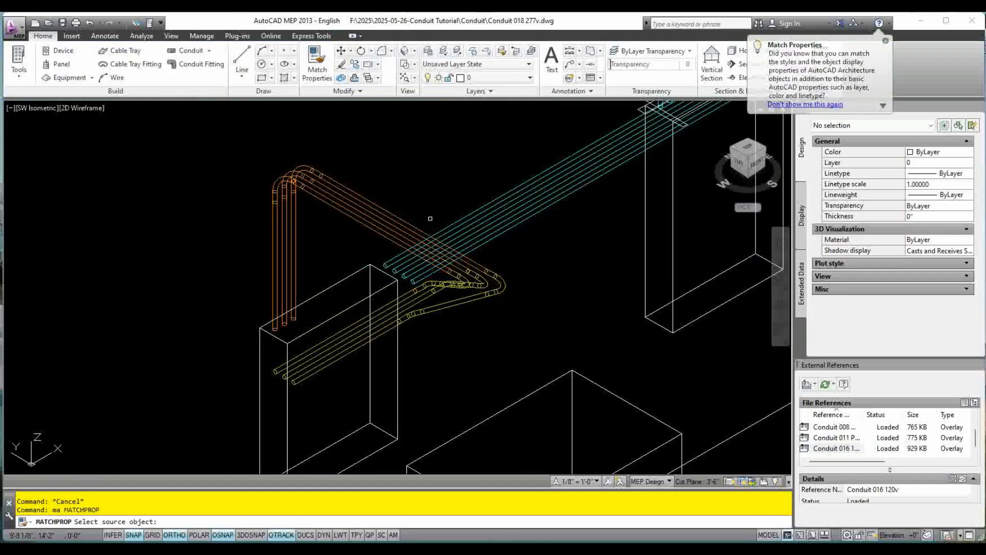
{"action": "left_click", "coordinate": [394, 216]}
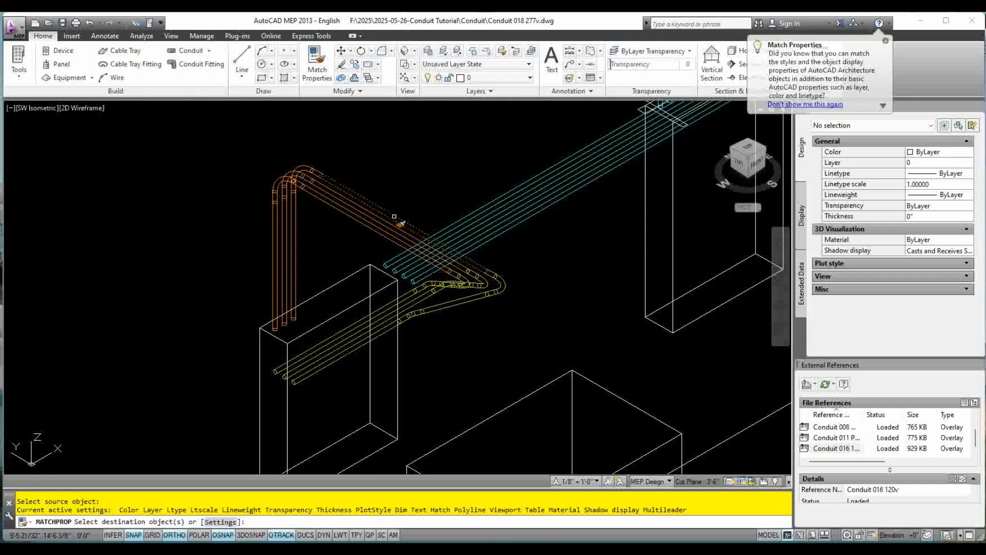
{"action": "left_click", "coordinate": [459, 276]}
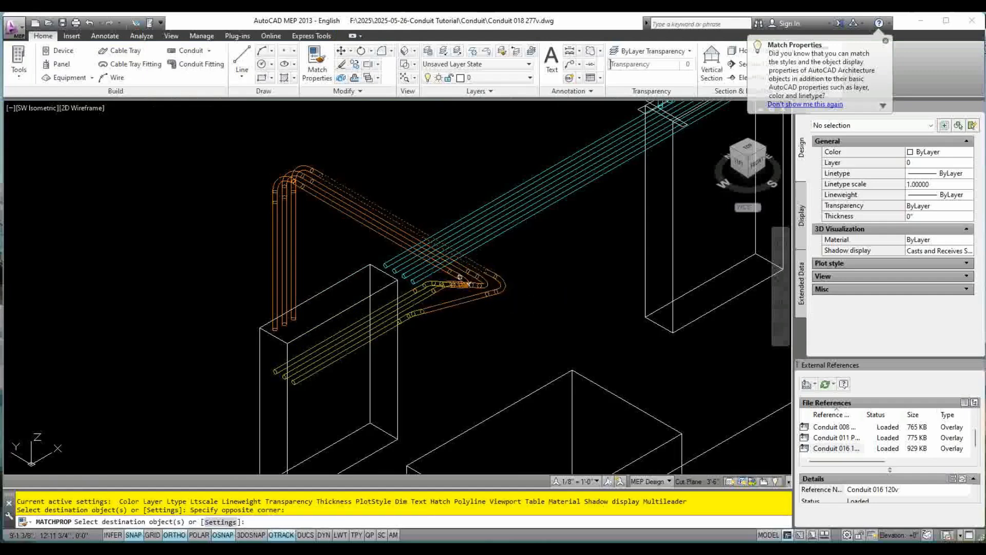
{"action": "left_click", "coordinate": [432, 327]}
{"action": "left_click", "coordinate": [413, 286]}
{"action": "left_click", "coordinate": [497, 311]}
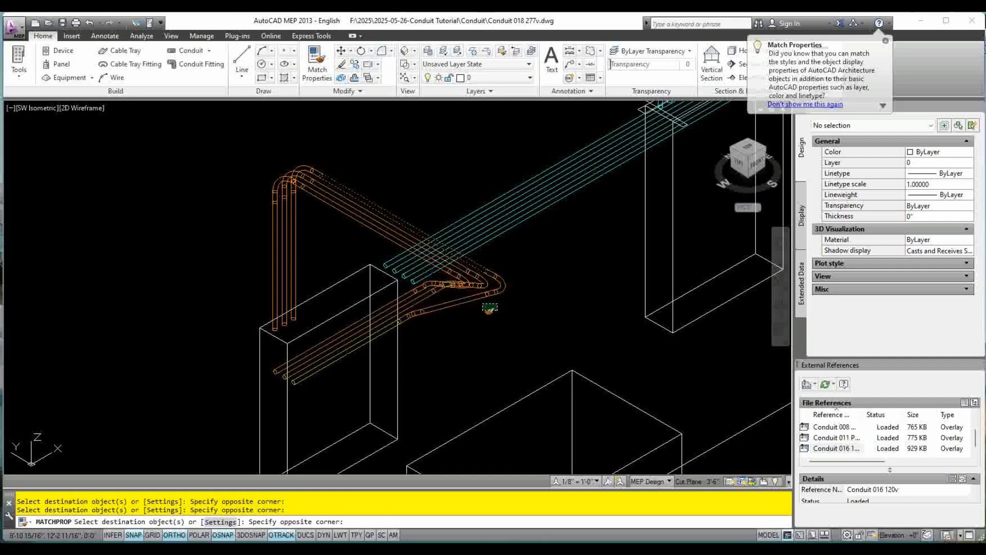
{"action": "left_click", "coordinate": [482, 304]}
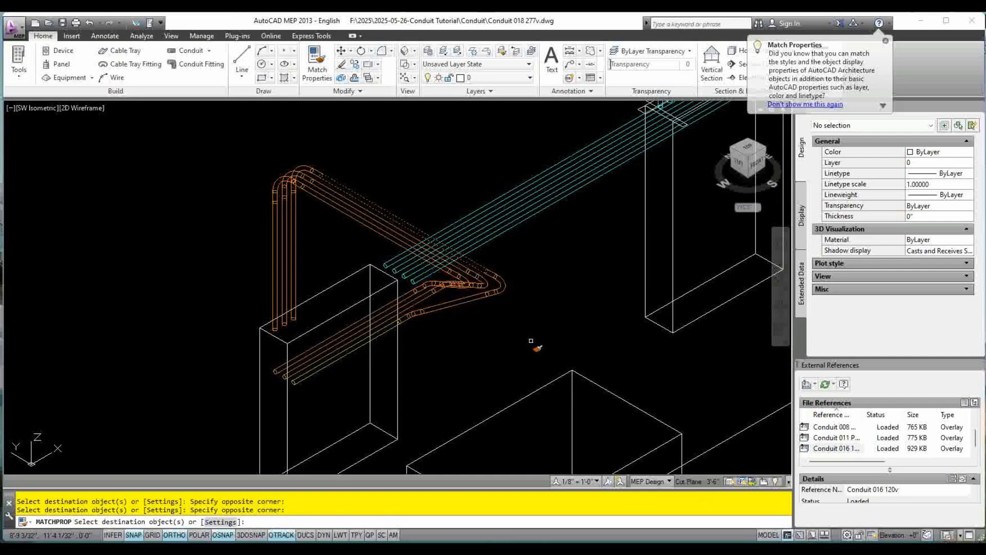
{"action": "key", "text": "Escape"}
{"action": "key", "text": "Escape"}
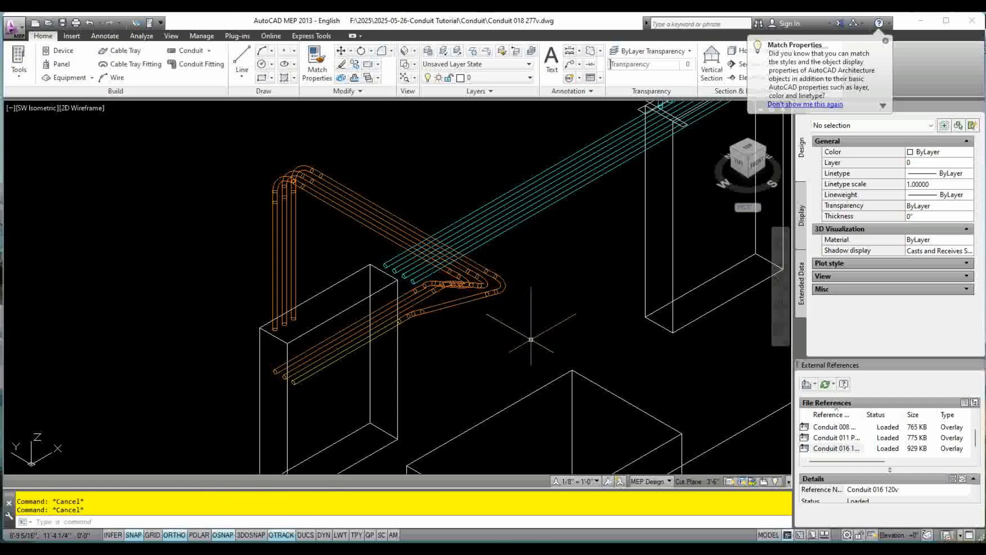
Dismiss the Match Properties tip and save the drawing with the whole conduit layout in view.
{"action": "left_click", "coordinate": [885, 40]}
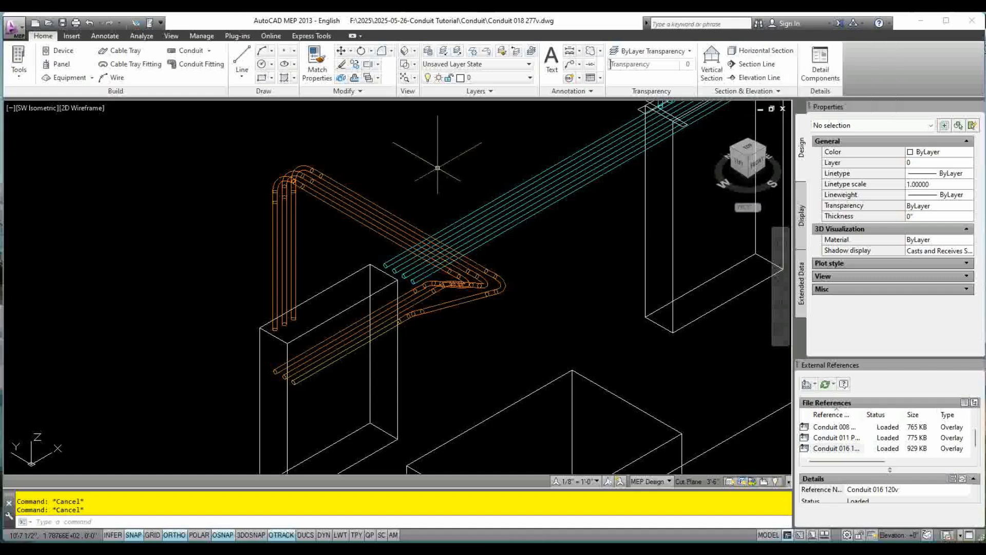
{"action": "scroll", "coordinate": [421, 231], "scroll_direction": "down", "scroll_amount": 4}
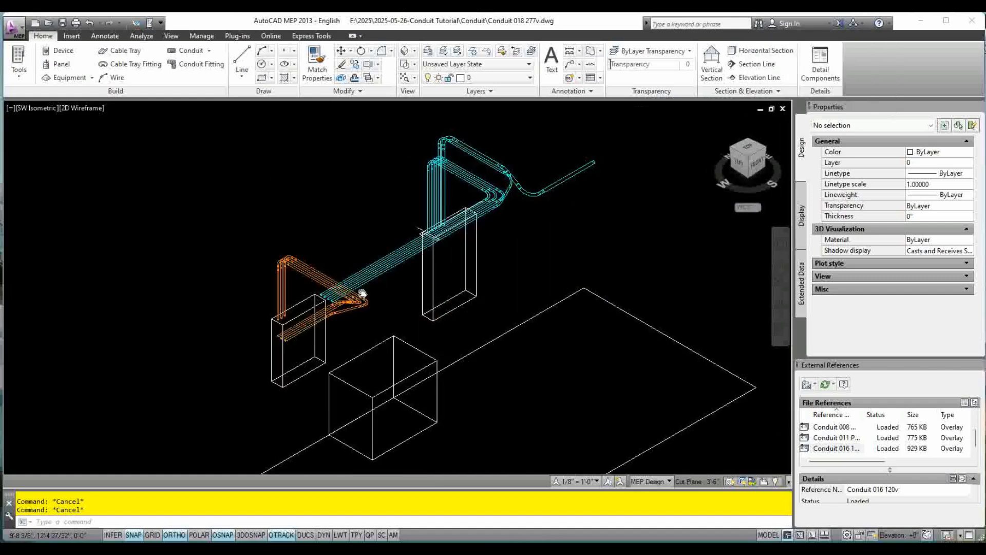
{"action": "middle_click_drag", "start_coordinate": [362, 293], "coordinate": [356, 284]}
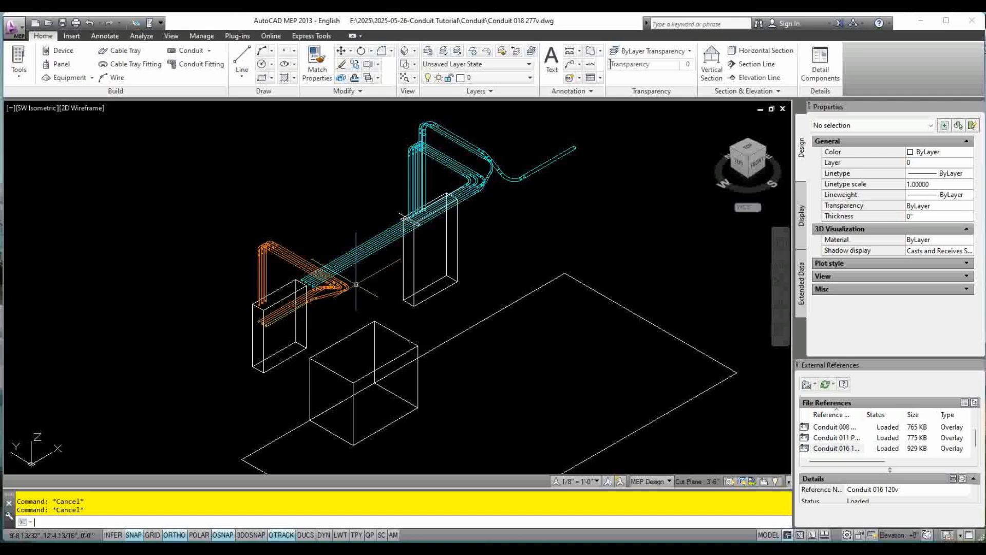
{"action": "key", "text": "ctrl+s"}
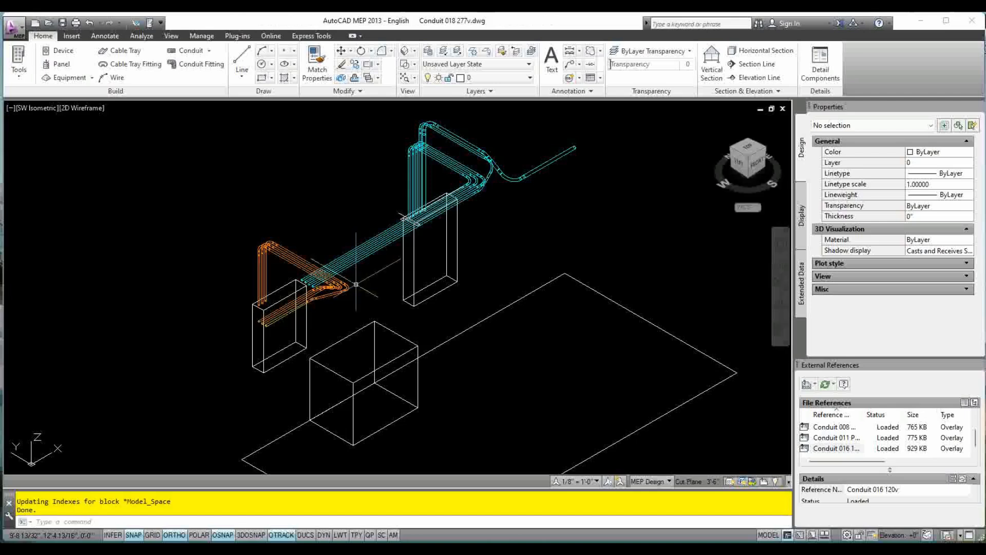